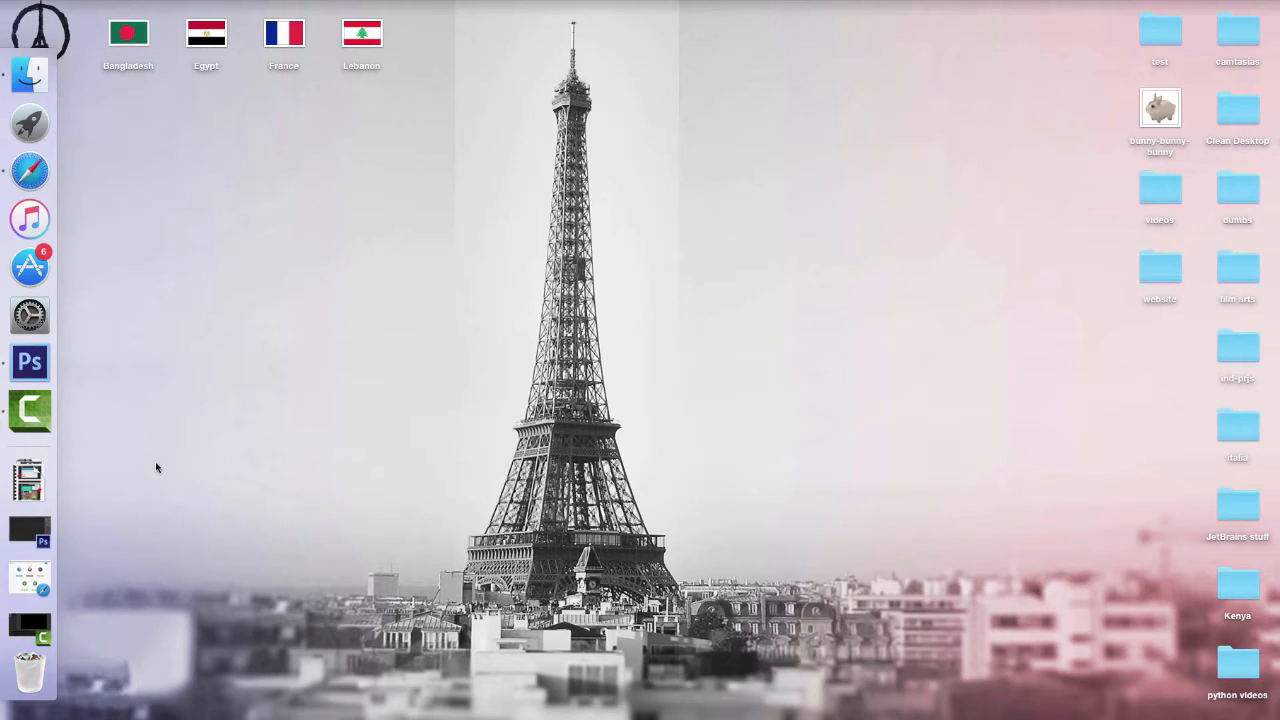
# - Open the desktop image bunny-bunny-bunny.png in Adobe Photoshop CS6 and return the program window to its place
pyautogui.rightClick(1156, 101)
pyautogui.moveTo(1067, 125)
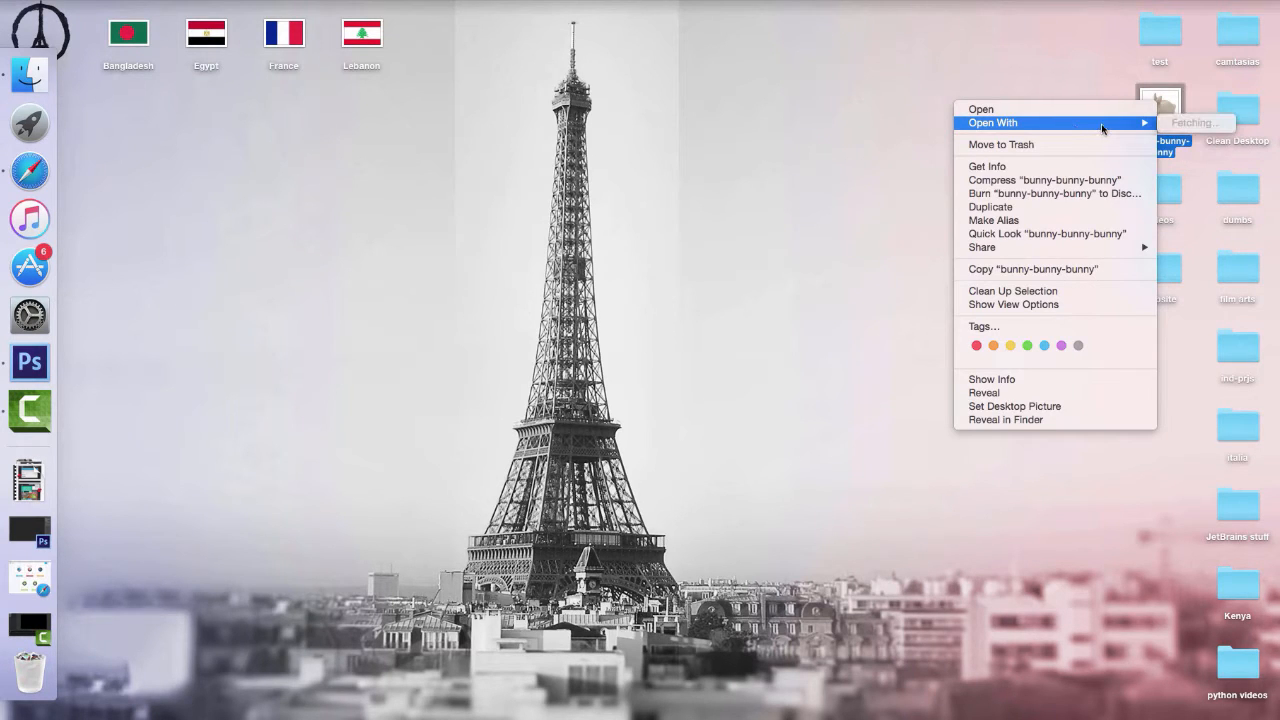
pyautogui.click(30, 362)
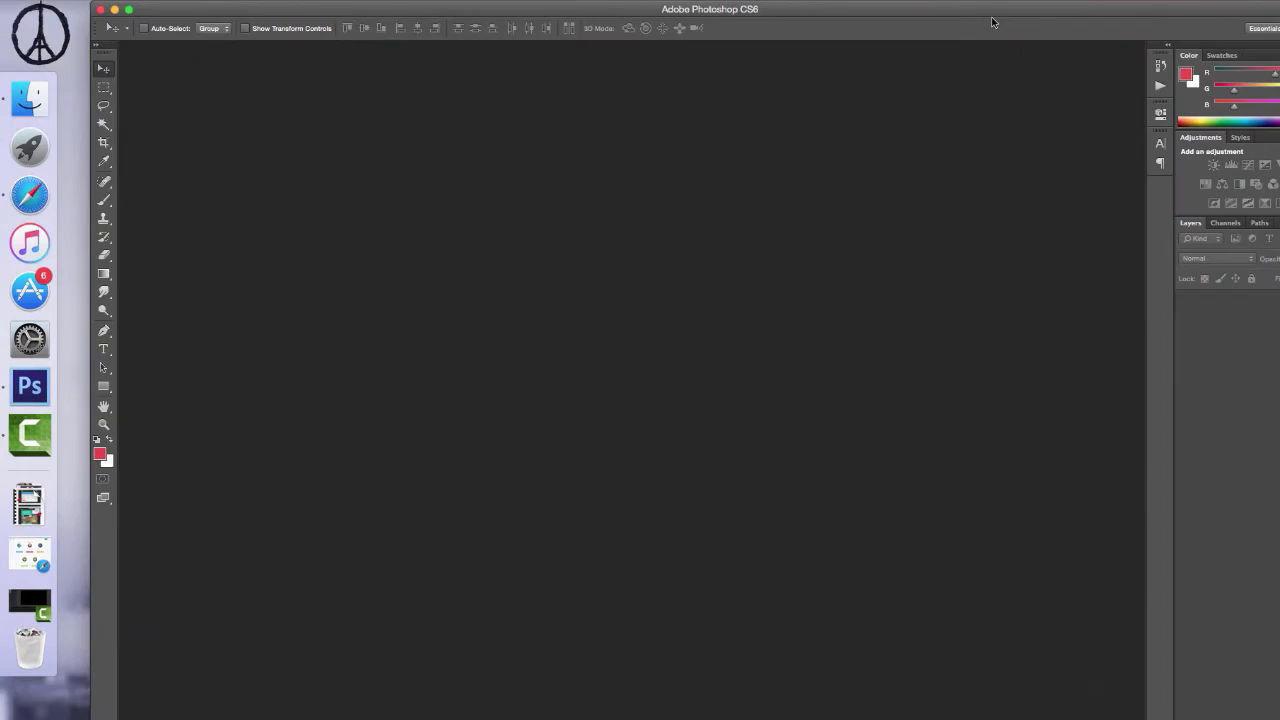
pyautogui.moveTo(994, 11); pyautogui.dragTo(1008, 187)
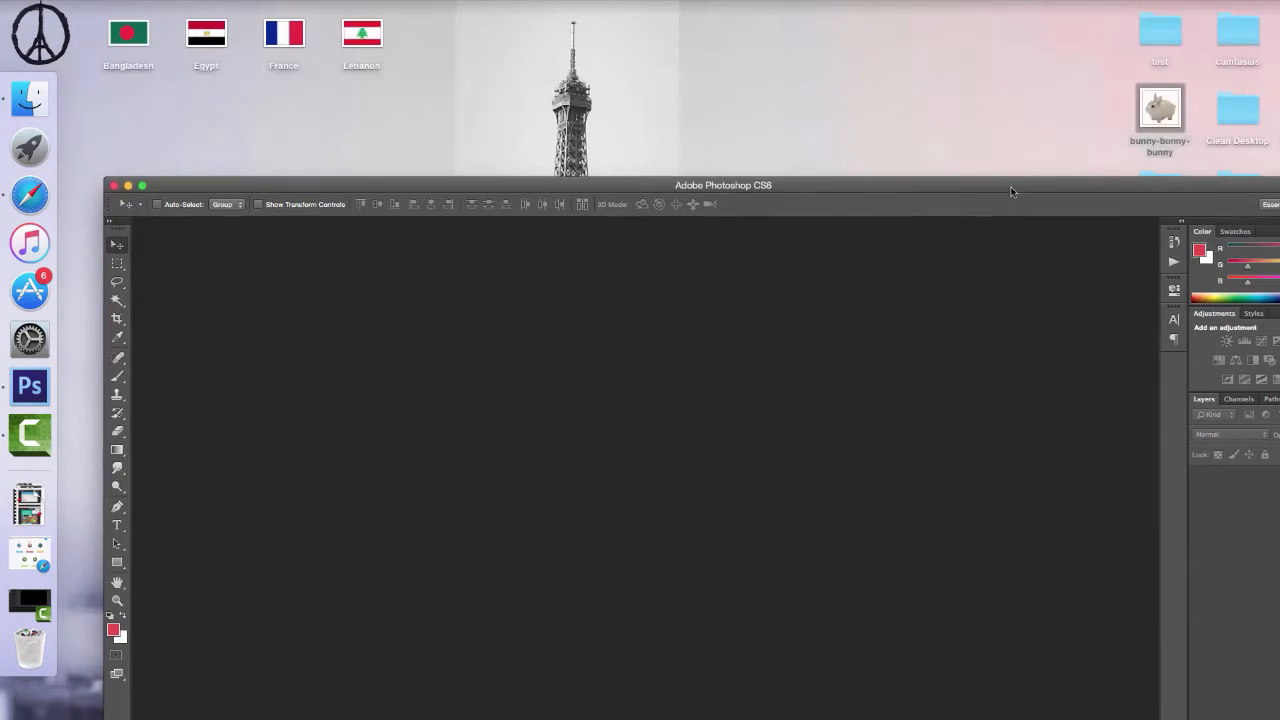
pyautogui.moveTo(1157, 114); pyautogui.dragTo(988, 307)
pyautogui.moveTo(886, 190); pyautogui.dragTo(869, 14)
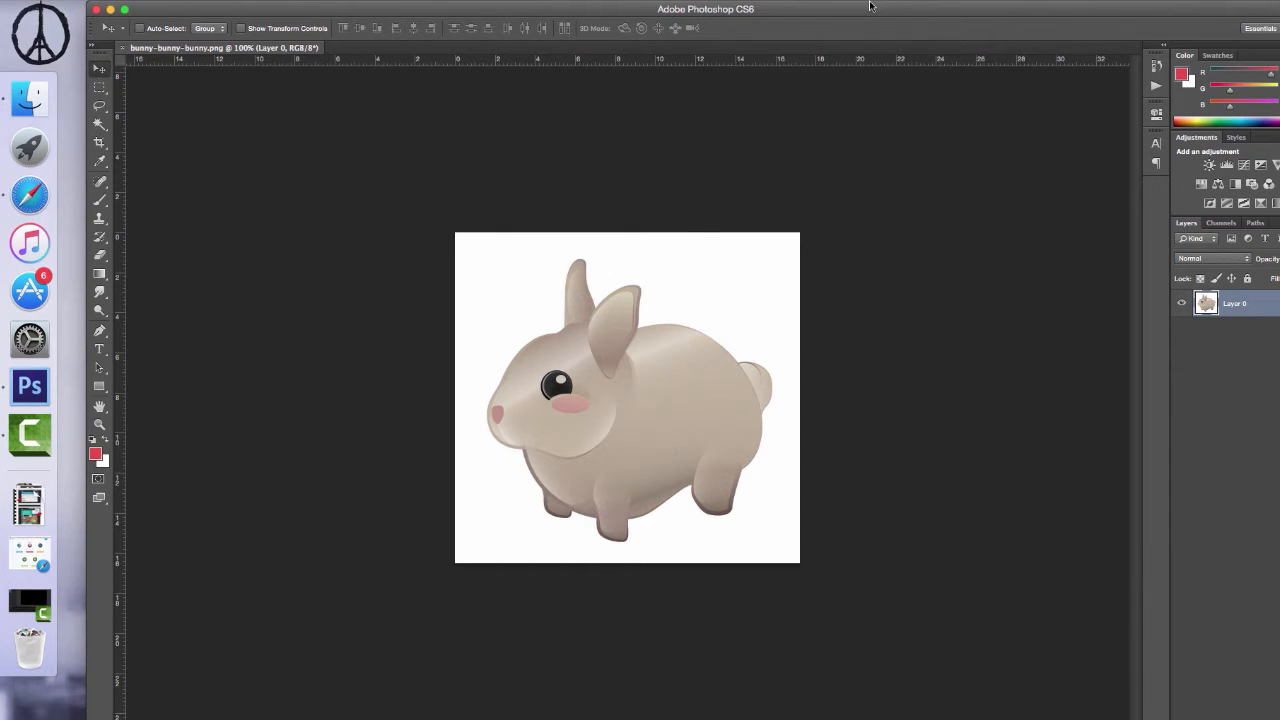
# - Examine the bunny image's pixels at up to 1200% magnification, then return to the 100% view
pyautogui.press('super+equal')
pyautogui.press('super+equal')
pyautogui.press('super+equal')
pyautogui.press('super+equal')
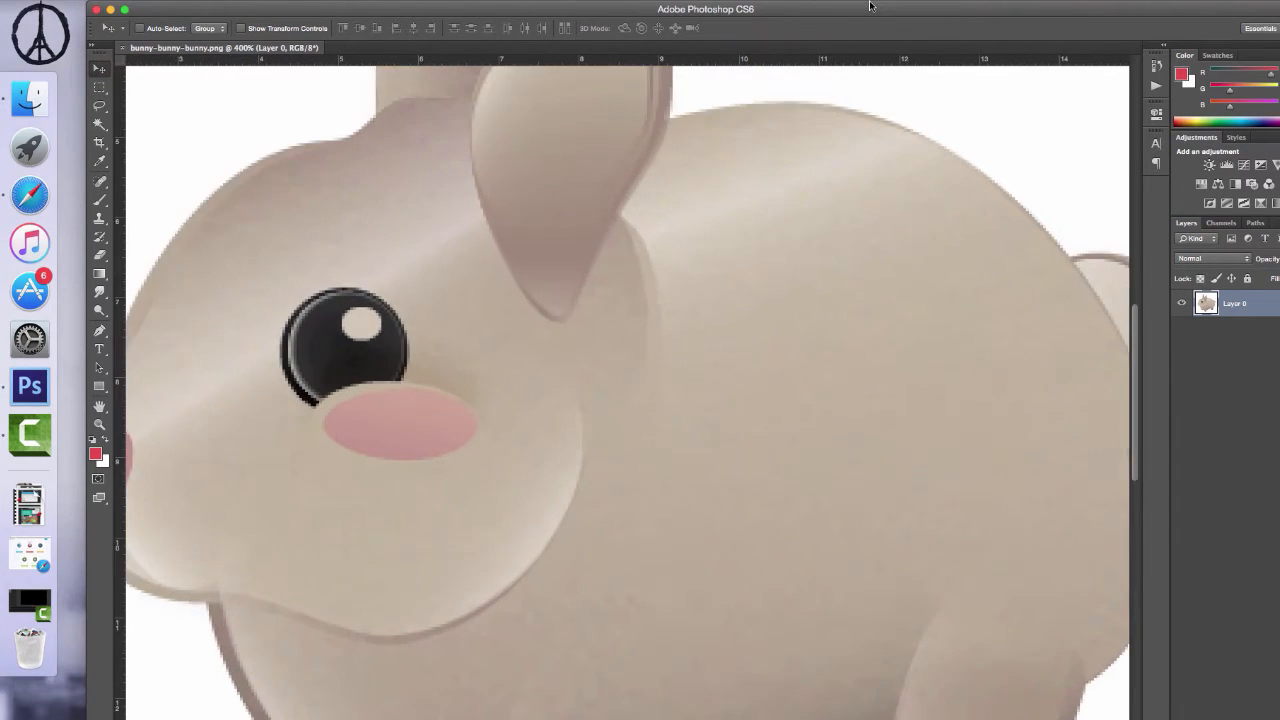
pyautogui.press('super+equal')
pyautogui.press('super+equal')
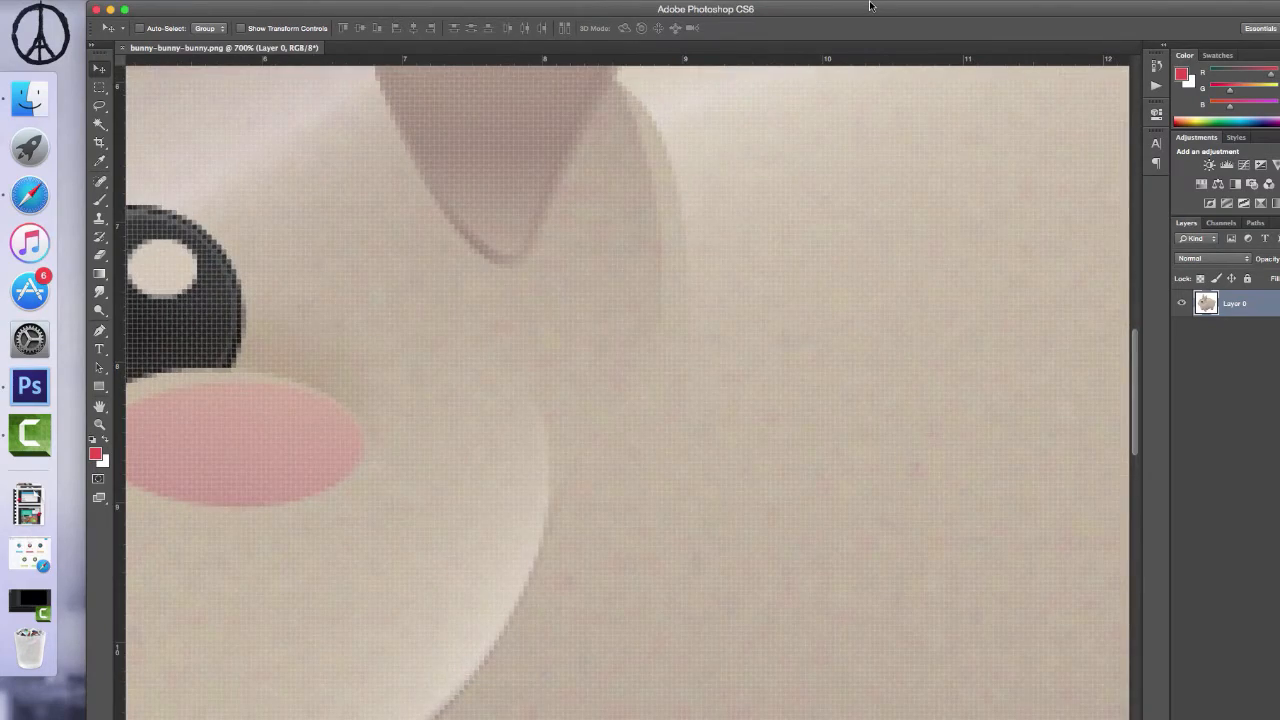
pyautogui.press('super+equal')
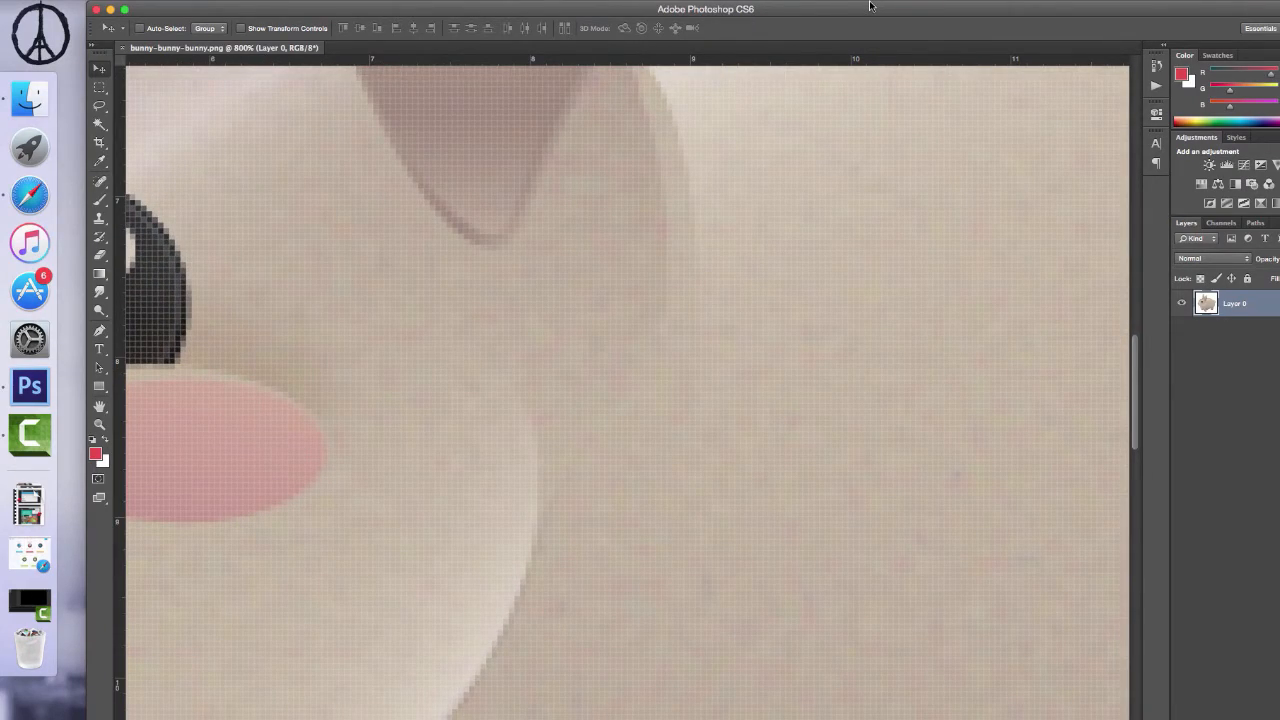
pyautogui.press('super+equal')
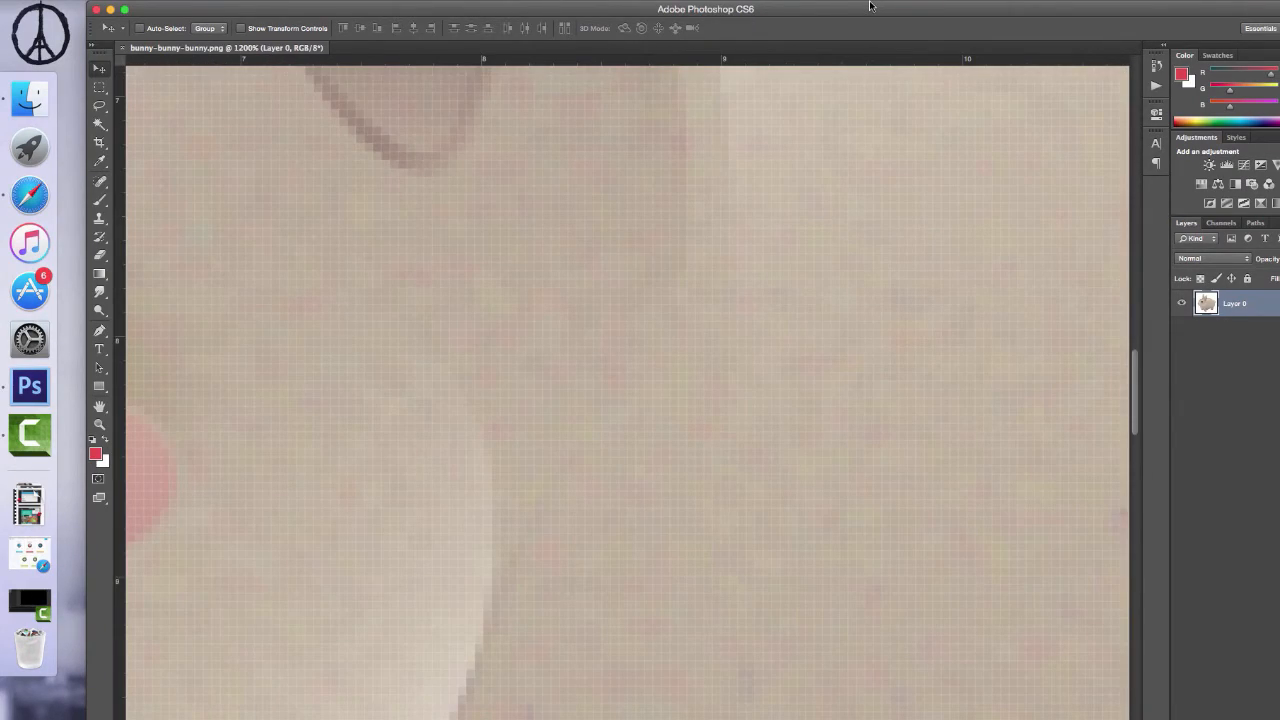
pyautogui.press('super+minus')
pyautogui.press('super+minus')
pyautogui.press('super+minus')
pyautogui.press('super+minus')
pyautogui.press('super+minus')
pyautogui.press('super+minus')
pyautogui.press('super+minus')
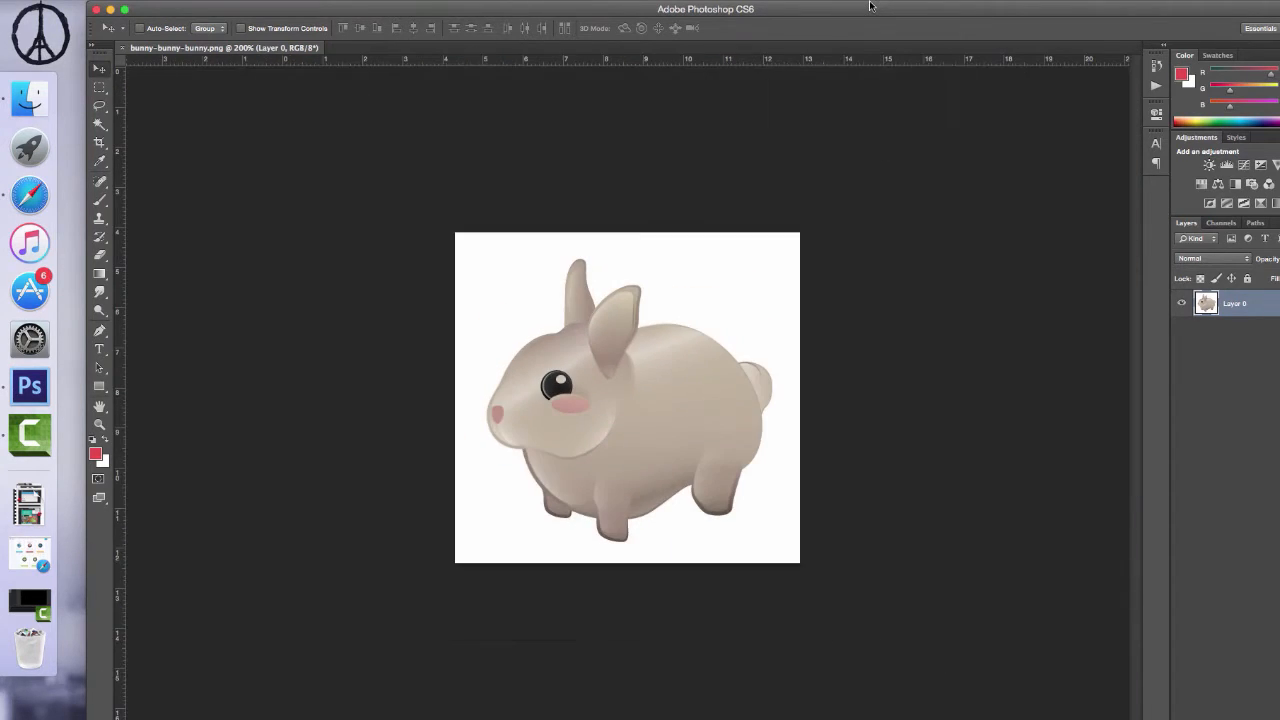
pyautogui.press('super+minus')
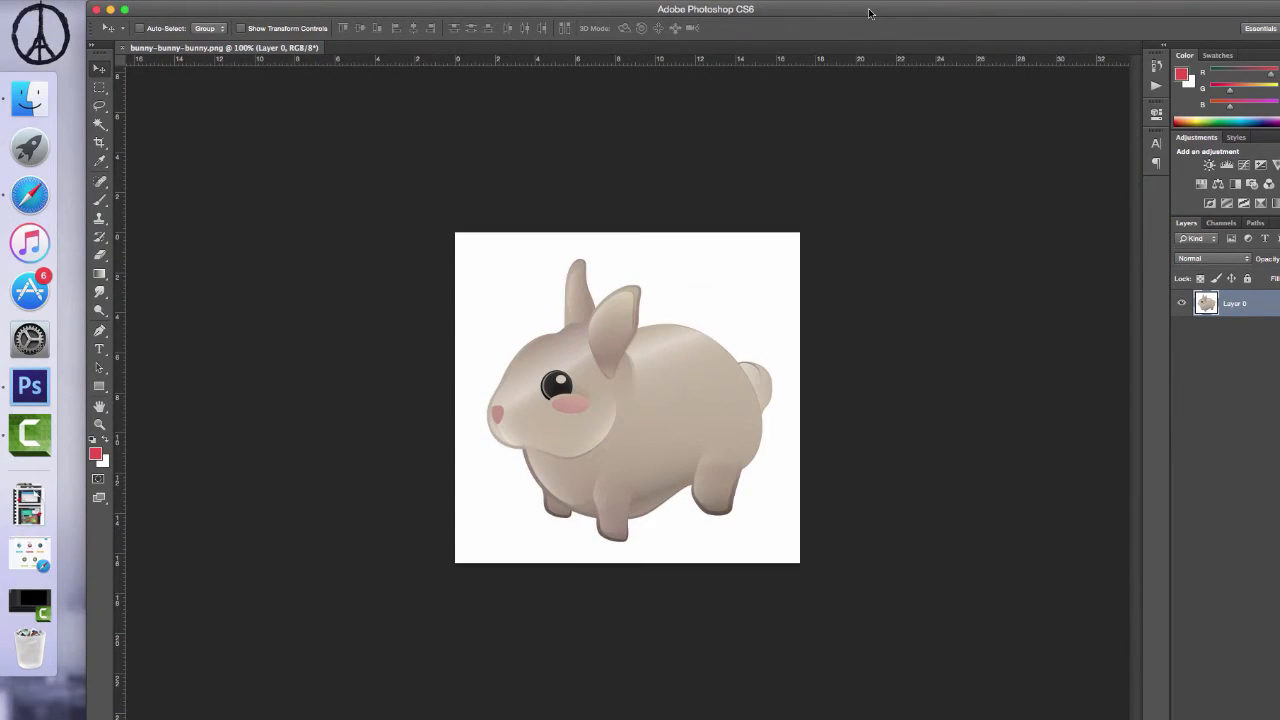
# - Paint soft red Brush strokes over the bunny's forehead and eye directly on Layer 0, using a reduced brush size
pyautogui.click(100, 199)
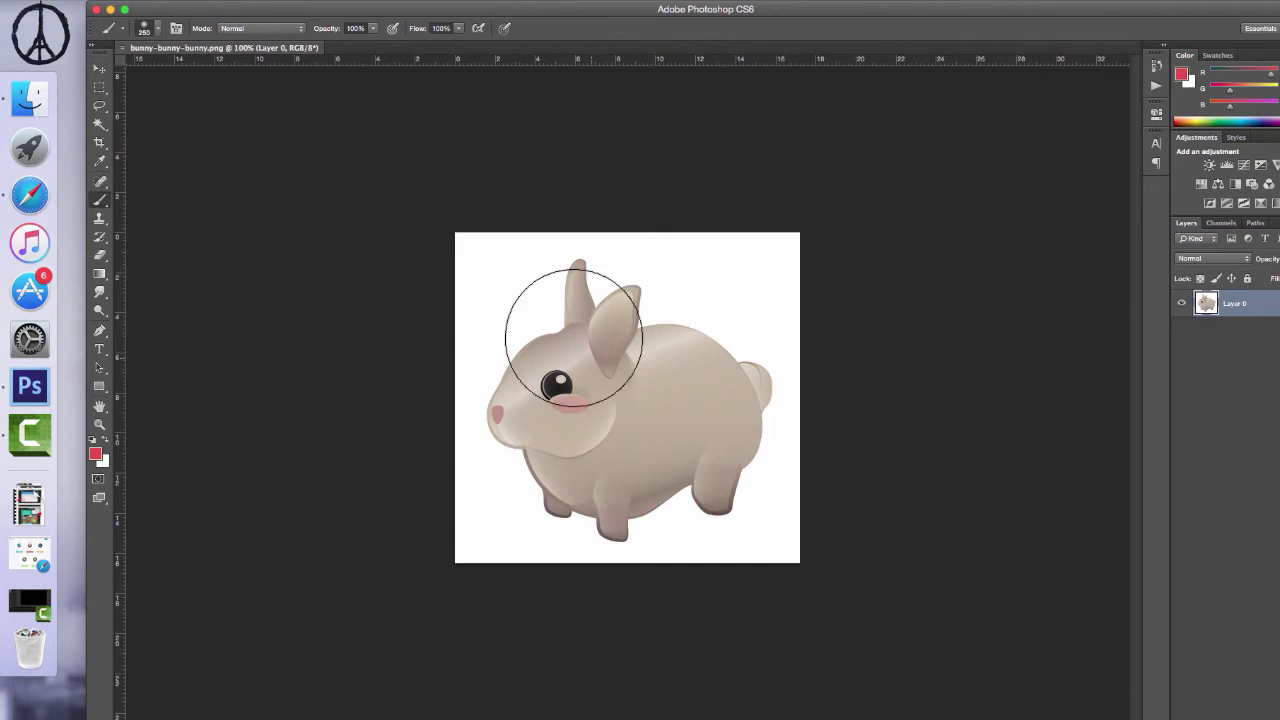
pyautogui.press('[')
pyautogui.press('[')
pyautogui.press('[')
pyautogui.press('[')
pyautogui.press('[')
pyautogui.press('[')
pyautogui.press('[')
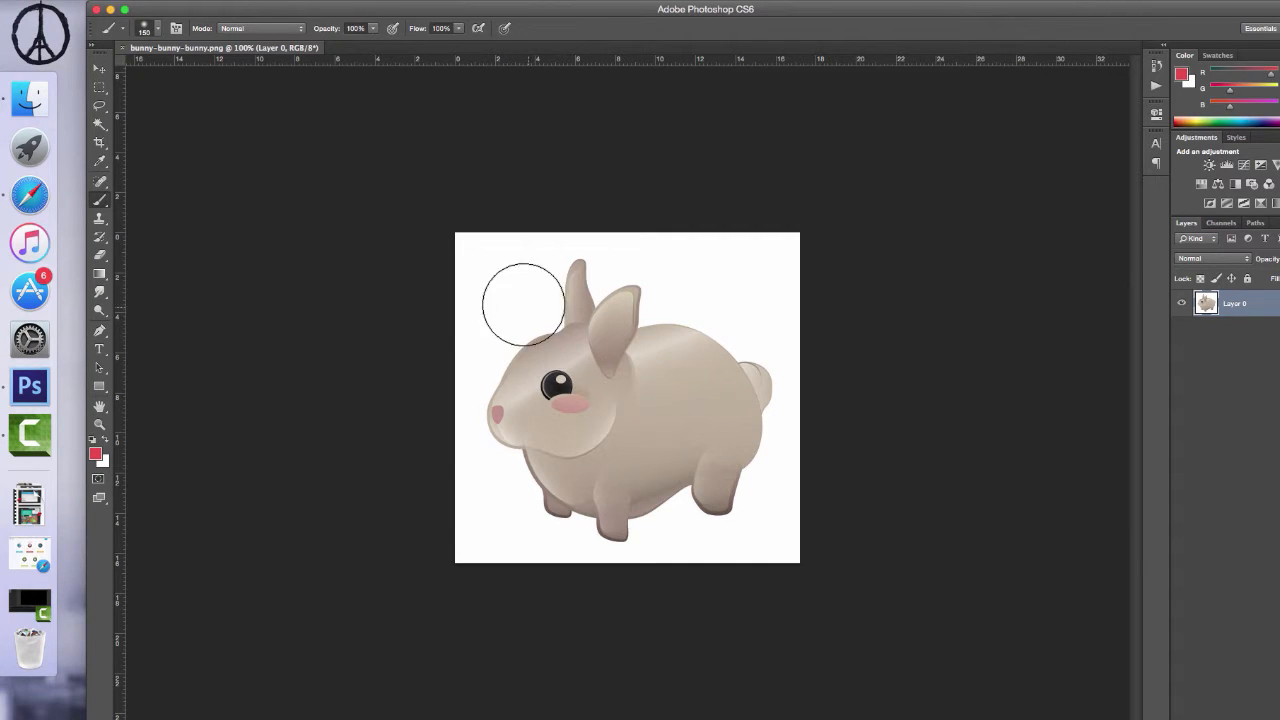
pyautogui.moveTo(501, 328)
pyautogui.mouseDown()
pyautogui.moveTo(528, 301)
pyautogui.moveTo(524, 358)
pyautogui.moveTo(575, 296)
pyautogui.moveTo(578, 392)
pyautogui.mouseUp()
# - Move the painted Layer 0 slightly down and to the right within the canvas, and inspect it at several magnifications
pyautogui.press('super+equal')
pyautogui.press('super+equal')
pyautogui.press('super+equal')
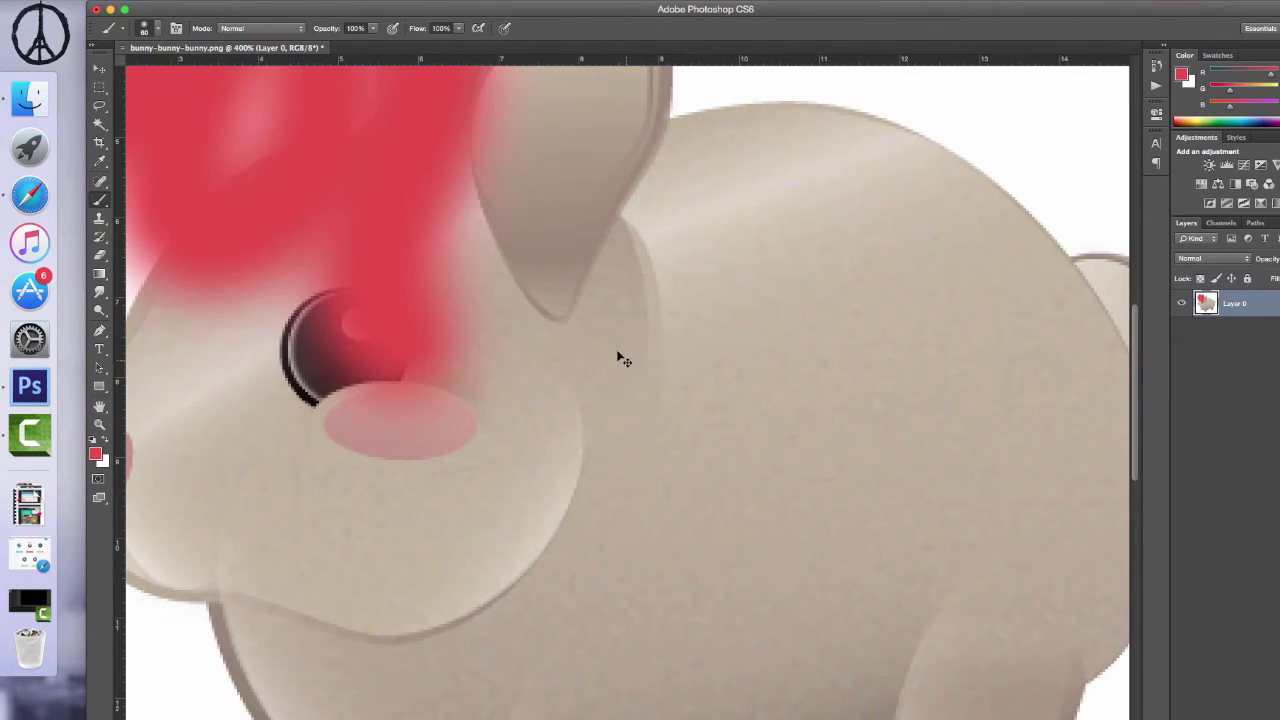
pyautogui.click(100, 69)
pyautogui.moveTo(331, 175); pyautogui.dragTo(428, 242)
pyautogui.press('super+minus')
pyautogui.press('super+minus')
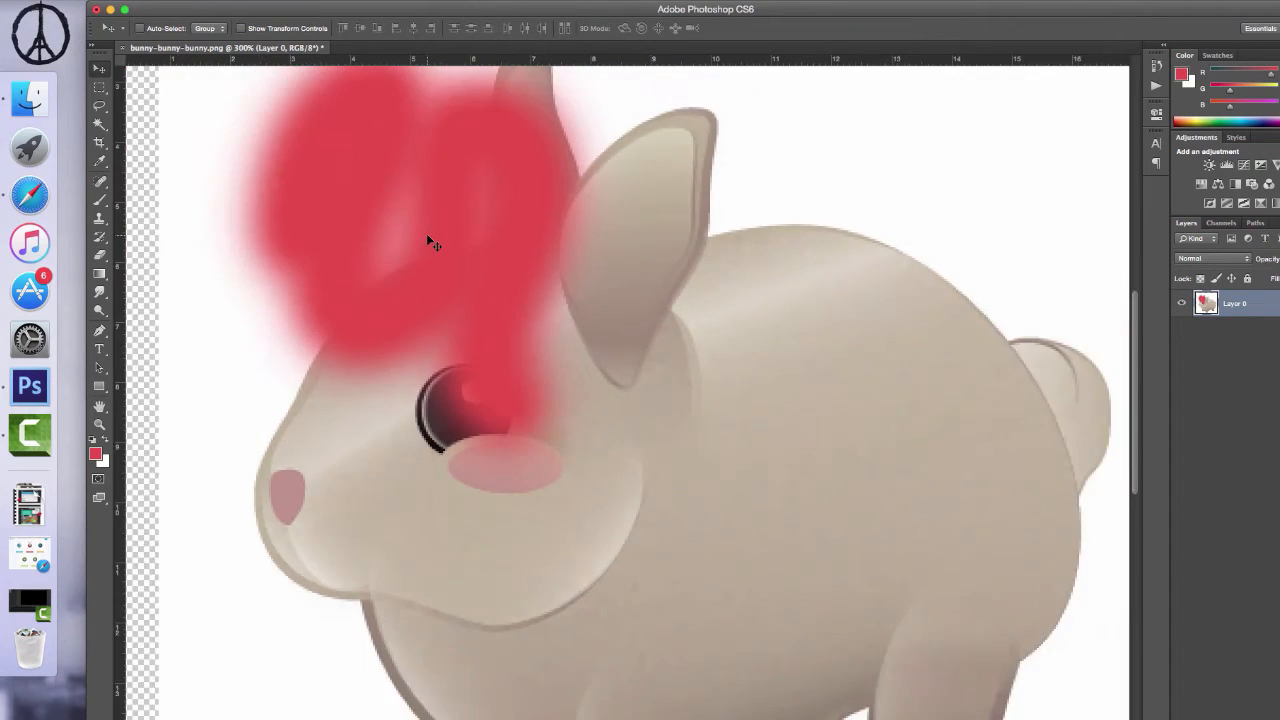
pyautogui.press('super+minus')
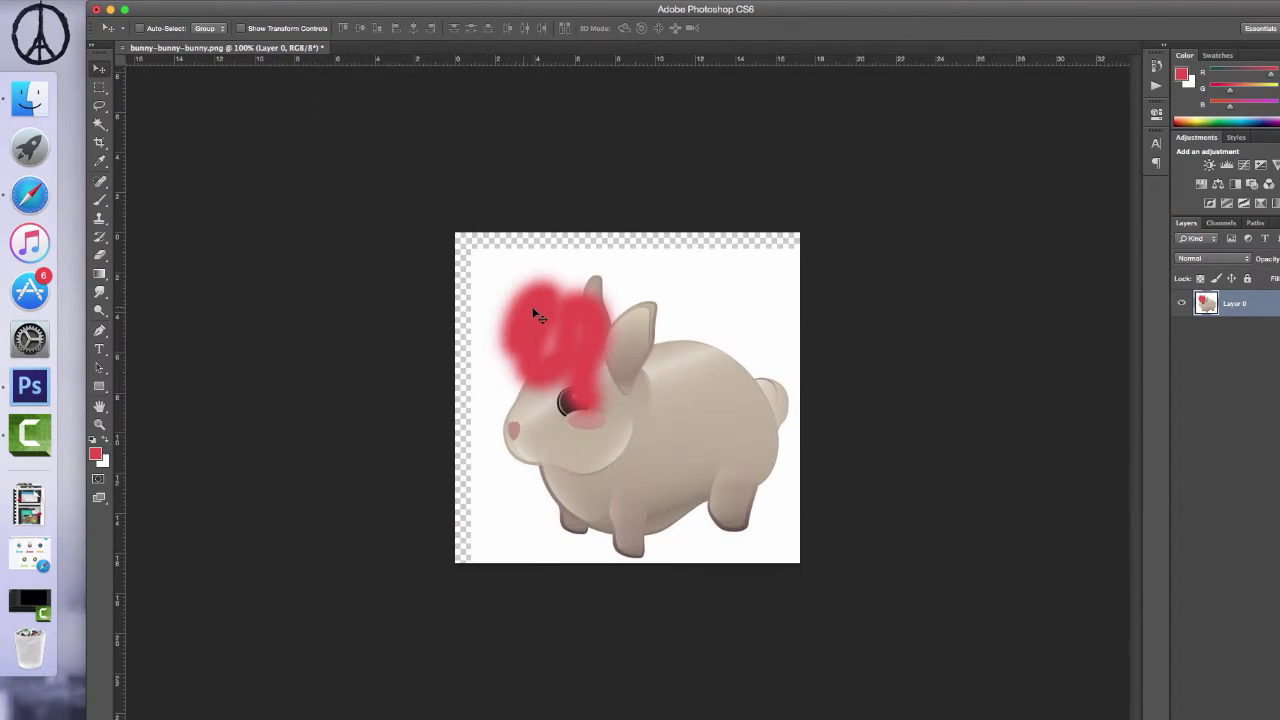
pyautogui.press('super+plus')
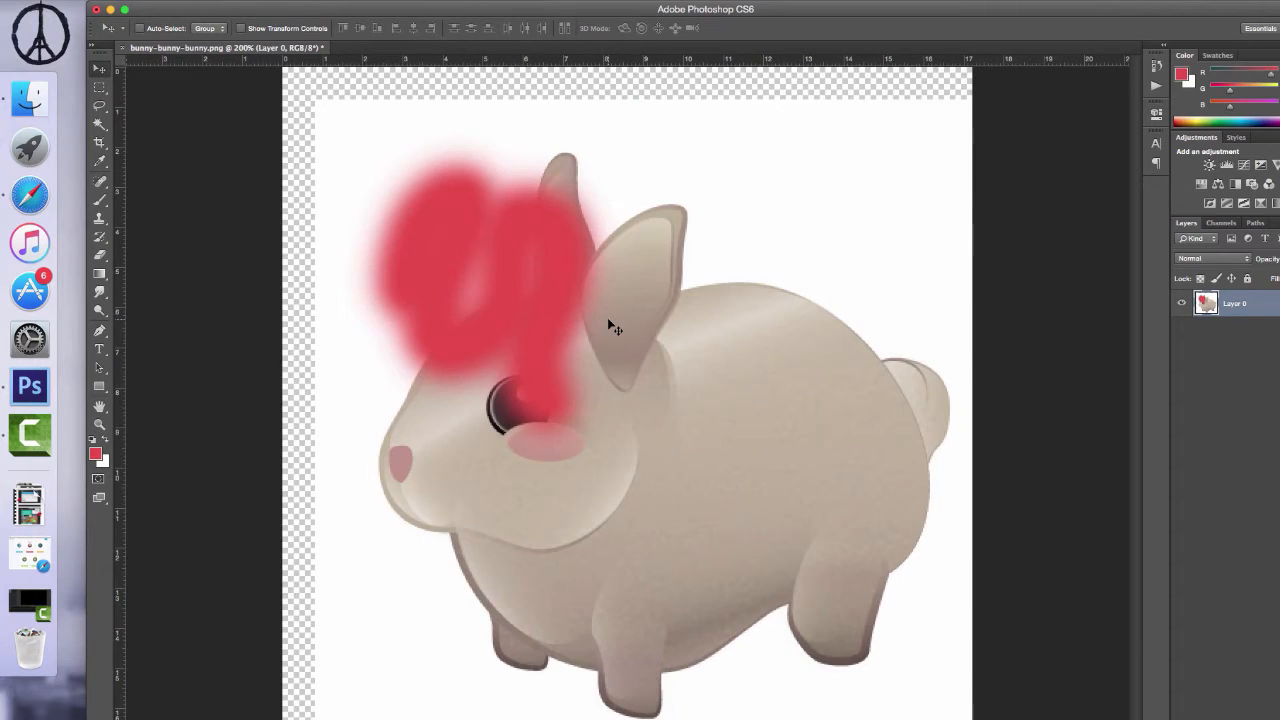
pyautogui.press('super+minus')
# - Revert the image to its Open state in the History, discarding the brush stroke and the move
pyautogui.click(1156, 65)
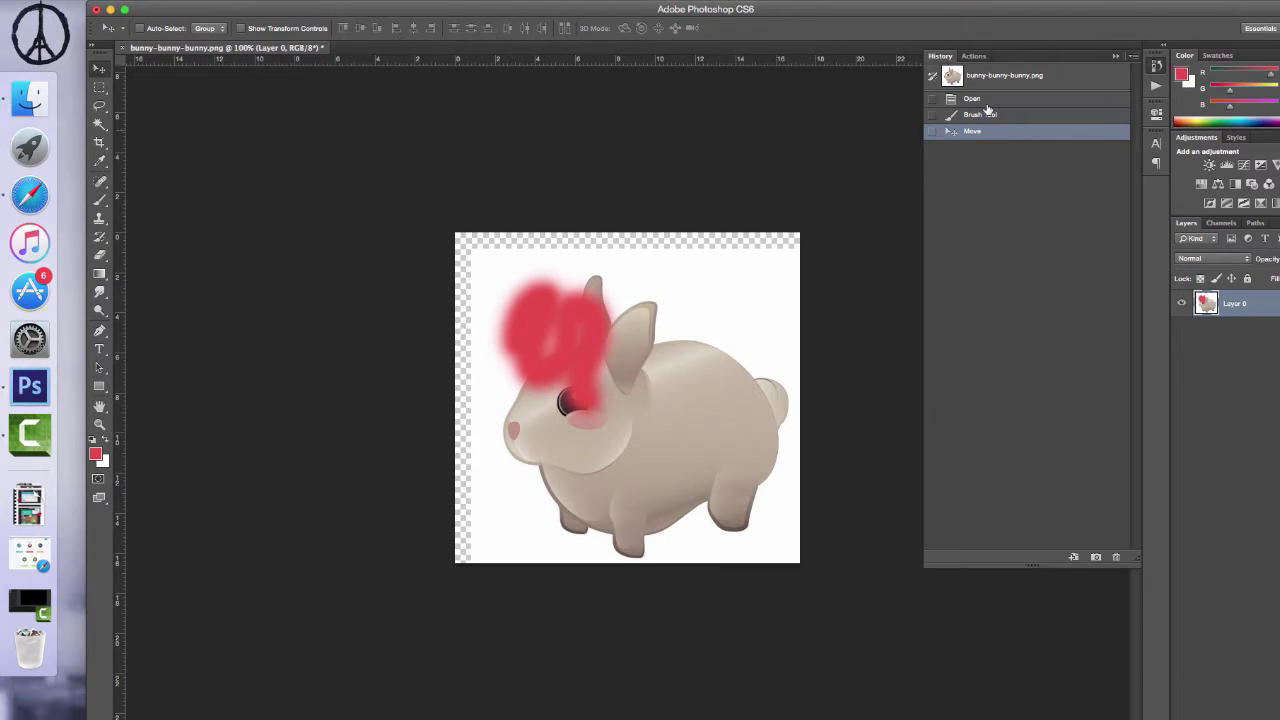
pyautogui.click(990, 116)
pyautogui.click(990, 99)
pyautogui.click(1156, 65)
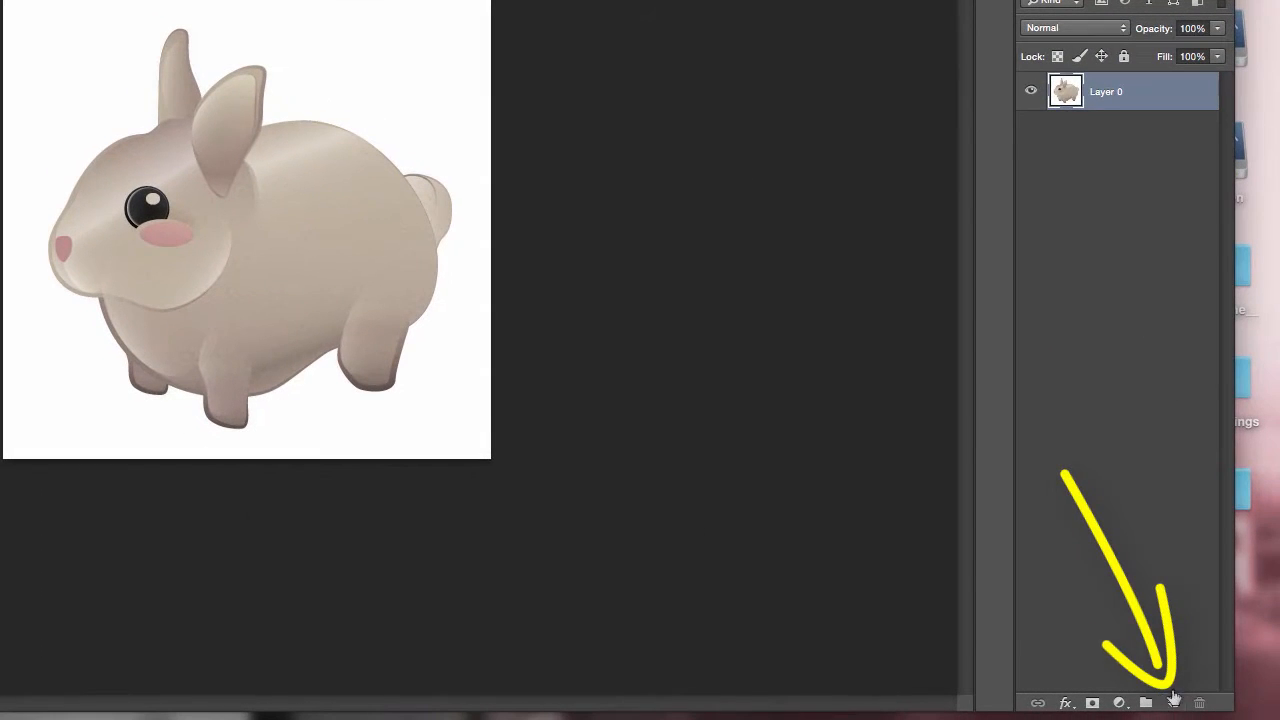
# - Add a new layer above Layer 0, paint red brush strokes on it over the bunny's head, and reposition them
pyautogui.click(1173, 701)
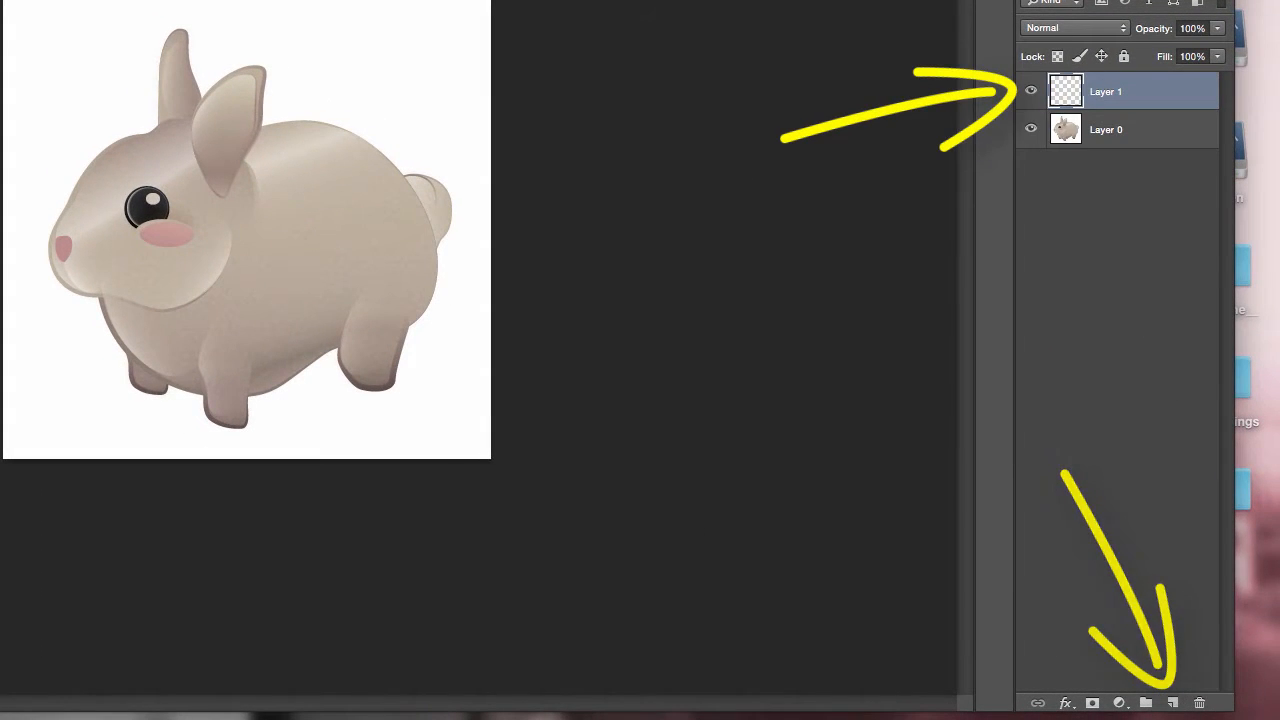
pyautogui.moveTo(87, 42); pyautogui.dragTo(76, 106)
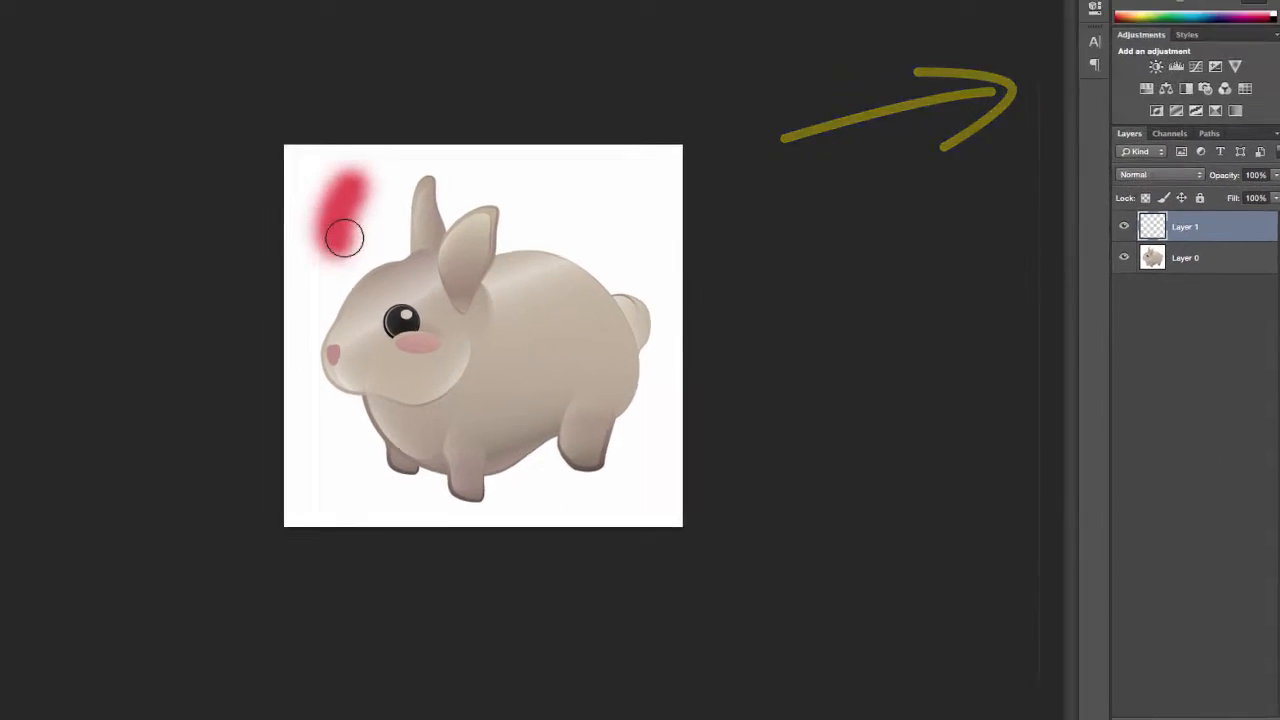
pyautogui.moveTo(344, 238)
pyautogui.mouseDown()
pyautogui.moveTo(426, 265)
pyautogui.moveTo(421, 331)
pyautogui.moveTo(441, 345)
pyautogui.moveTo(492, 322)
pyautogui.moveTo(460, 269)
pyautogui.mouseUp()
pyautogui.click(11, 28)
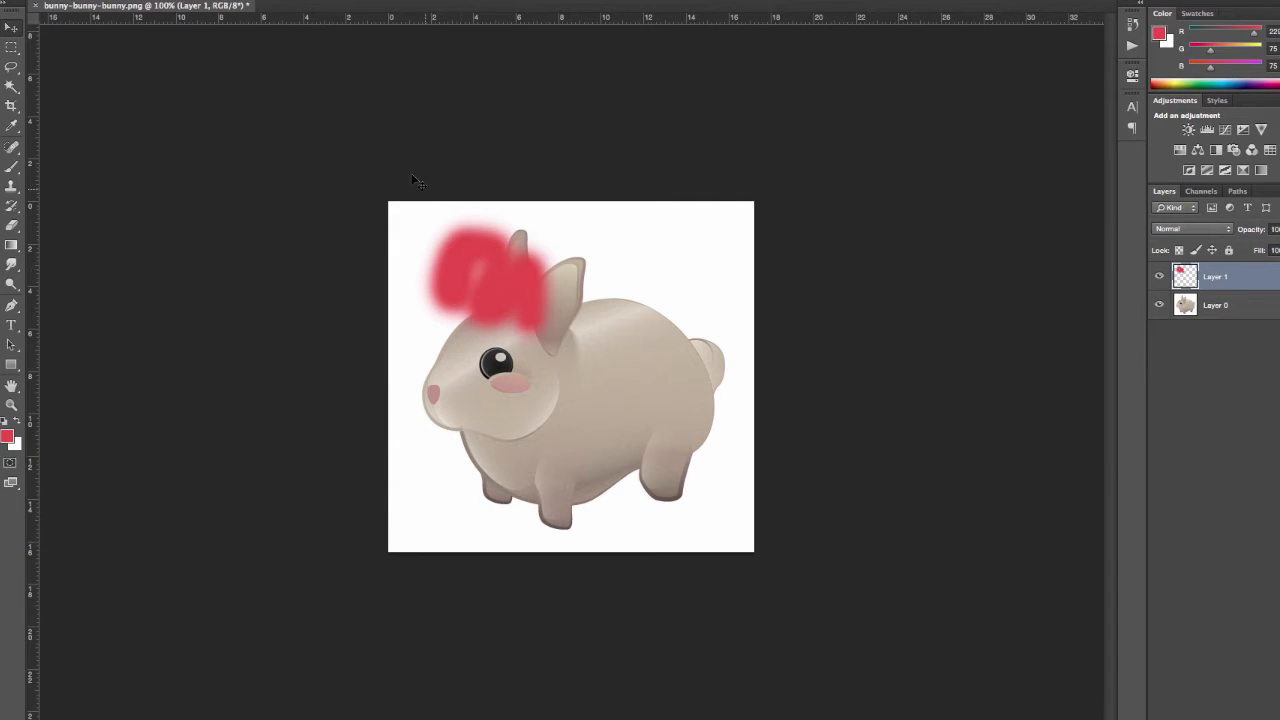
# - Delete the painted layer above the original bunny image
pyautogui.rightClick(1253, 279)
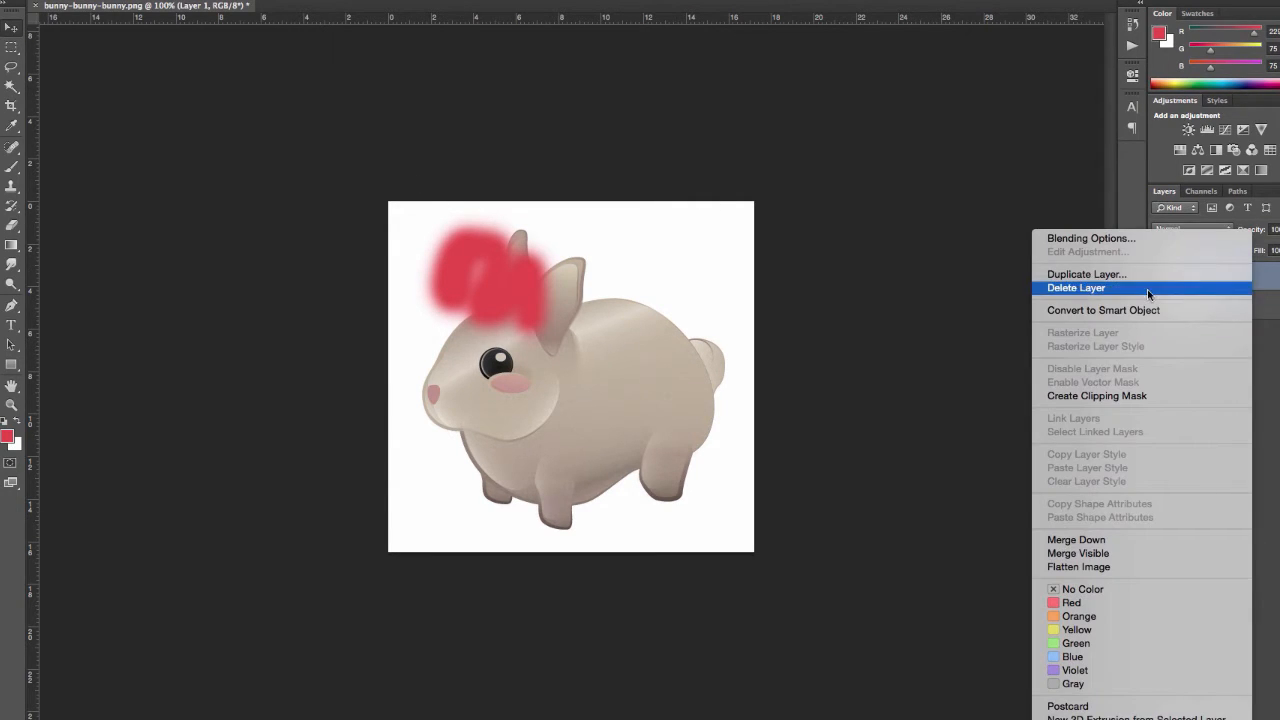
pyautogui.click(1250, 286)
pyautogui.click(786, 221)
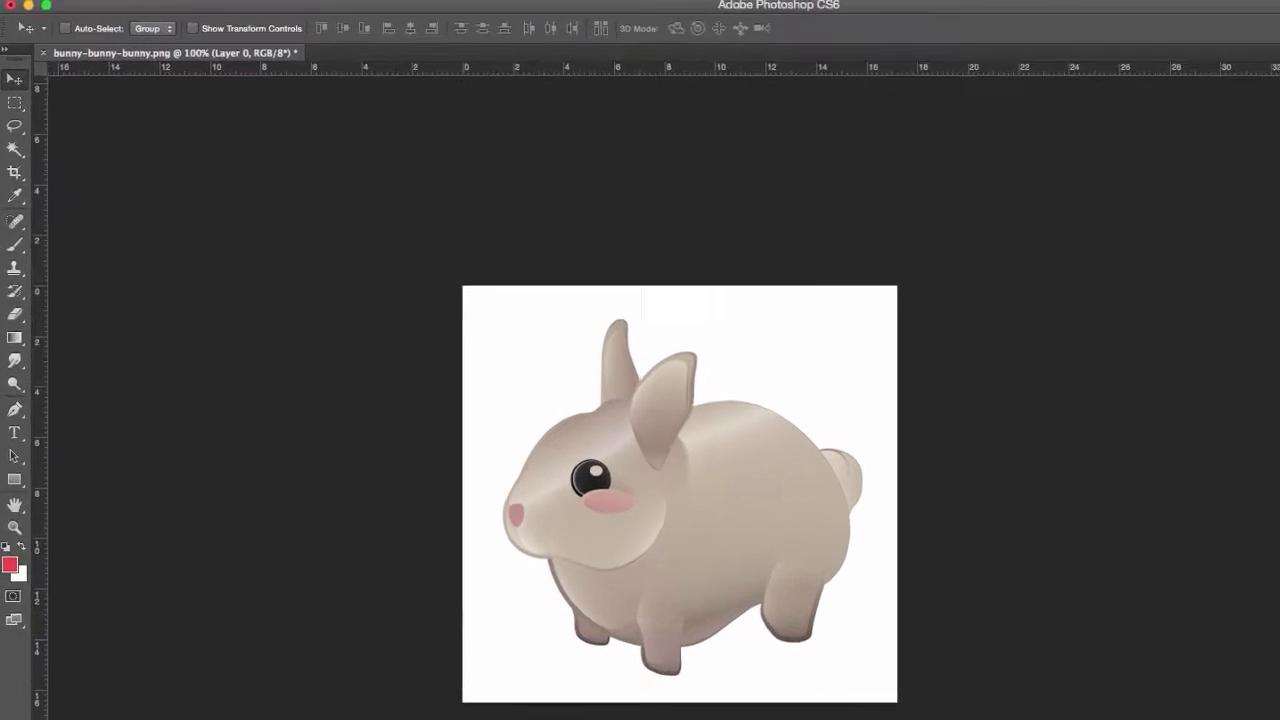
# - Colorize Layer 0 directly with a Hue/Saturation adjustment in a reddish-brown hue at saturation 25, and check the History for it
pyautogui.click(296, 9)
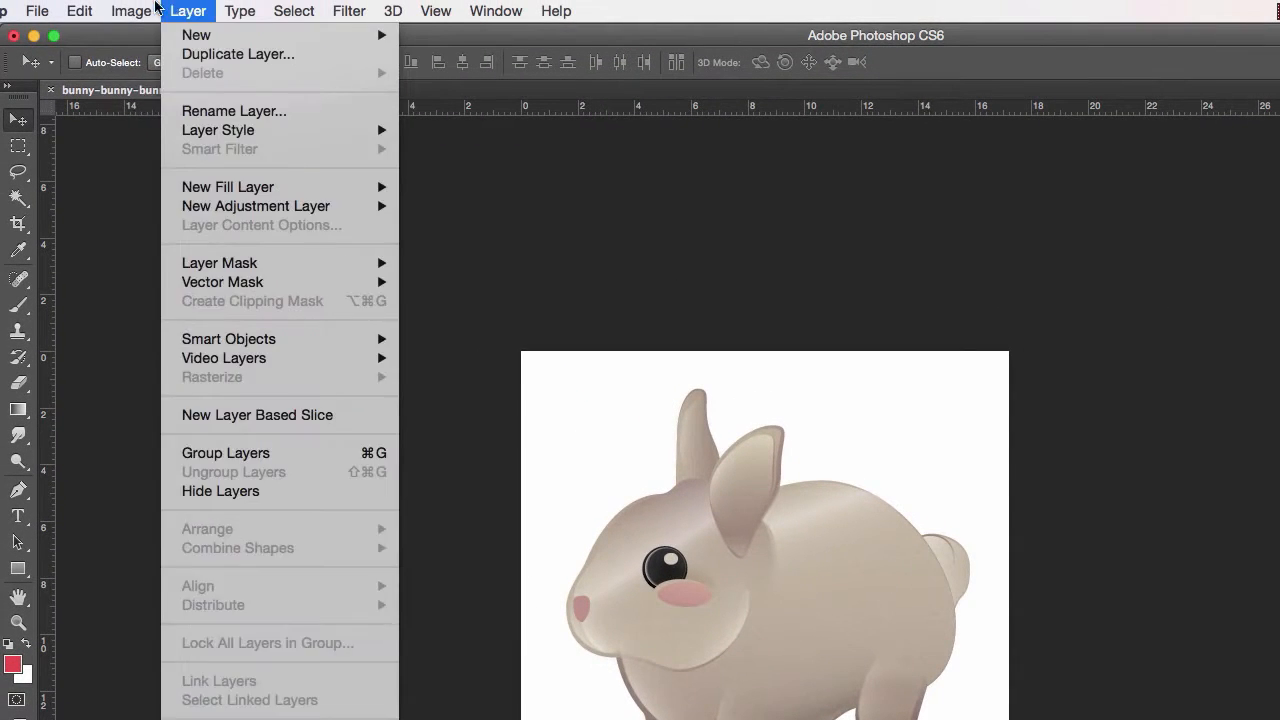
pyautogui.moveTo(140, 11)
pyautogui.moveTo(146, 72)
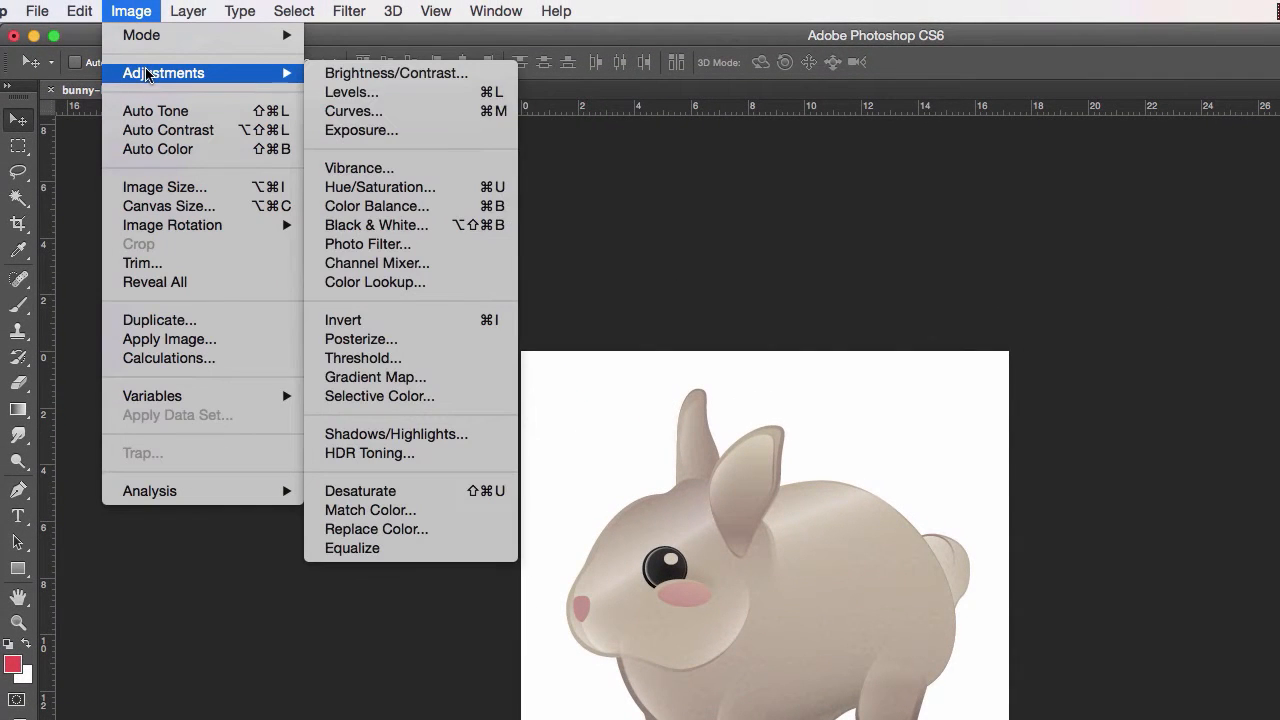
pyautogui.click(400, 187)
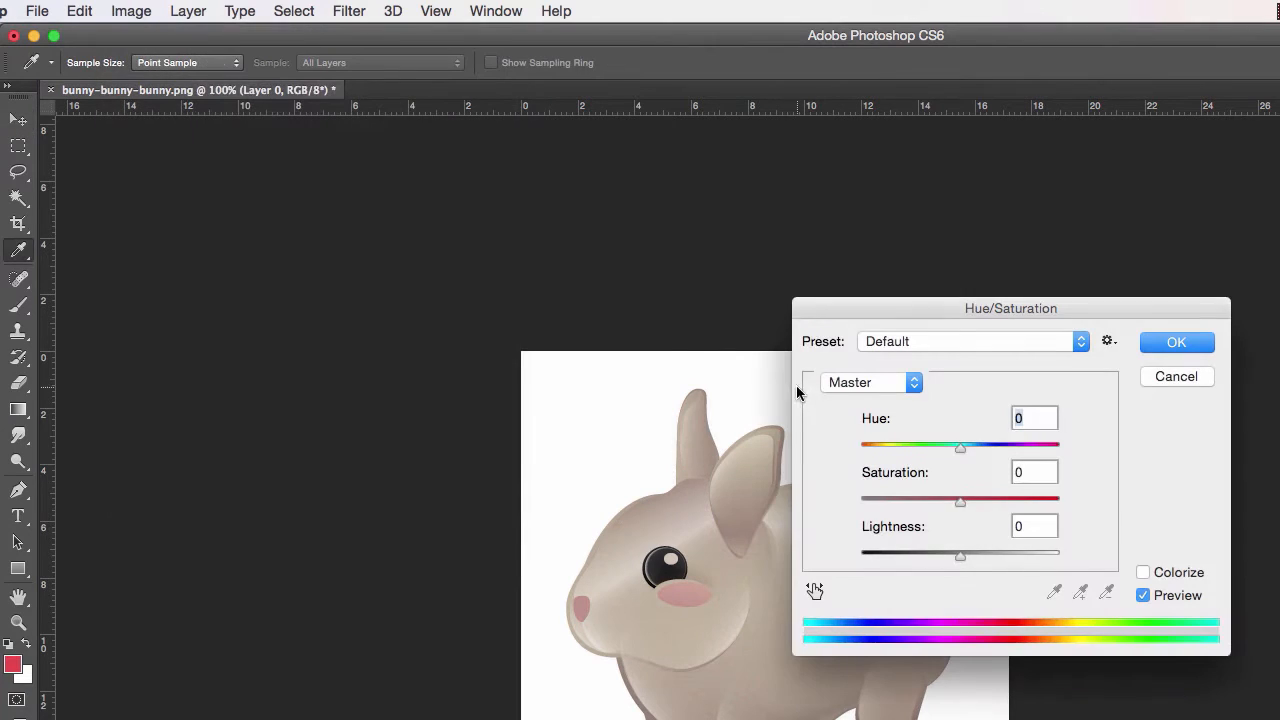
pyautogui.moveTo(982, 309); pyautogui.dragTo(1099, 301)
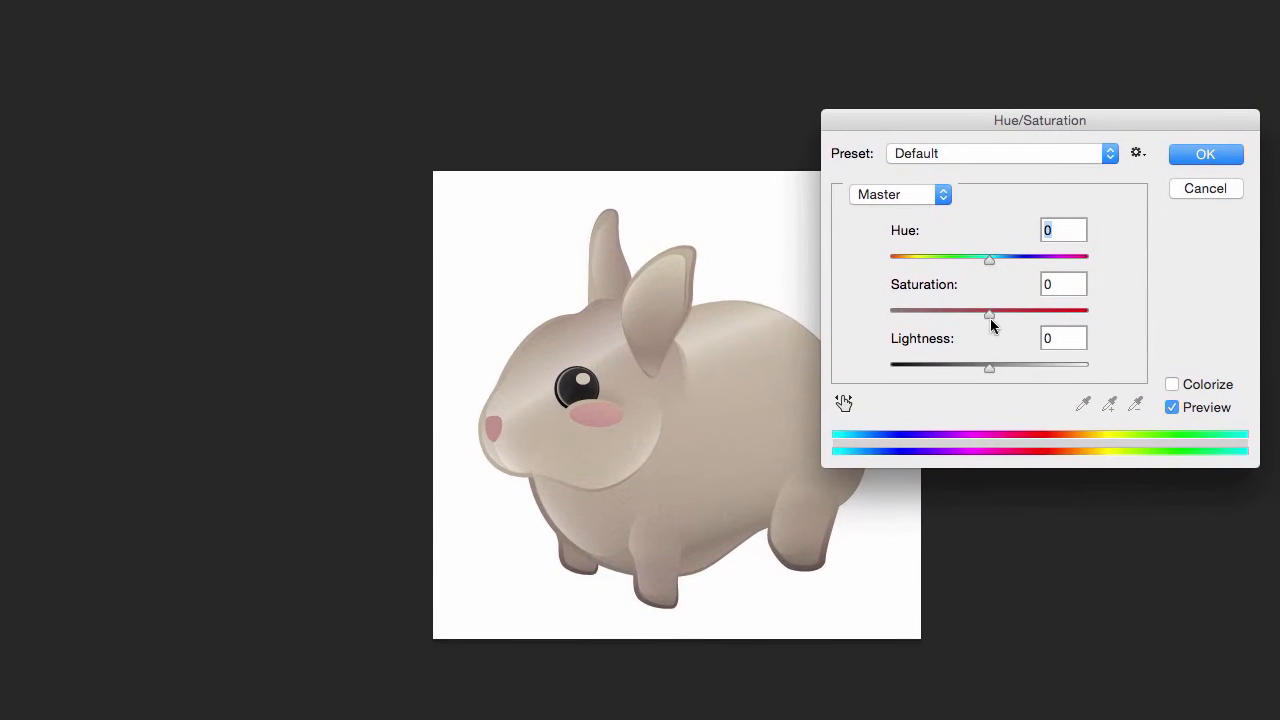
pyautogui.moveTo(1012, 262)
pyautogui.mouseDown()
pyautogui.moveTo(1037, 260)
pyautogui.moveTo(993, 262)
pyautogui.mouseUp()
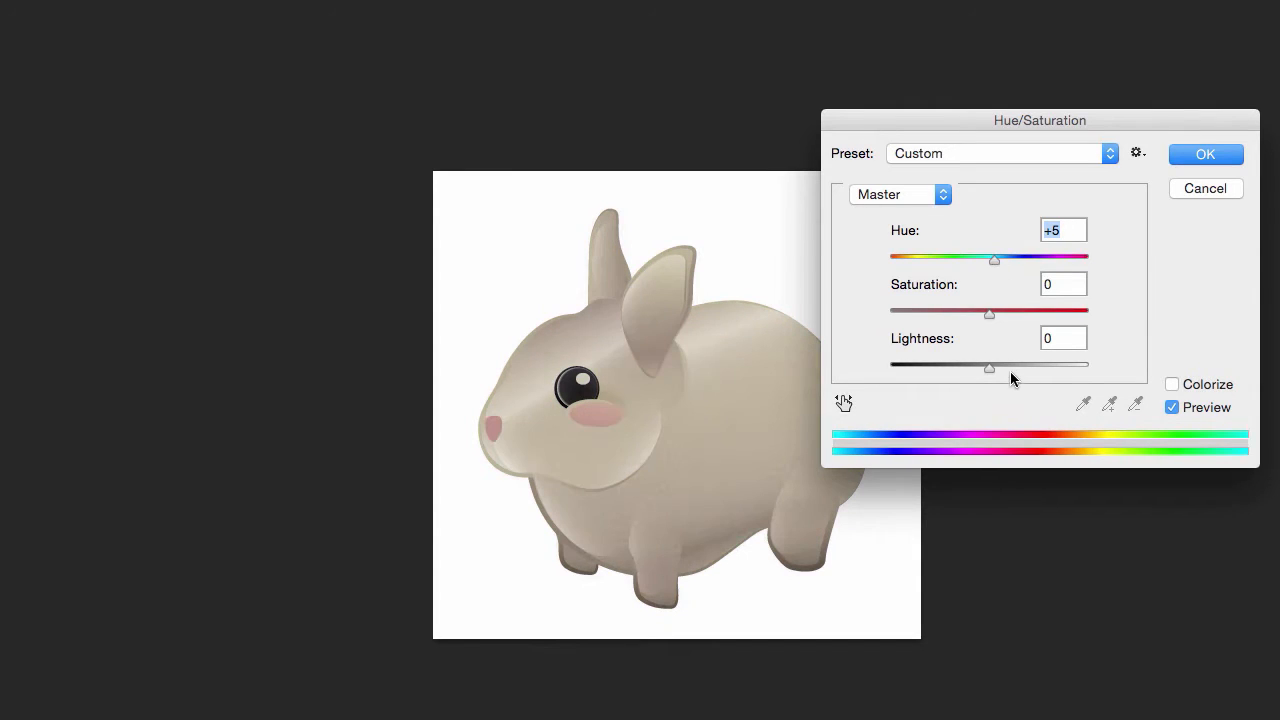
pyautogui.click(1172, 384)
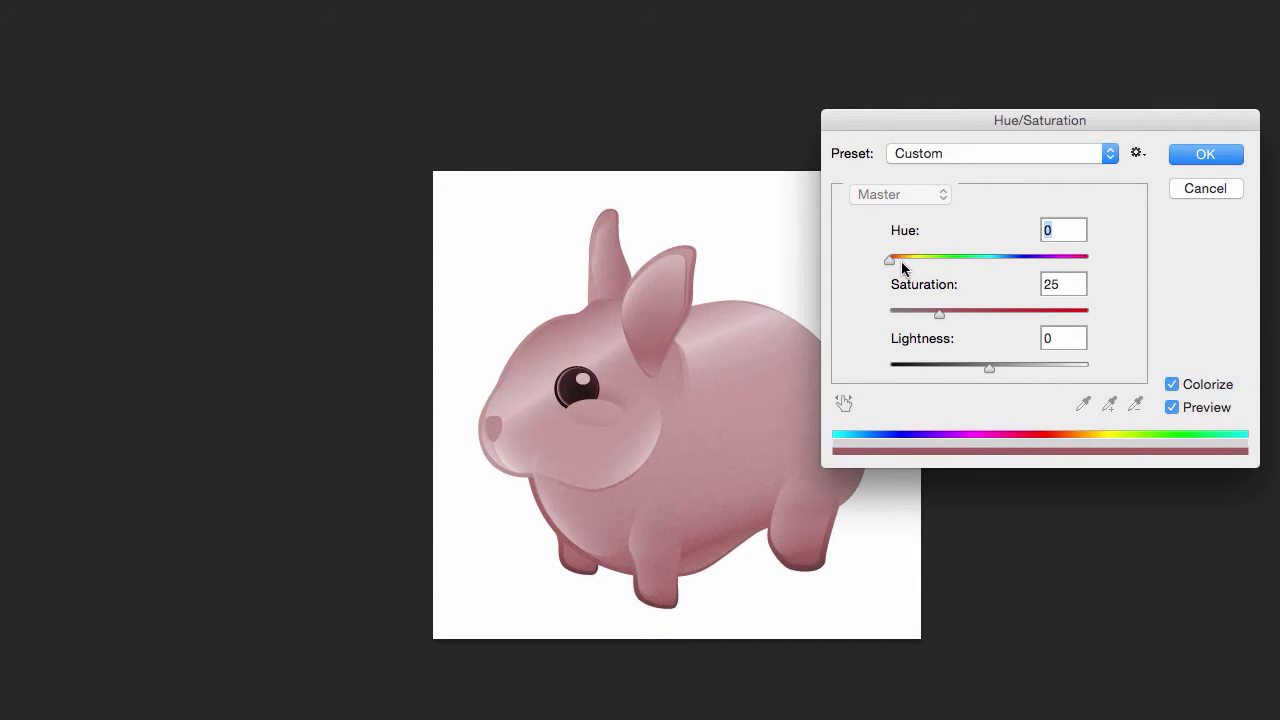
pyautogui.click(901, 261)
pyautogui.click(1203, 156)
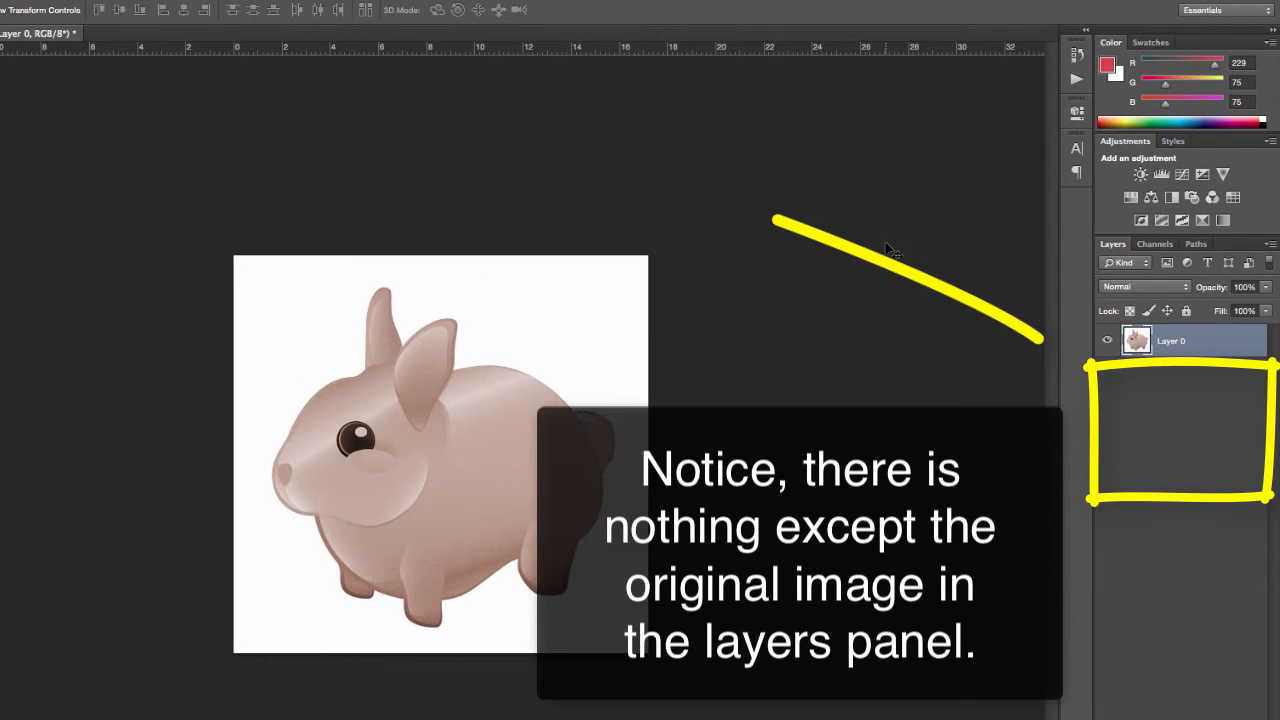
pyautogui.click(1077, 55)
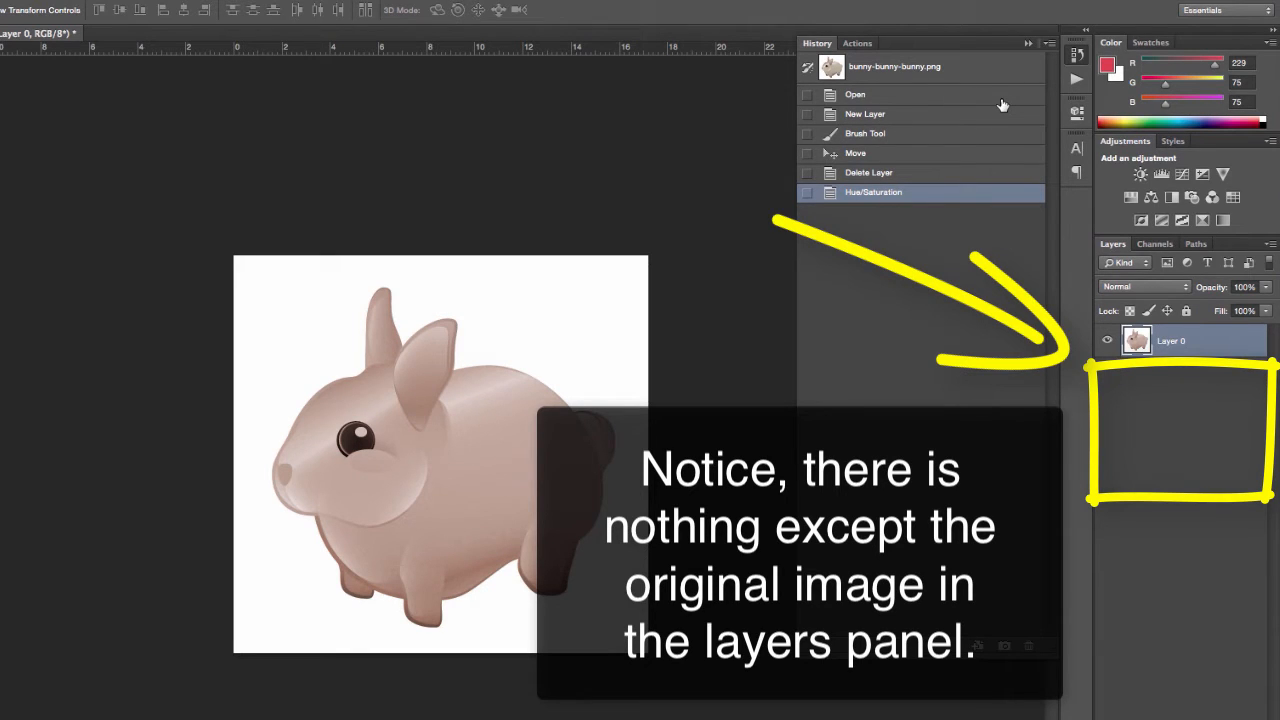
pyautogui.click(1078, 57)
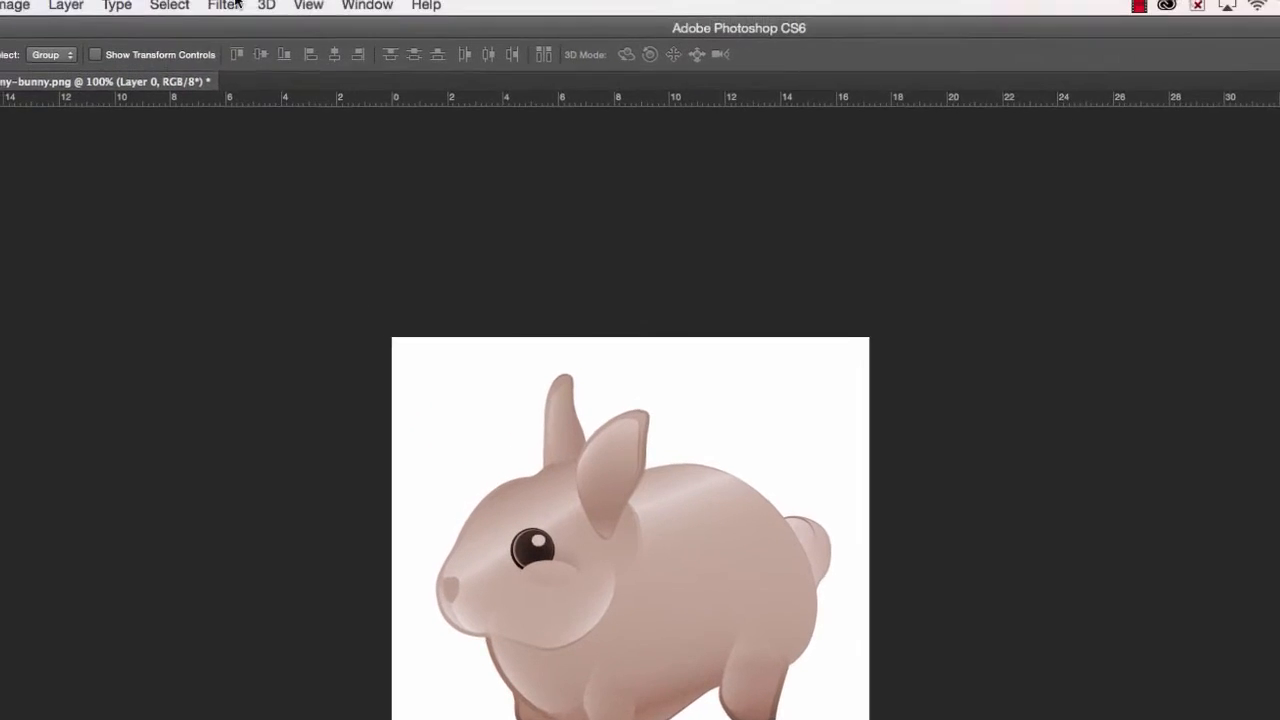
# - Apply a High Pass filter with a 3.2-pixel radius to Layer 0
pyautogui.click(226, 6)
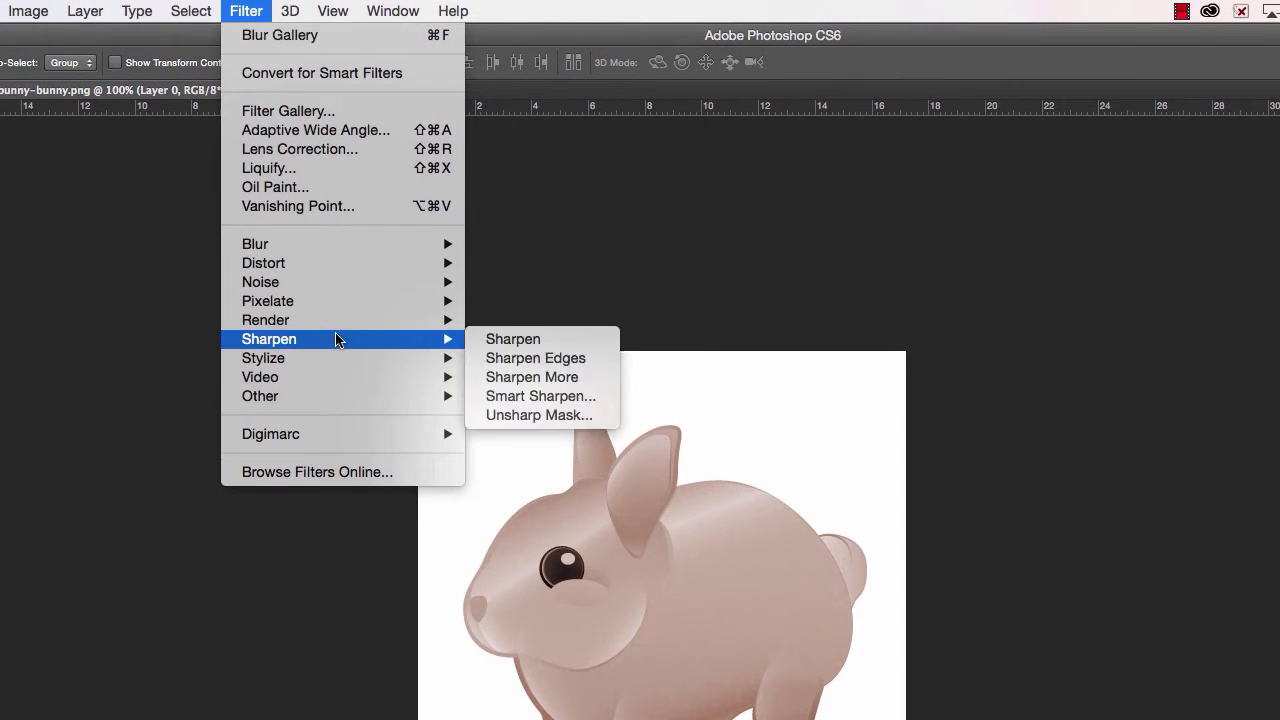
pyautogui.moveTo(325, 397)
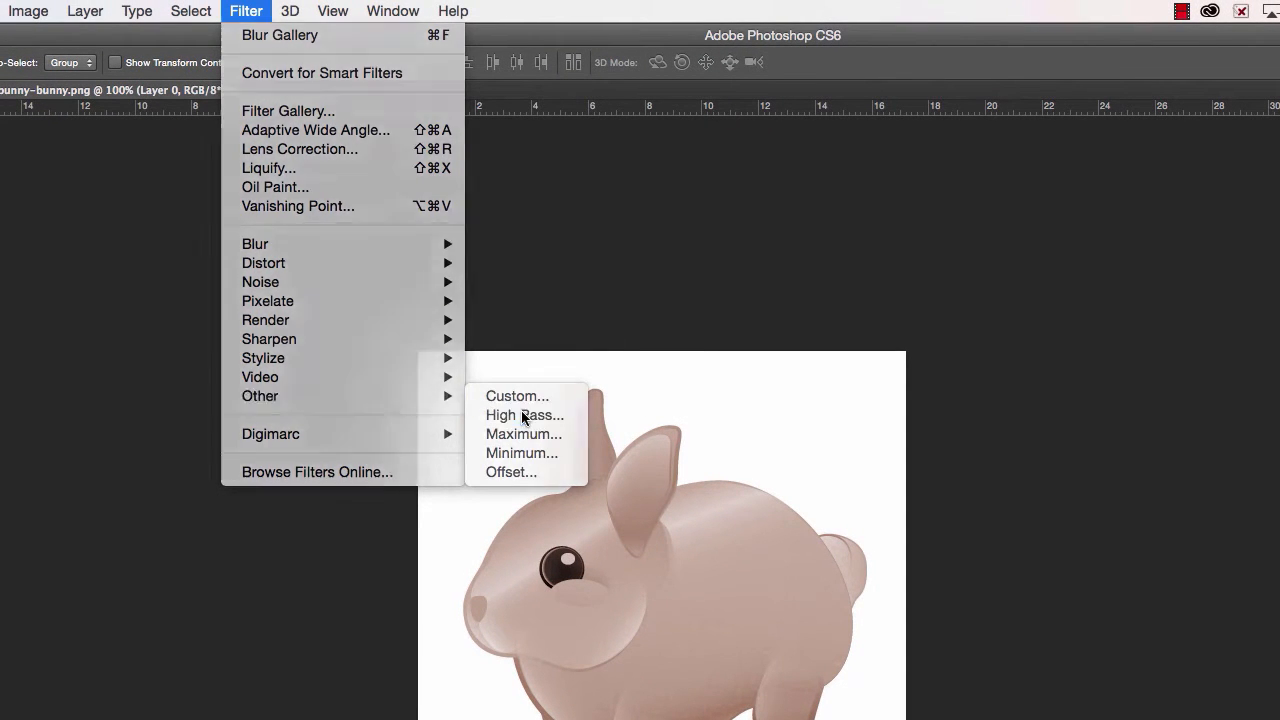
pyautogui.click(523, 416)
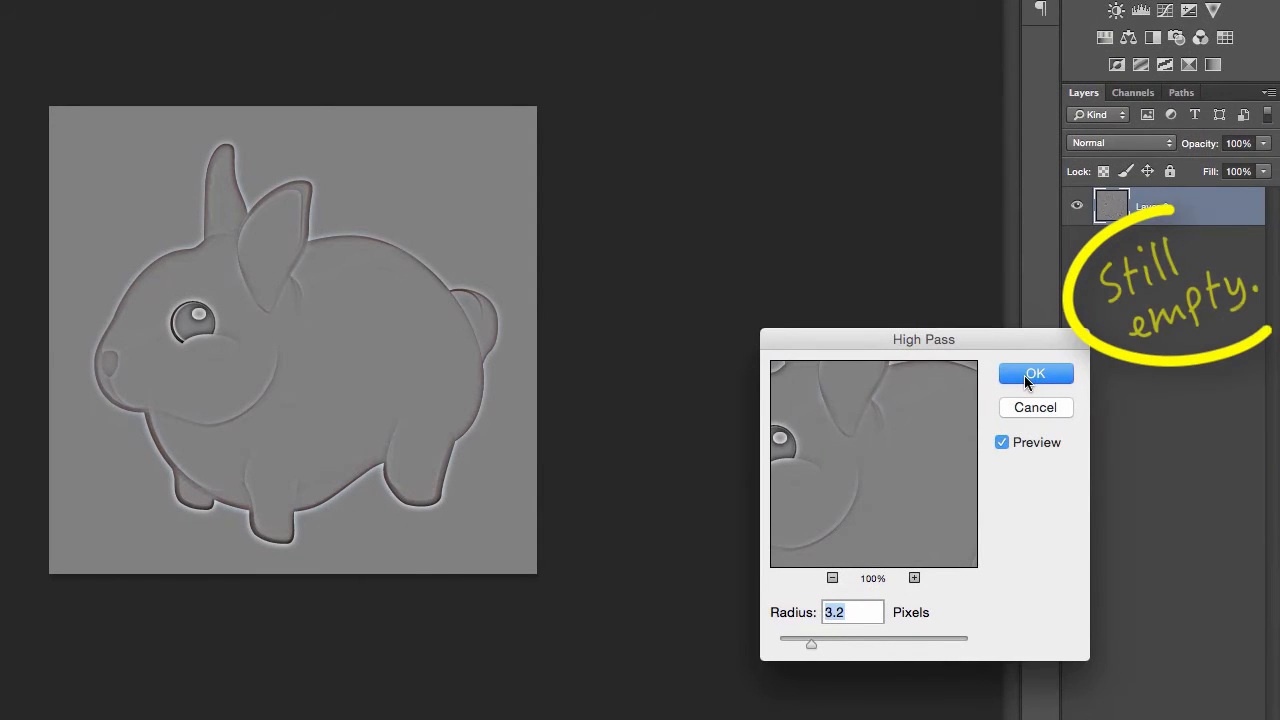
pyautogui.click(1024, 375)
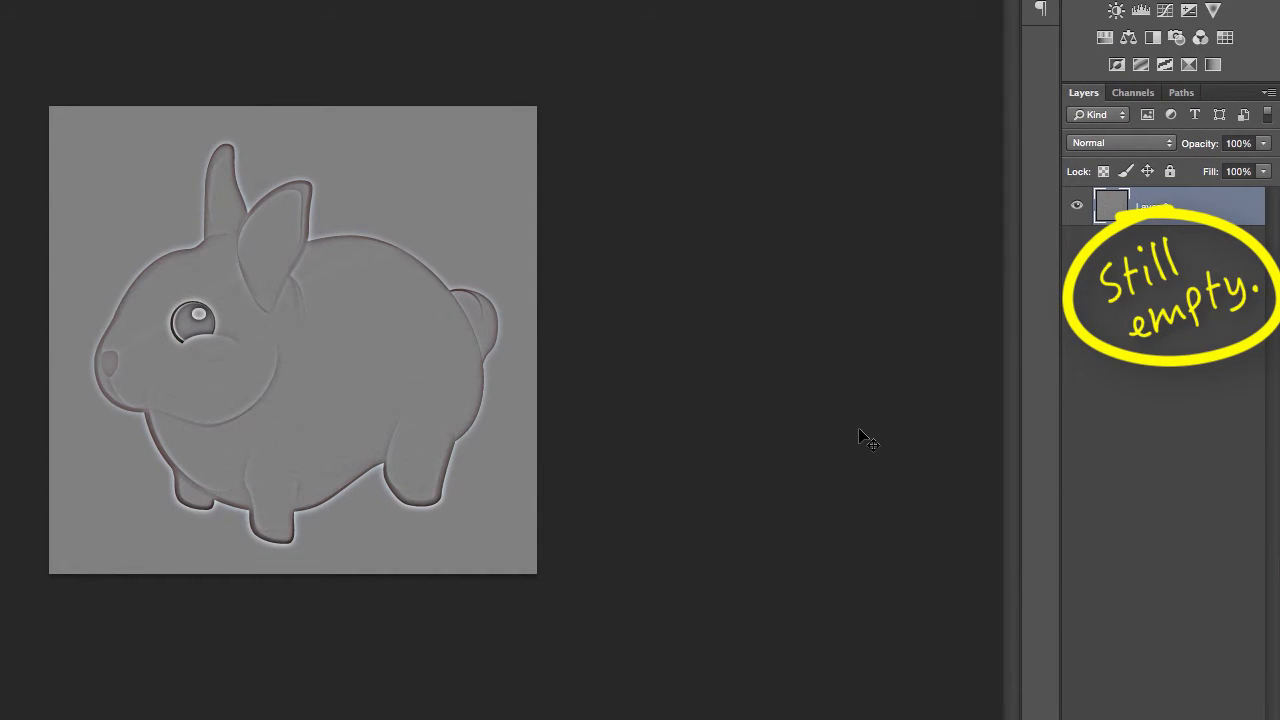
# - Undo the High Pass filter by reverting to the Hue/Saturation state in the History
pyautogui.click(1091, 27)
pyautogui.click(962, 160)
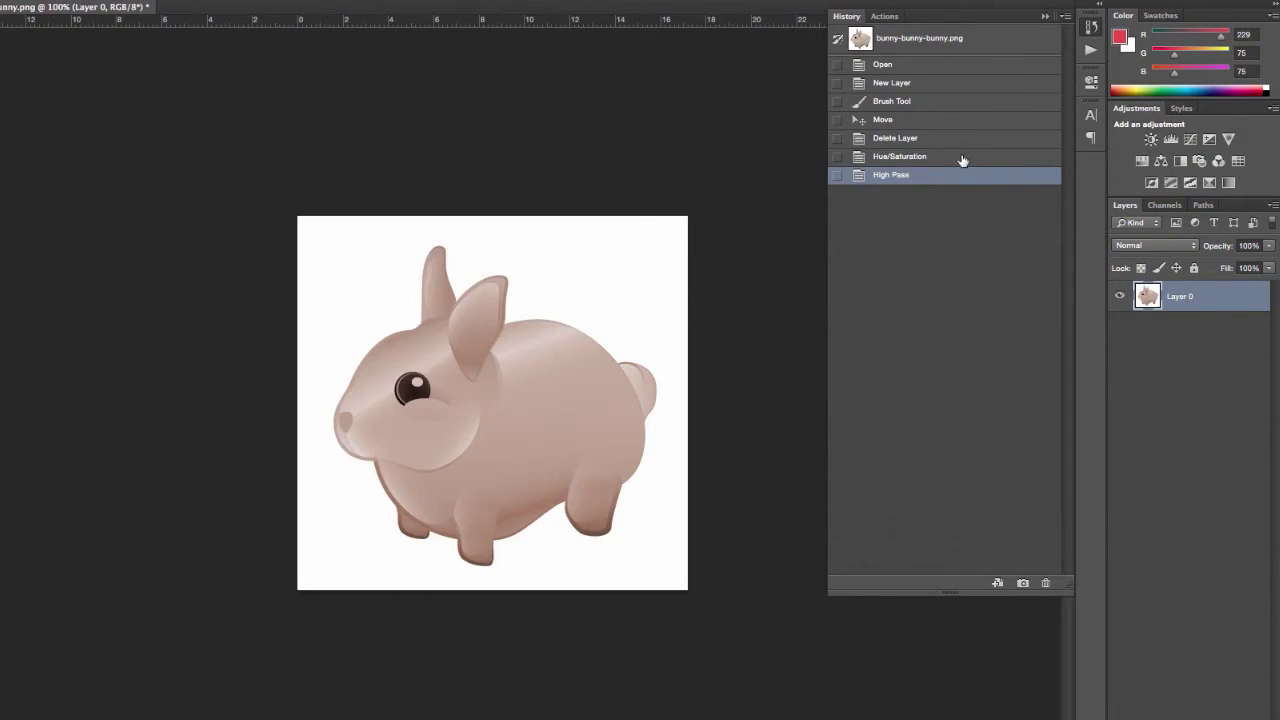
# - Step back through the History to the Open state of the bunny image, then close the History
pyautogui.click(946, 138)
pyautogui.click(934, 119)
pyautogui.click(929, 101)
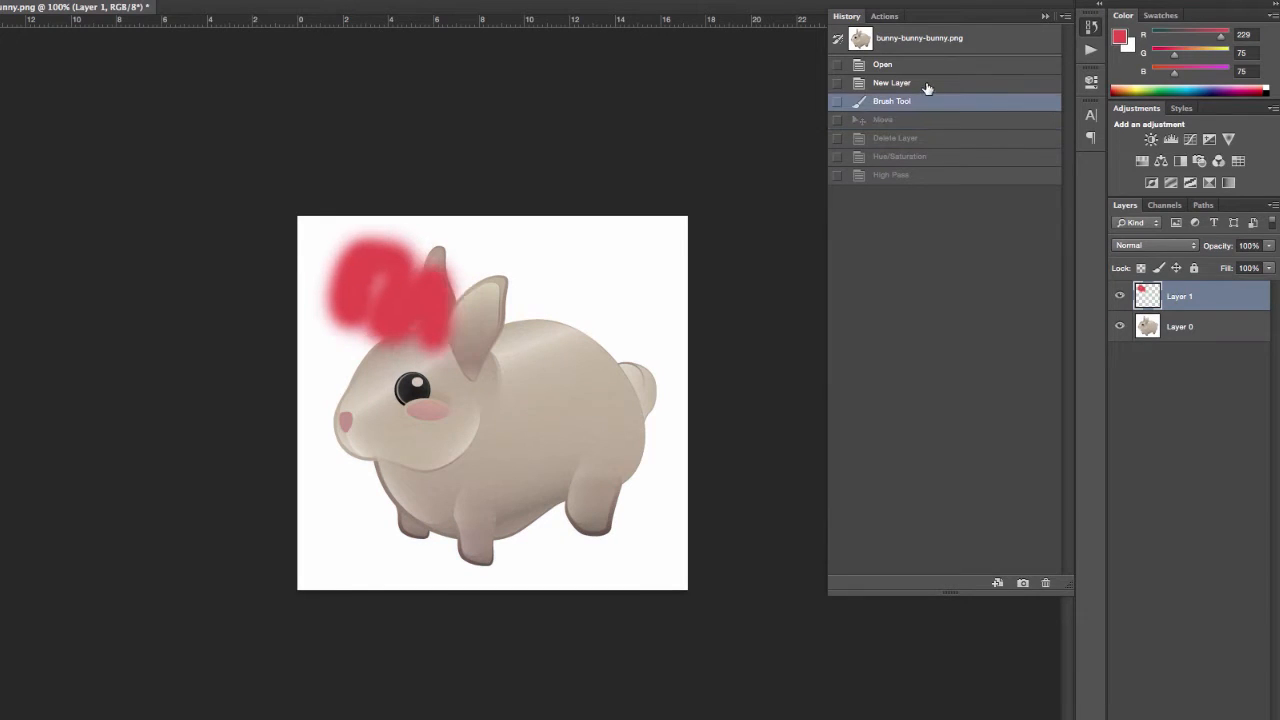
pyautogui.click(928, 86)
pyautogui.click(929, 66)
pyautogui.click(1096, 30)
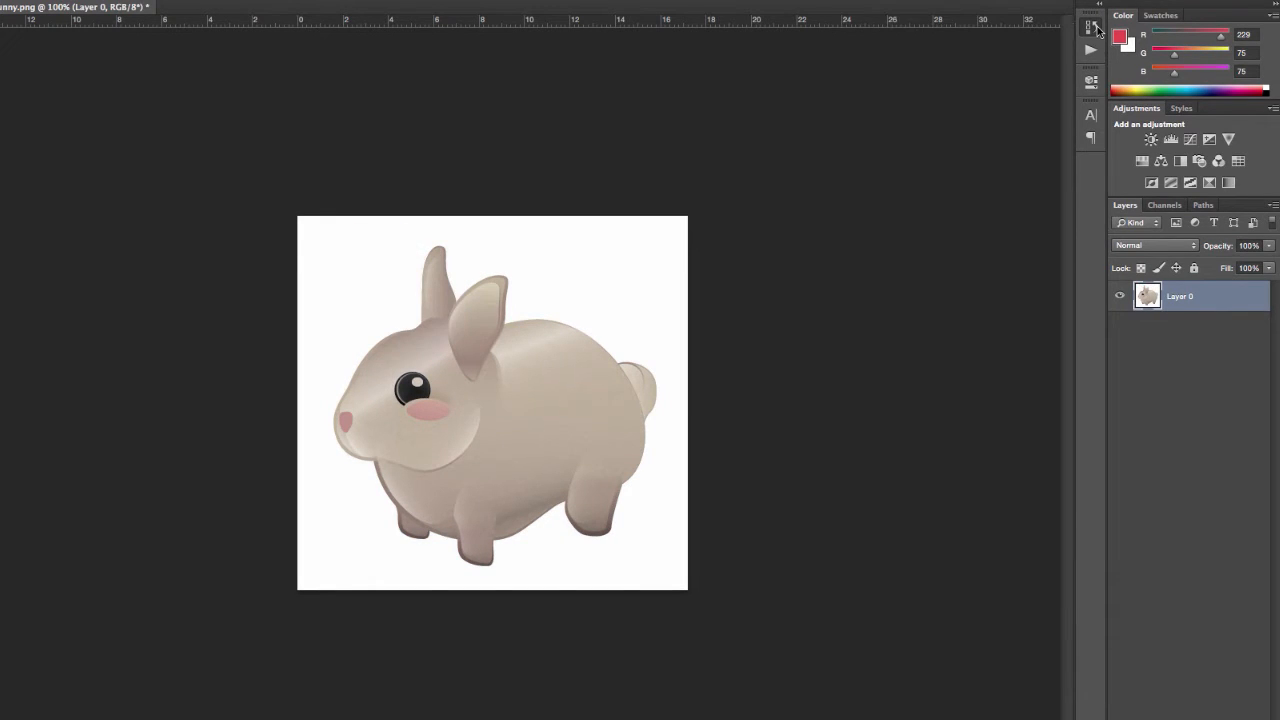
# - Add a colorized Hue/Saturation adjustment layer with hue 26 and saturation 25 above Layer 0, and toggle its visibility to compare
pyautogui.click(1171, 139)
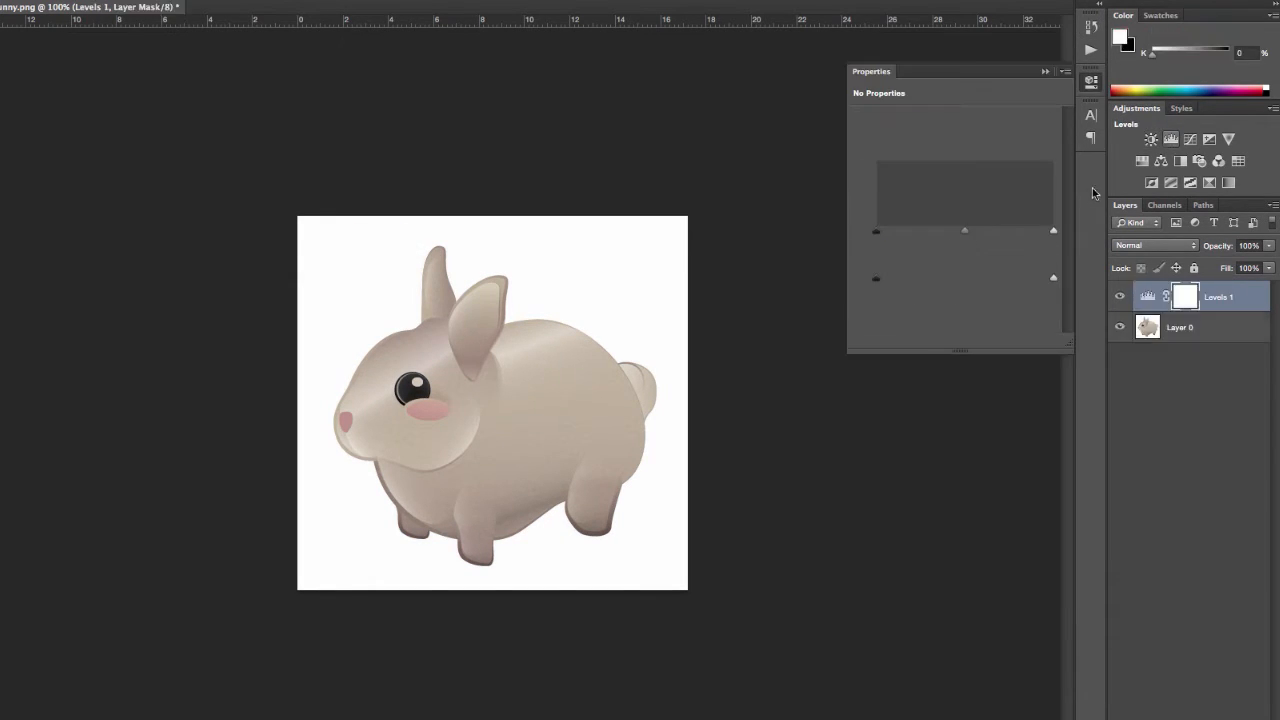
pyautogui.hotkey('ctrl', 'z')
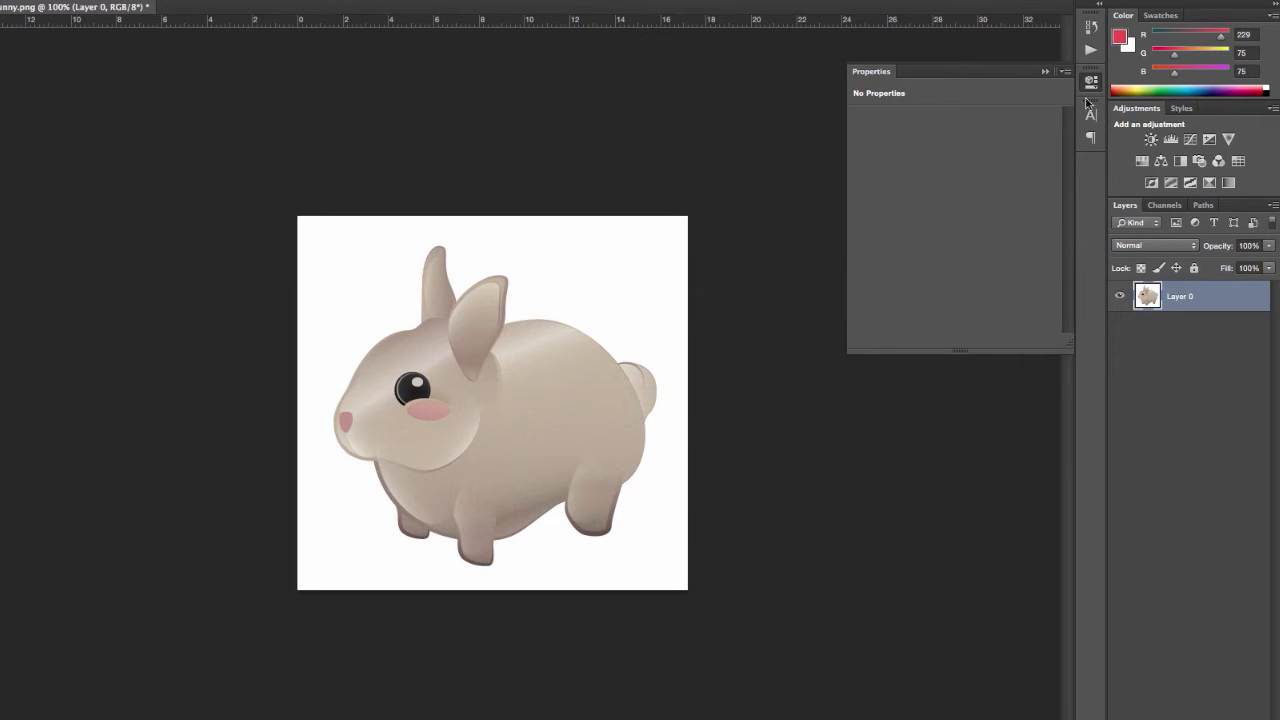
pyautogui.click(1141, 160)
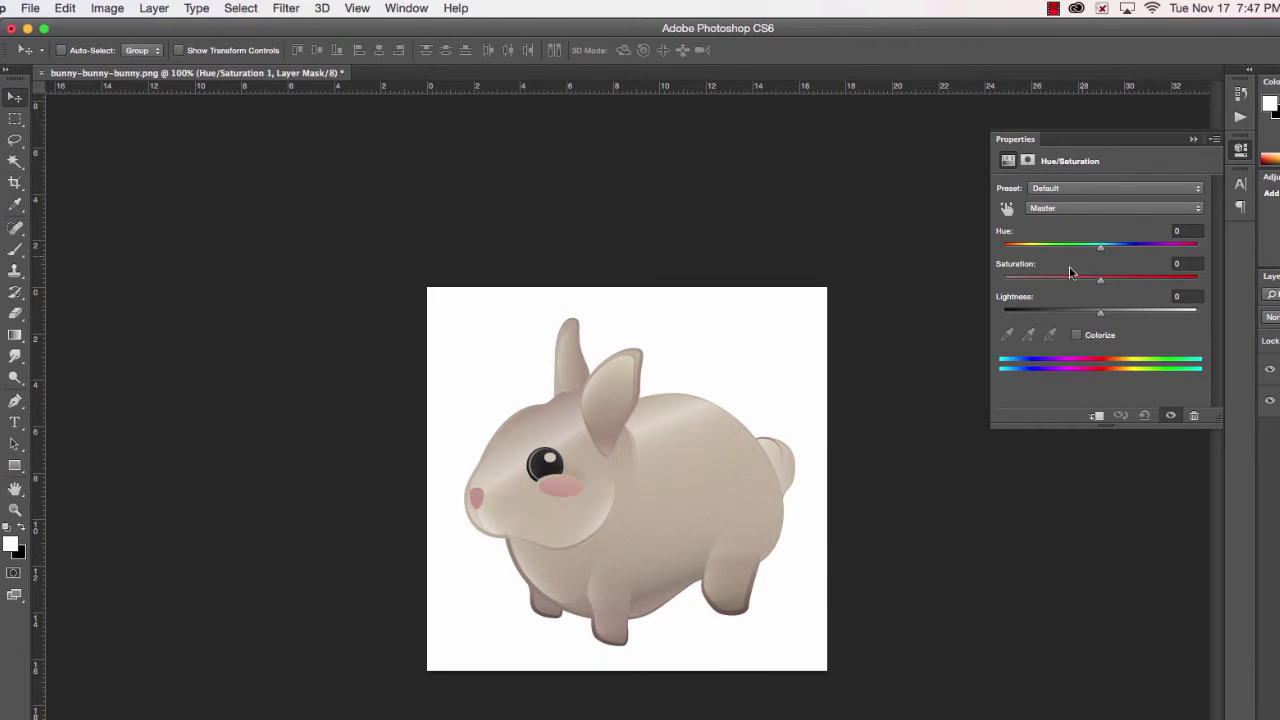
pyautogui.click(1077, 335)
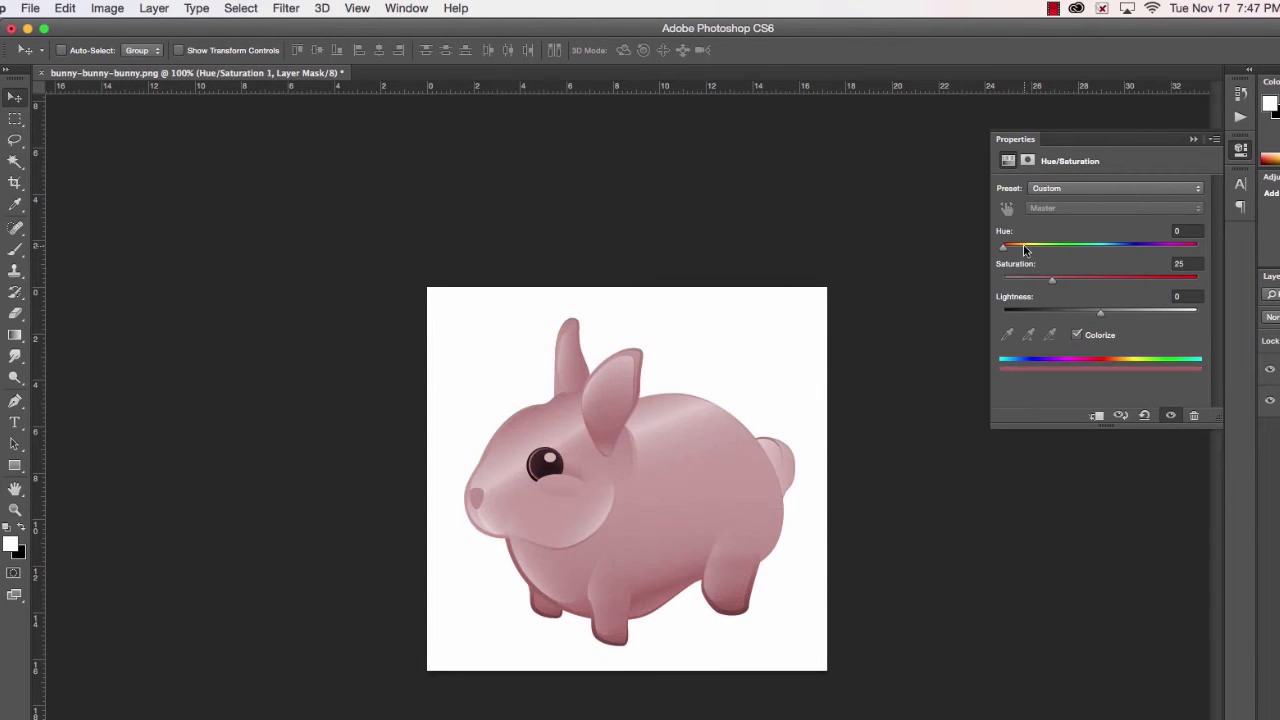
pyautogui.moveTo(1003, 248); pyautogui.dragTo(1017, 248)
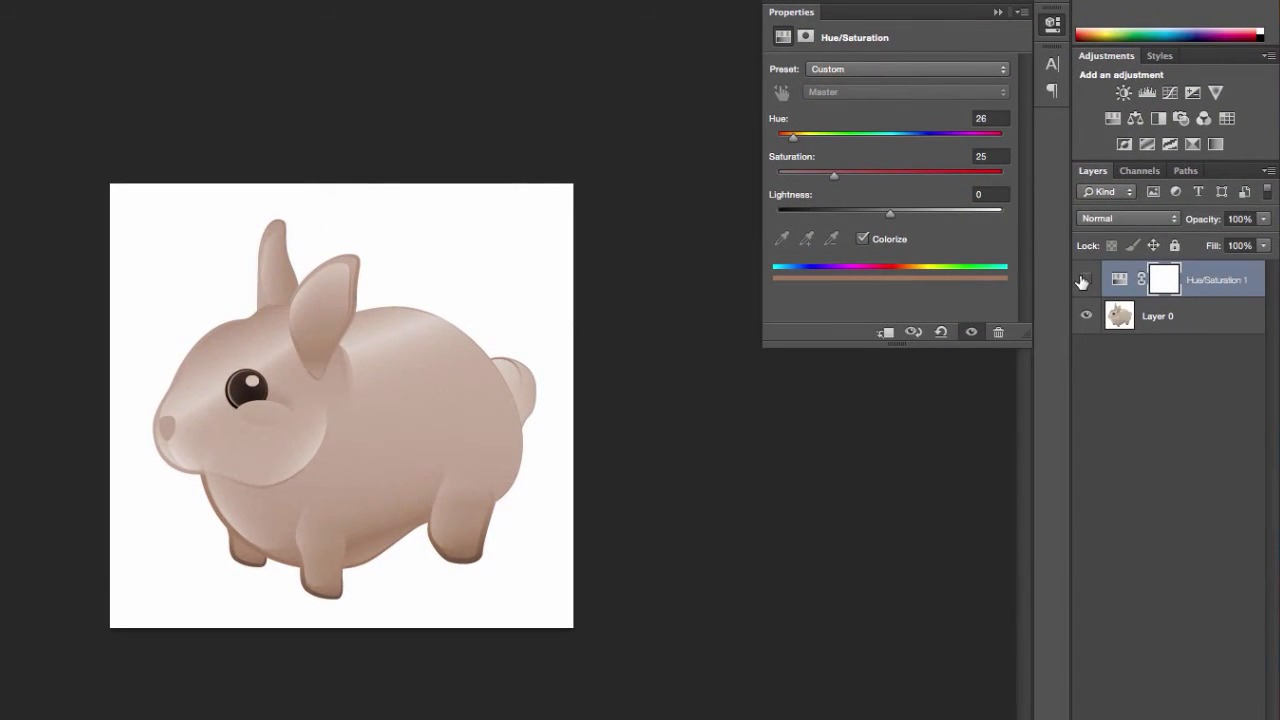
pyautogui.click(1084, 280)
pyautogui.click(1084, 280)
# - Erase the Hue/Saturation layer mask over the bunny's rear half and set the adjustment's saturation to 100
pyautogui.click(1160, 277)
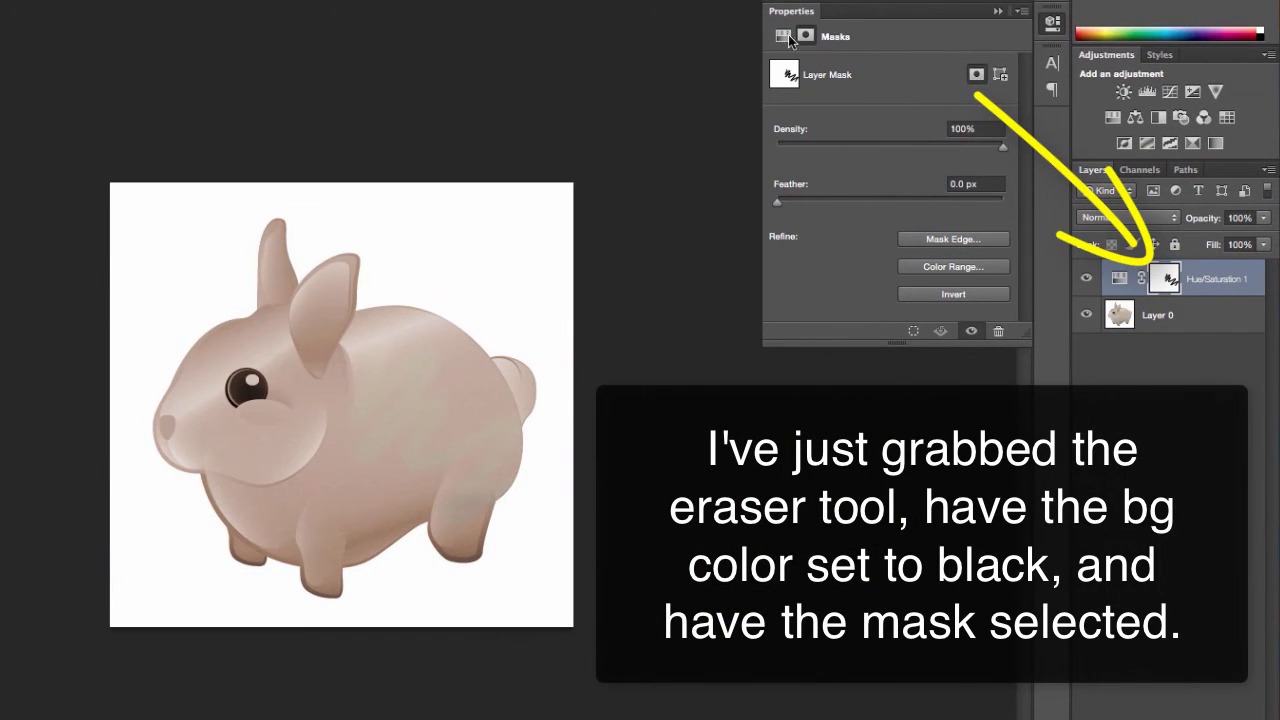
pyautogui.click(783, 36)
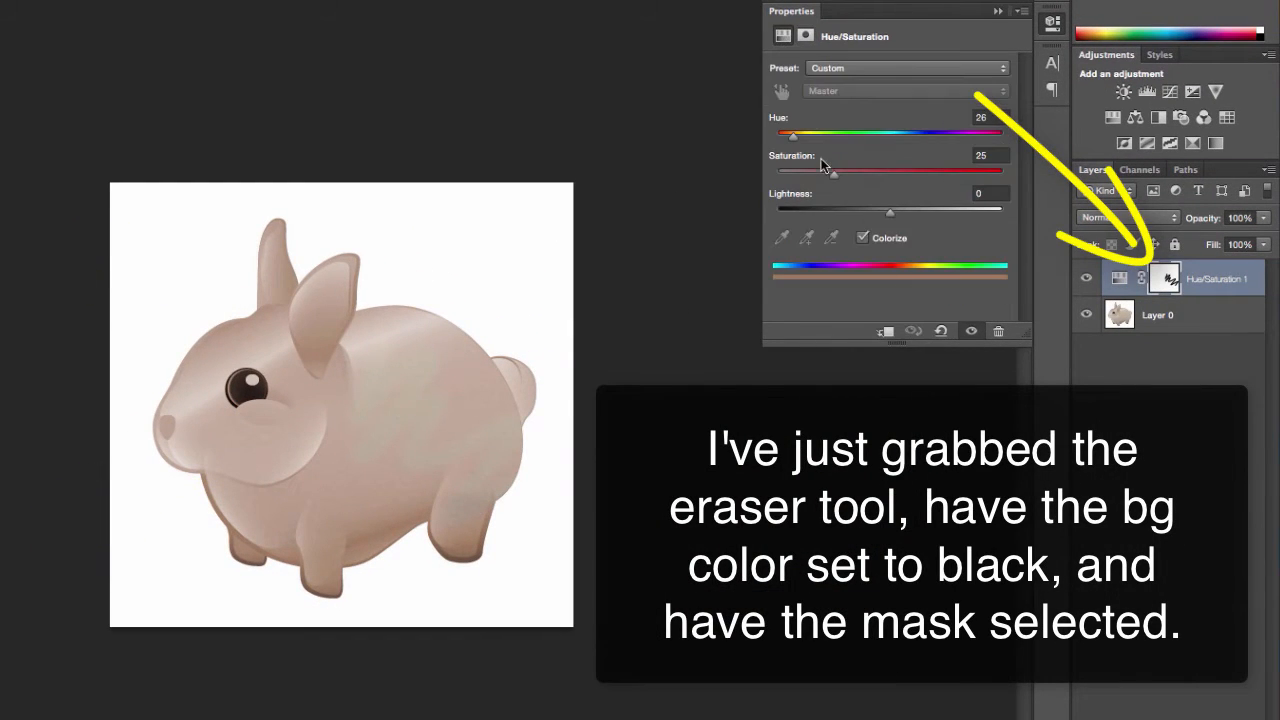
pyautogui.moveTo(903, 170); pyautogui.dragTo(1058, 185)
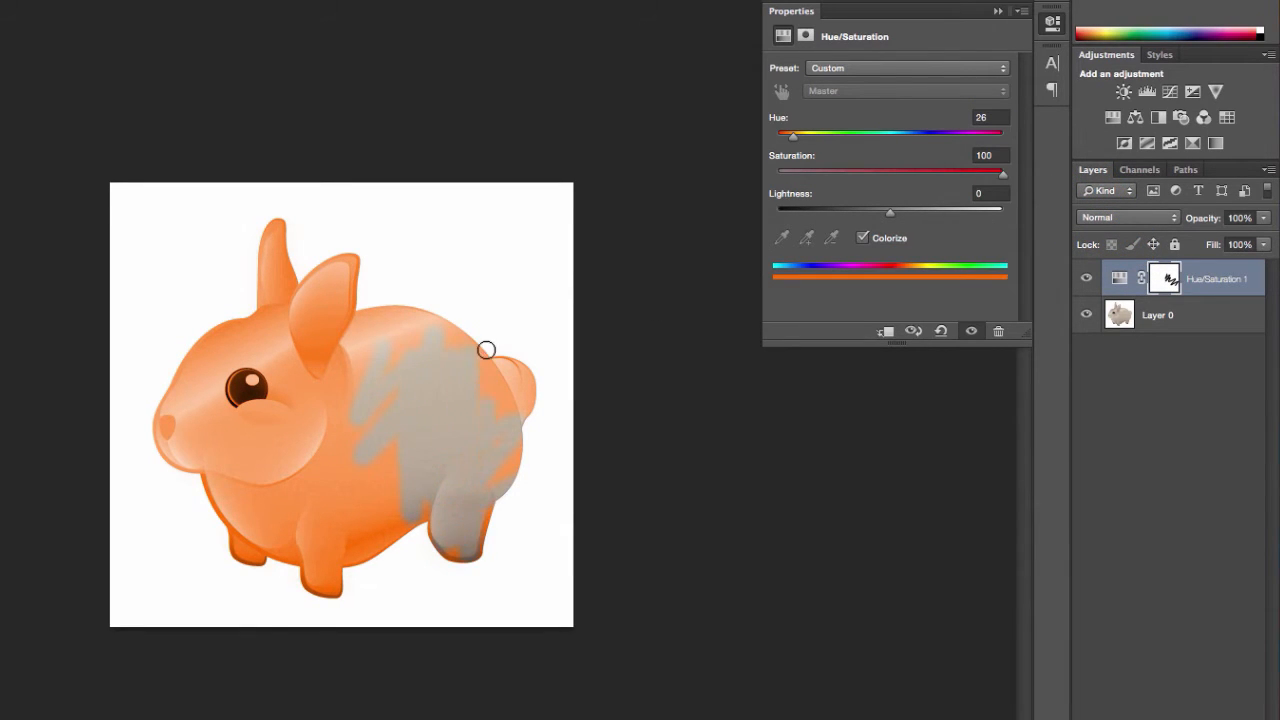
pyautogui.moveTo(486, 349)
pyautogui.mouseDown()
pyautogui.moveTo(485, 548)
pyautogui.moveTo(506, 388)
pyautogui.moveTo(515, 490)
pyautogui.mouseUp()
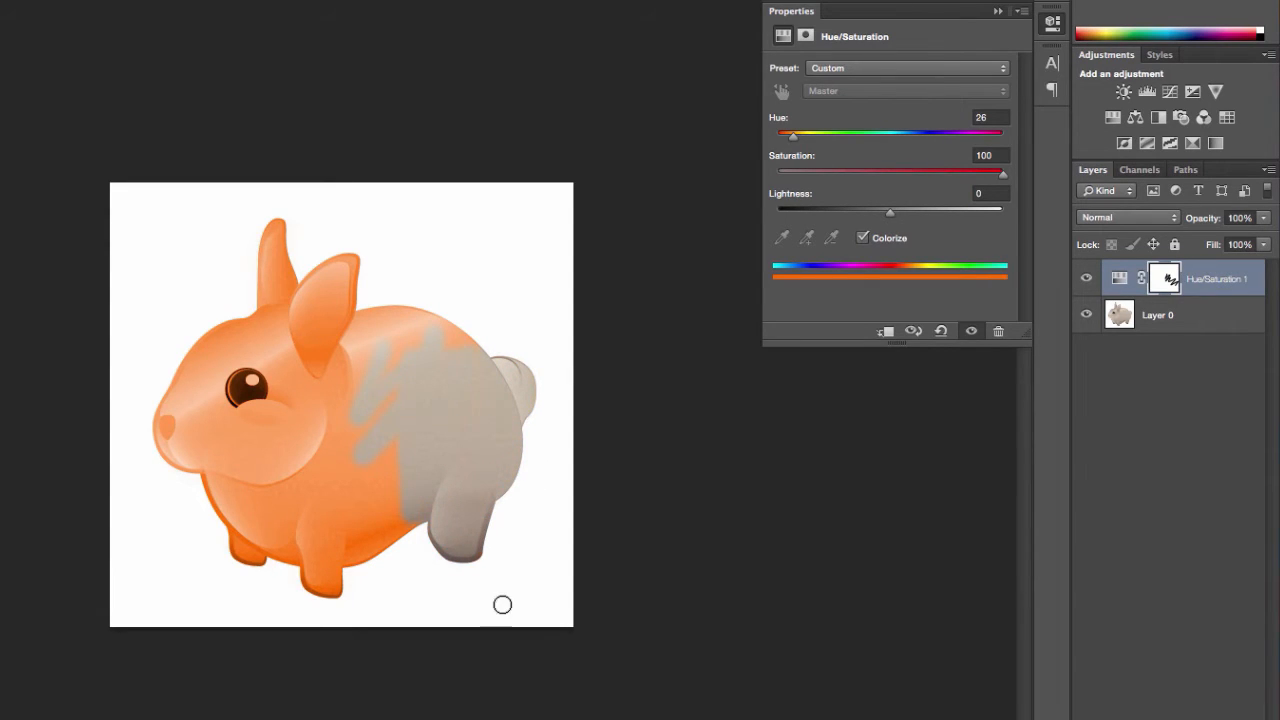
# - Convert Layer 0 for Smart Filters
pyautogui.click(1157, 318)
pyautogui.click(127, 10)
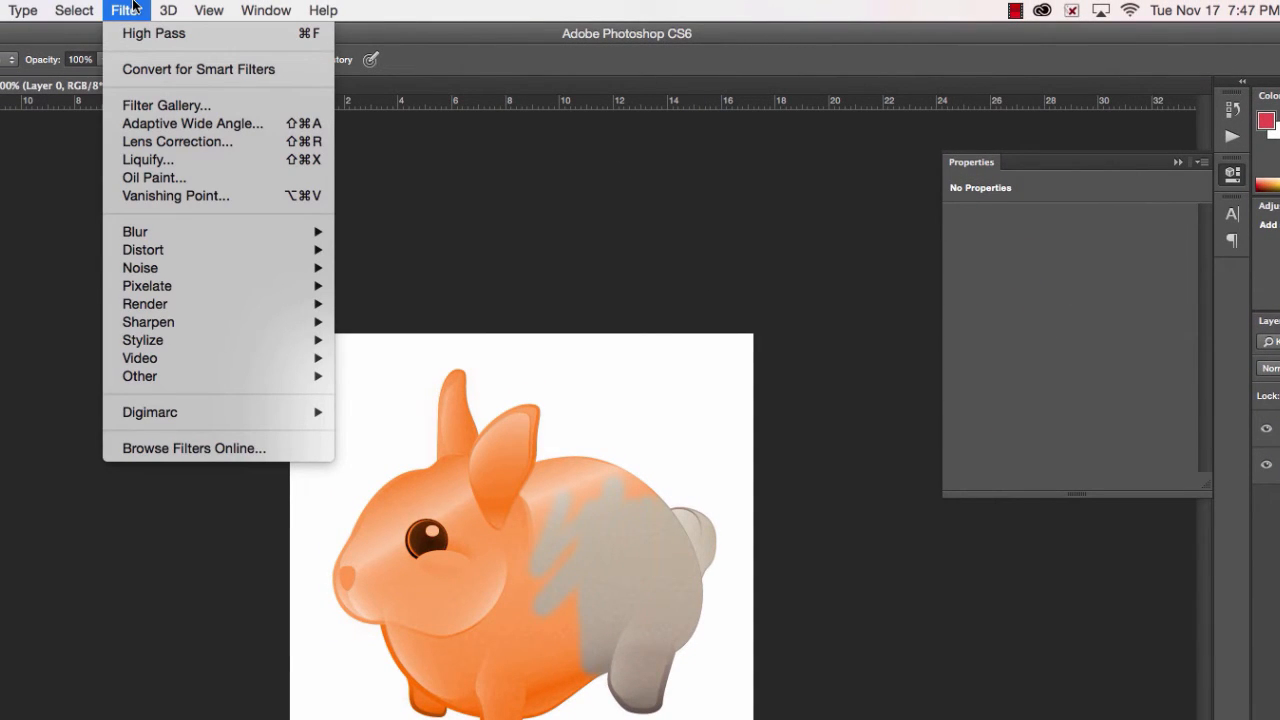
pyautogui.click(160, 69)
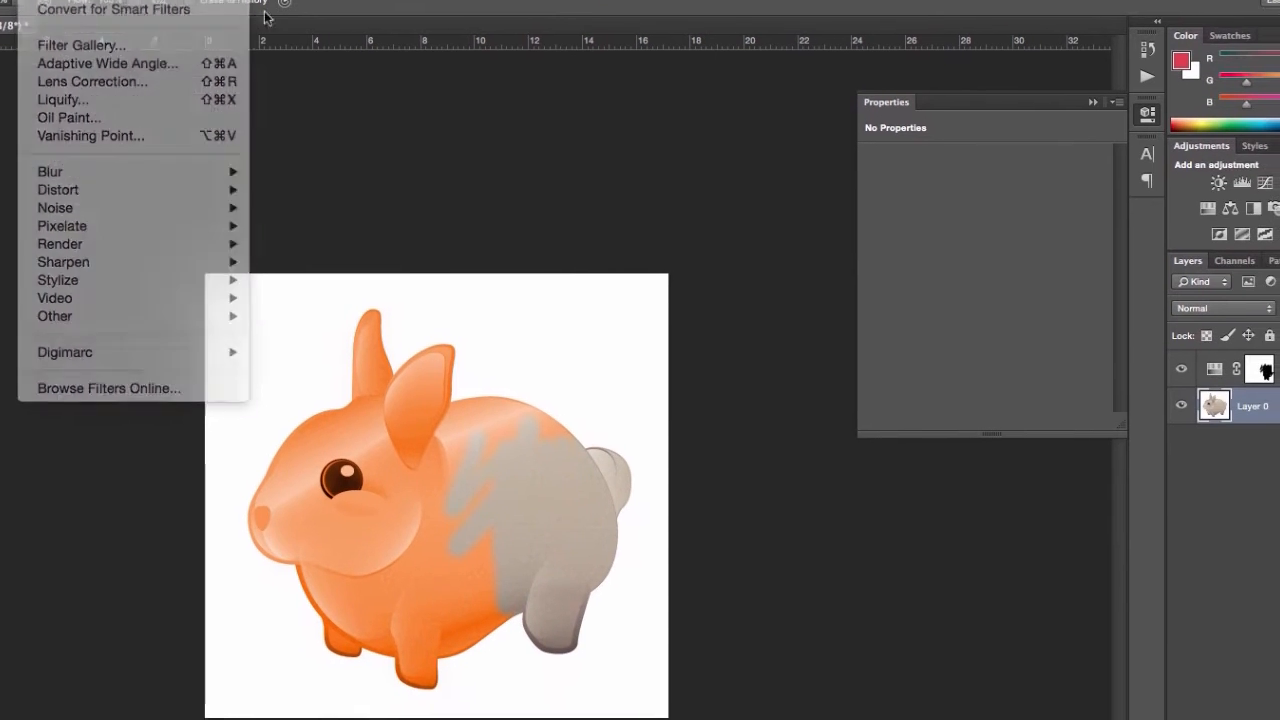
pyautogui.rightClick(1162, 395)
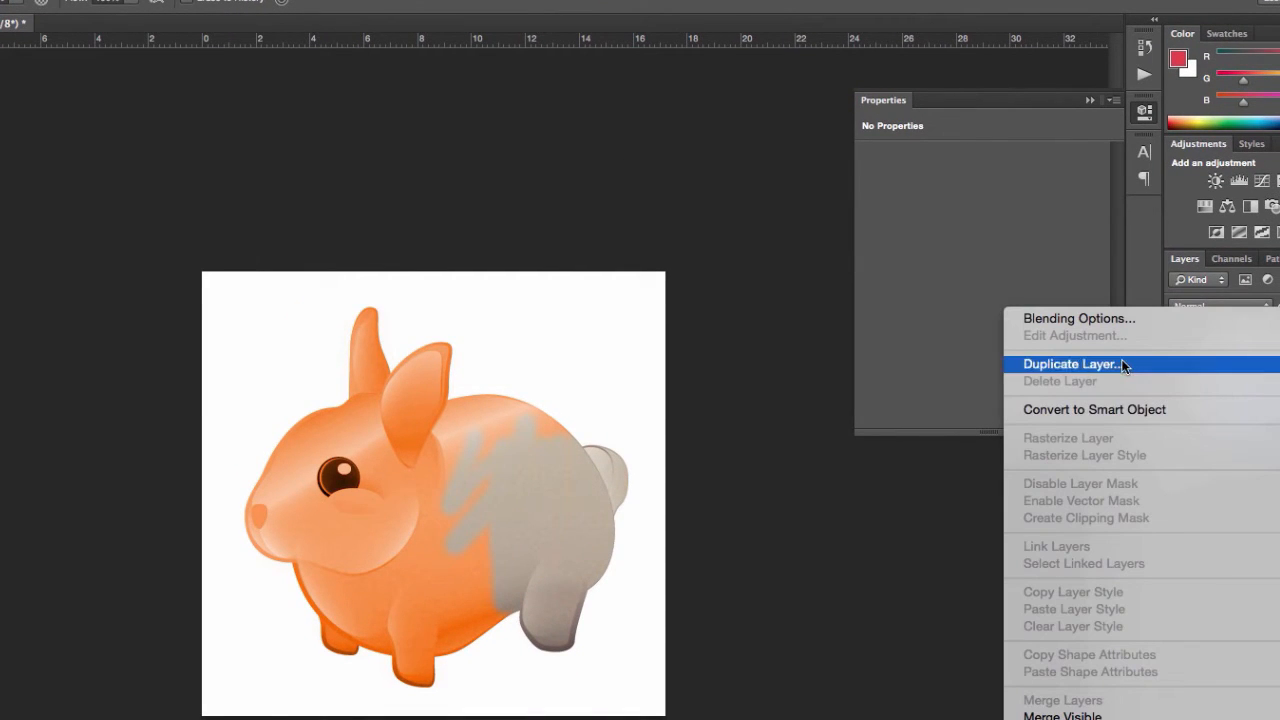
pyautogui.click(1123, 366)
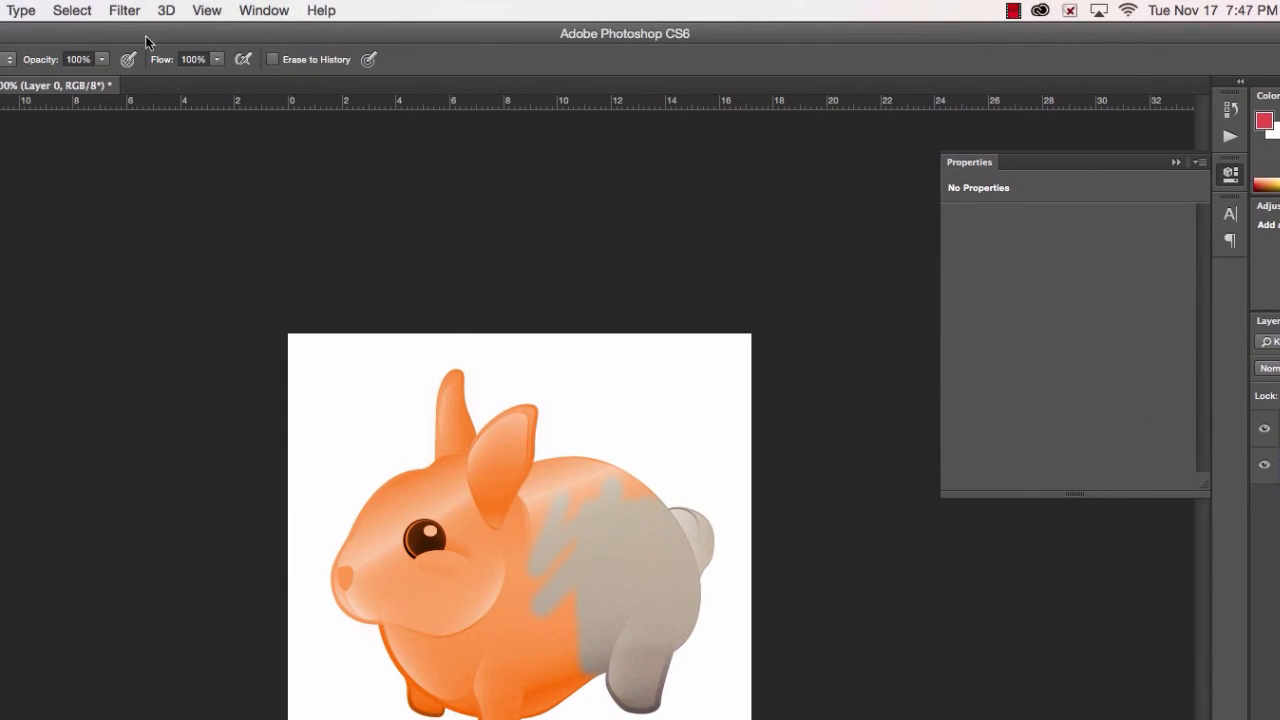
pyautogui.click(124, 10)
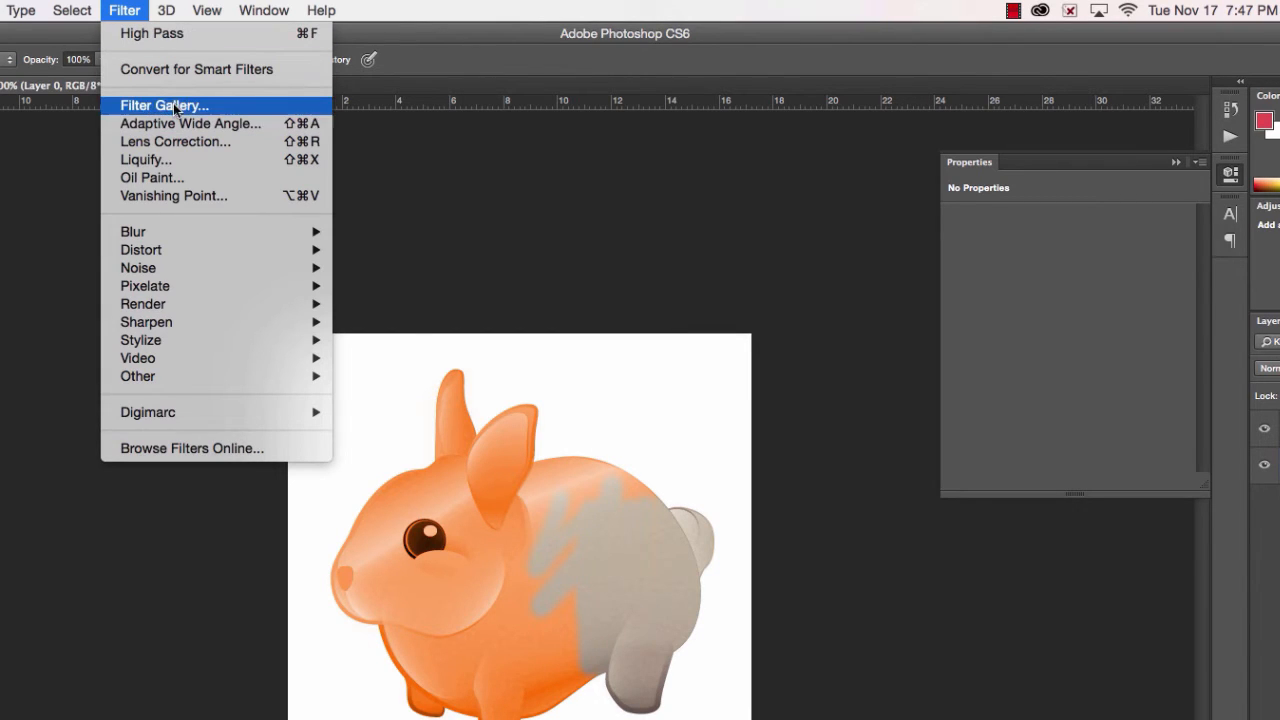
pyautogui.click(183, 72)
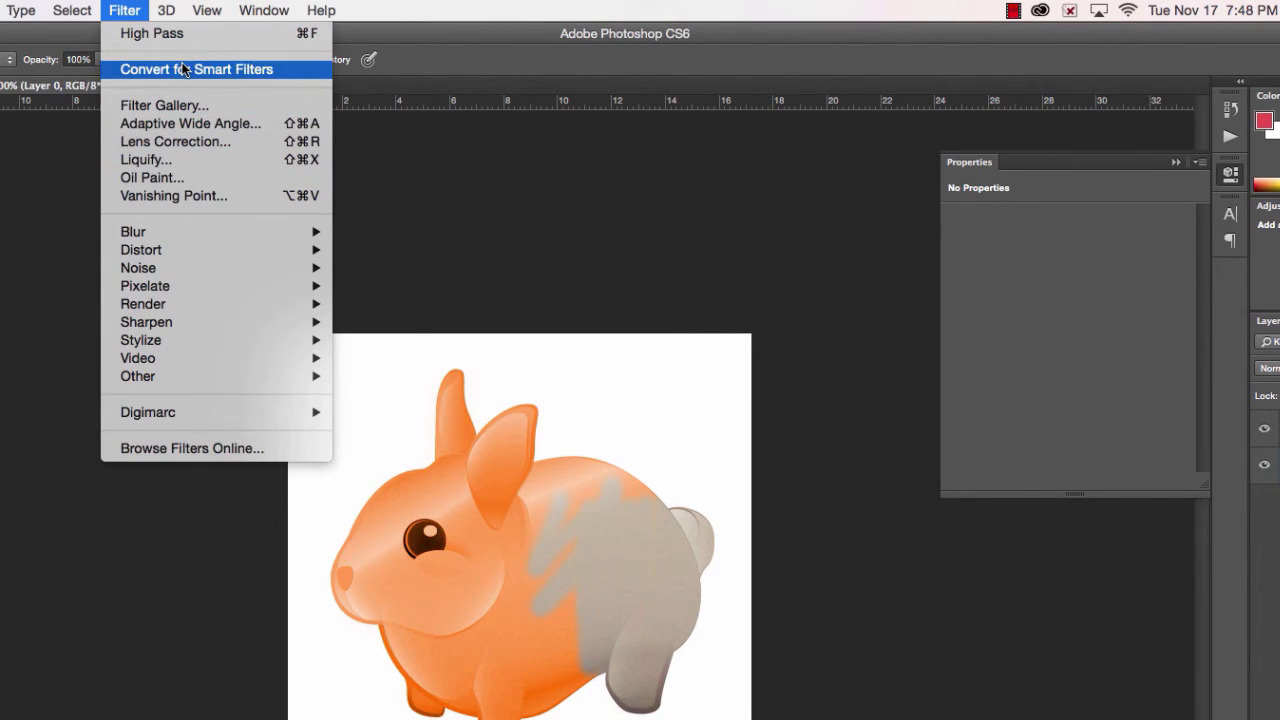
pyautogui.click(768, 388)
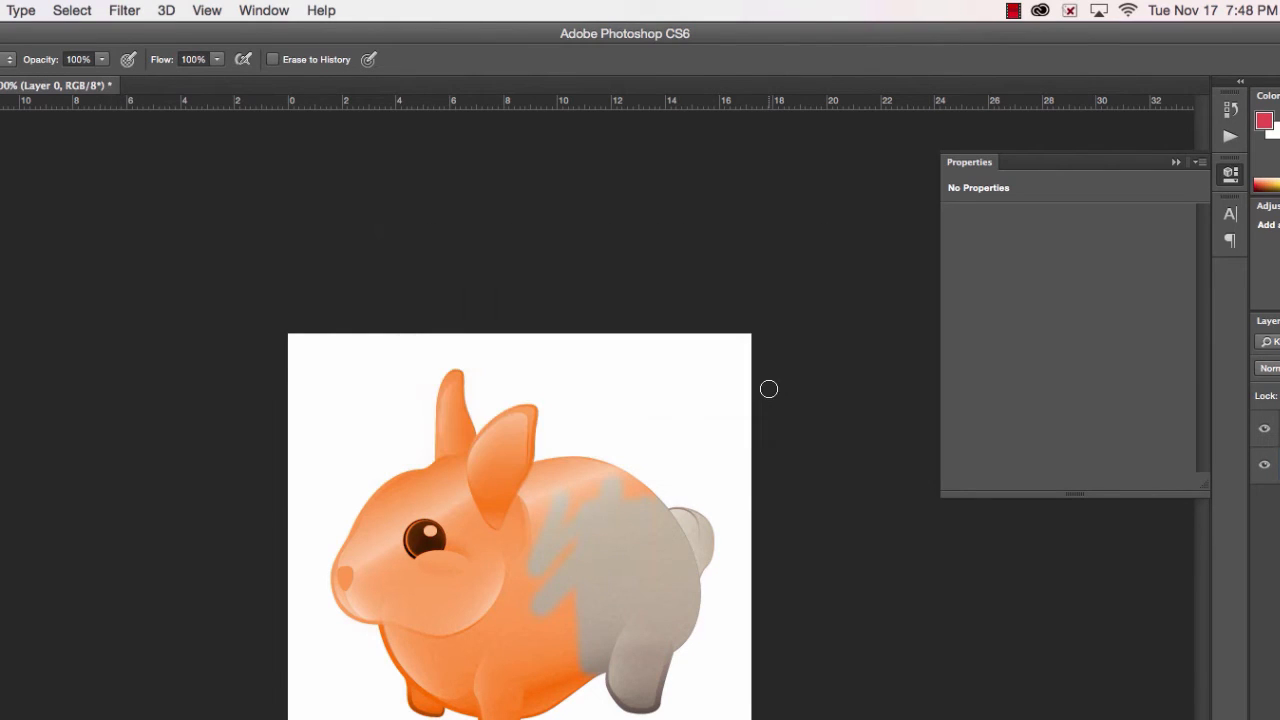
# - Apply High Pass to Layer 0 as a smart filter, and toggle the smart filters' visibility off and on
pyautogui.click(139, 12)
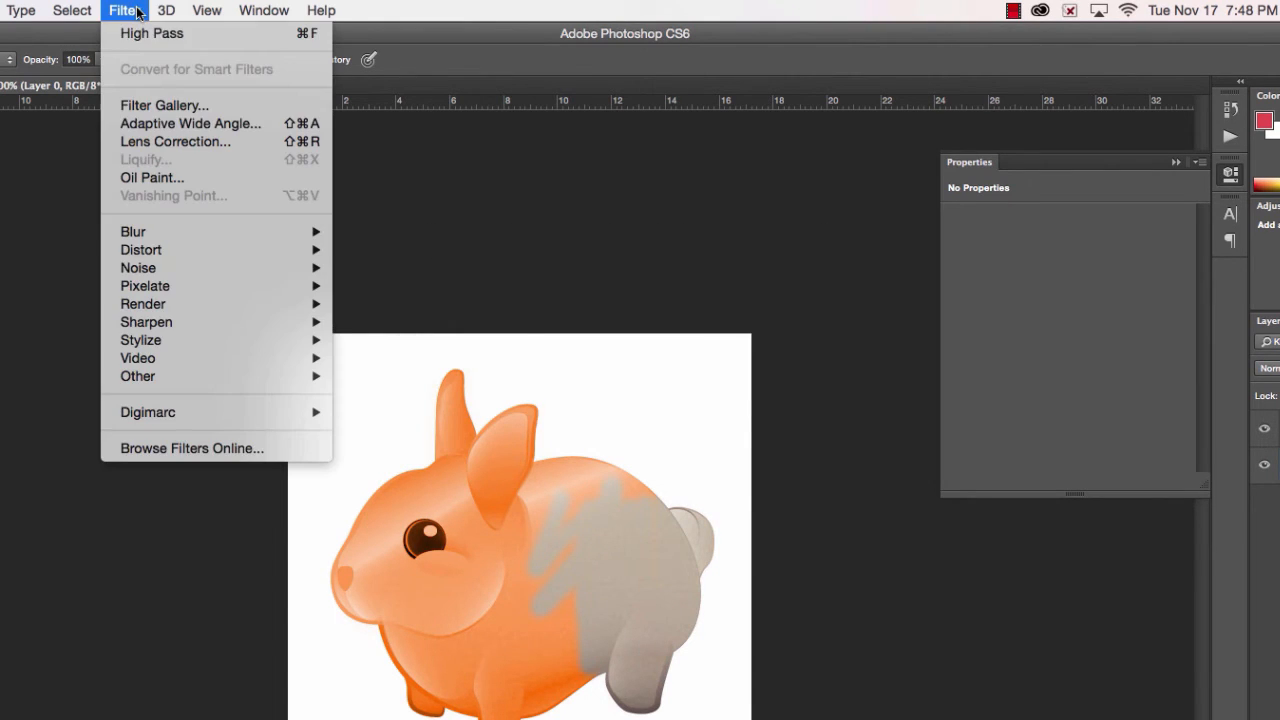
pyautogui.click(160, 36)
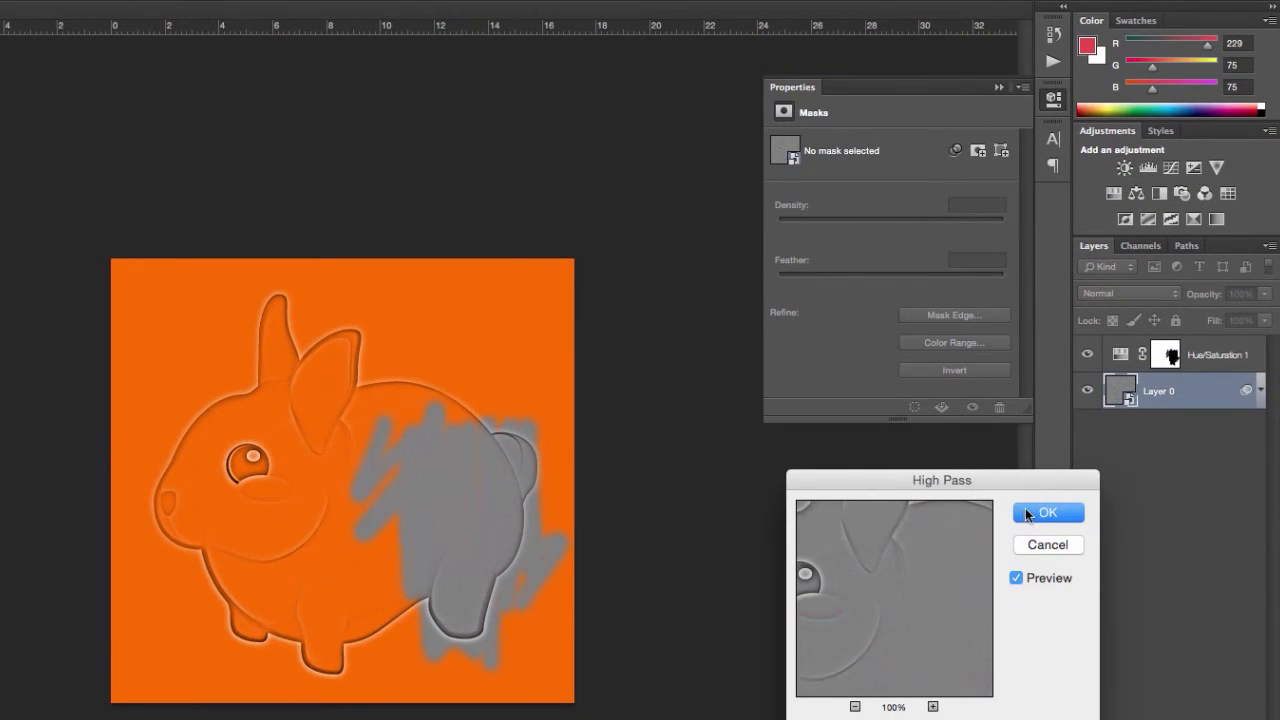
pyautogui.click(1025, 508)
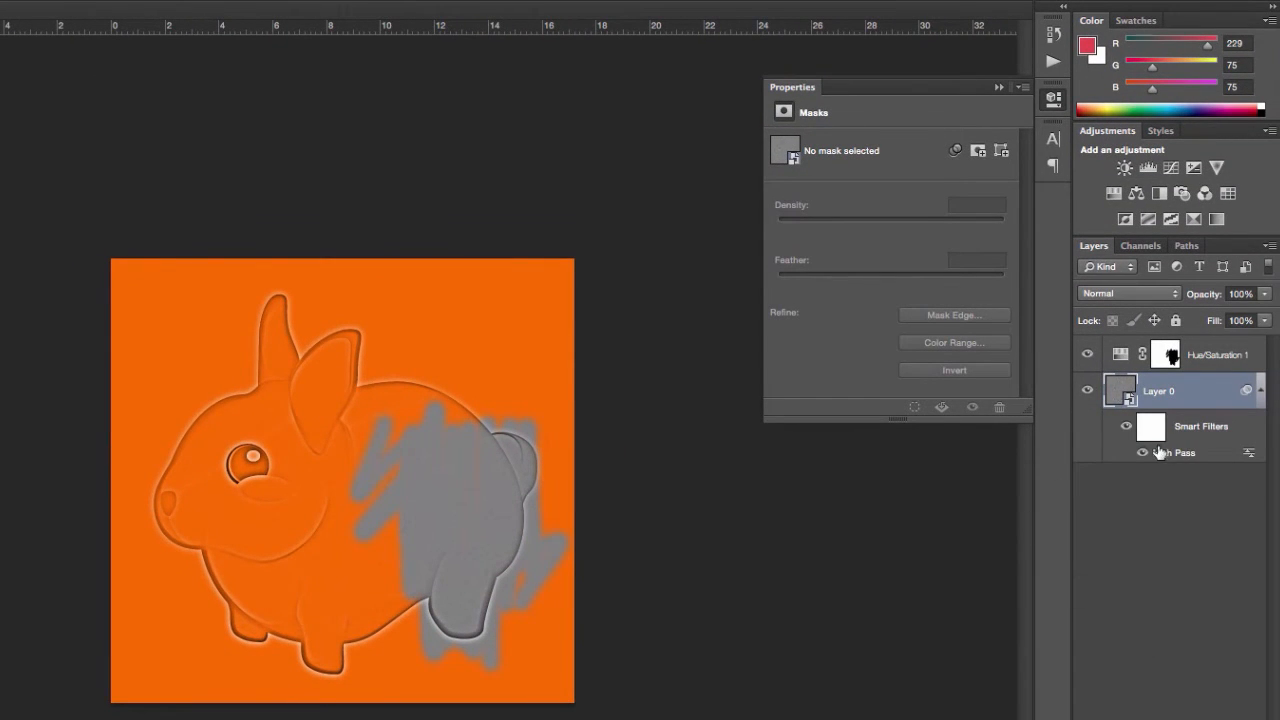
pyautogui.click(1127, 429)
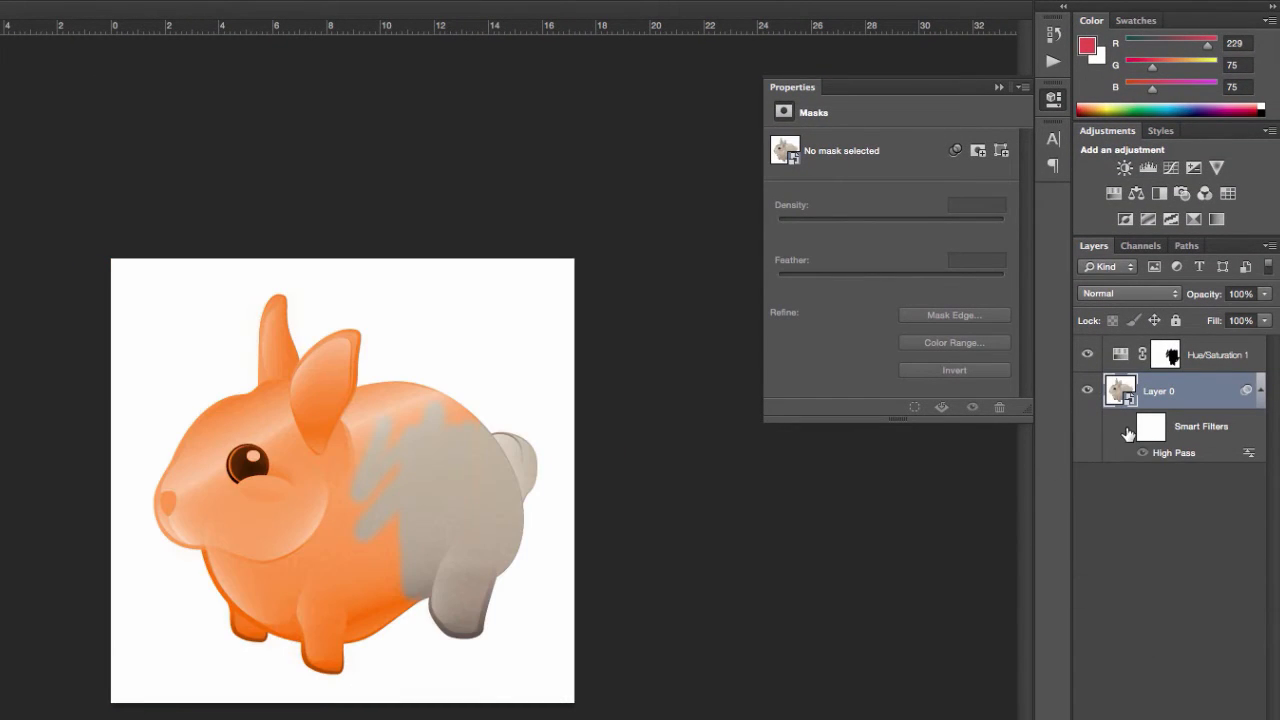
pyautogui.click(1141, 431)
pyautogui.click(1126, 429)
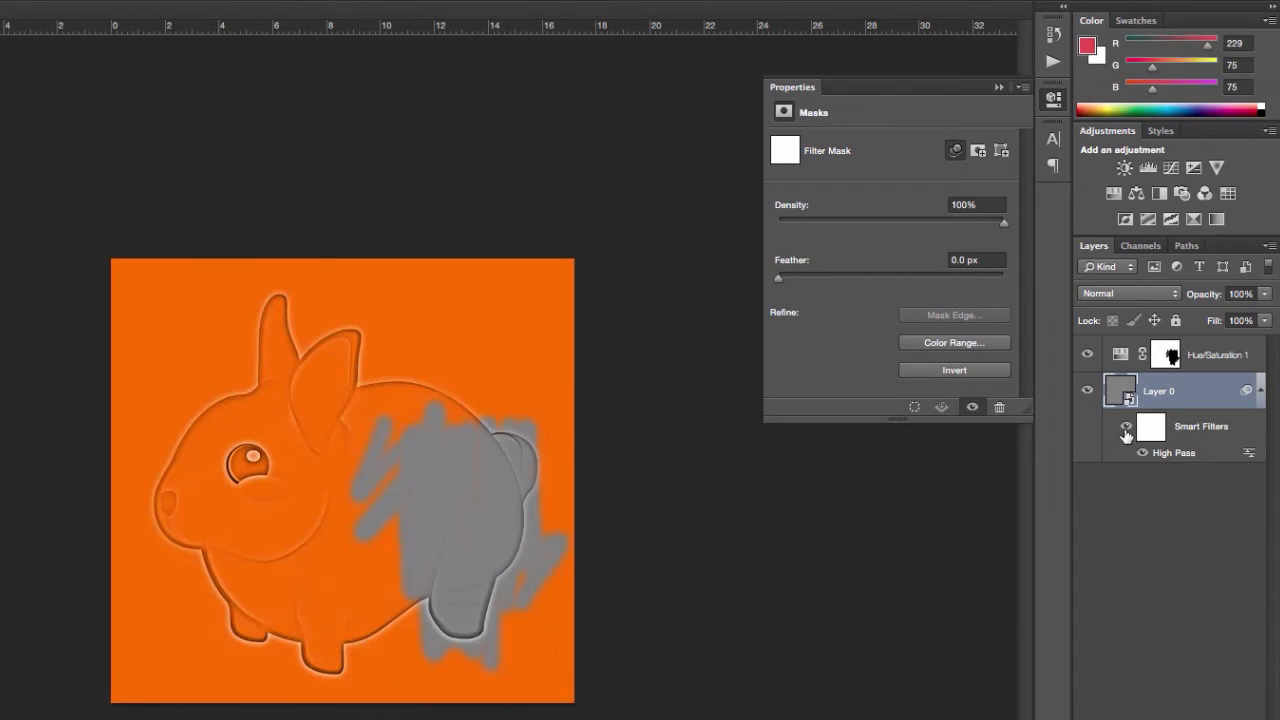
# - Erase the smart filter mask over the bunny's head and body, enlarging the eraser to cover the remaining areas
pyautogui.click(1148, 431)
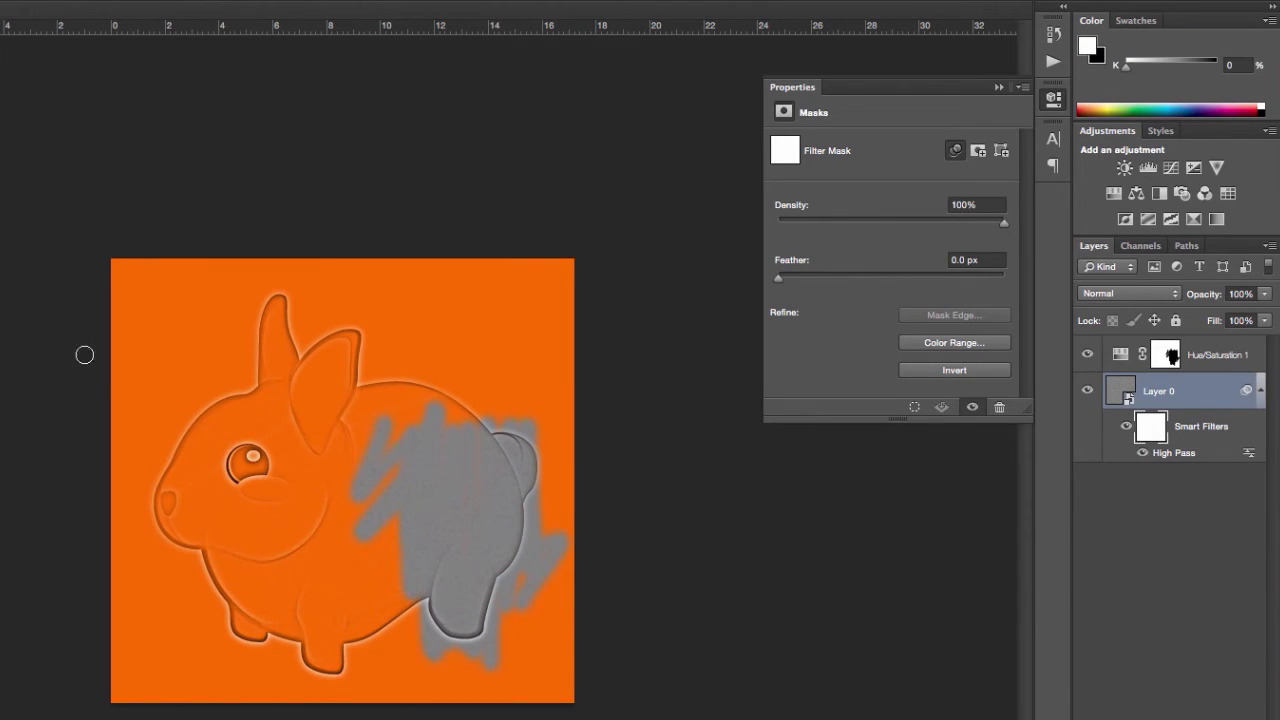
pyautogui.moveTo(203, 391)
pyautogui.mouseDown()
pyautogui.moveTo(234, 503)
pyautogui.moveTo(227, 352)
pyautogui.moveTo(244, 570)
pyautogui.moveTo(233, 322)
pyautogui.moveTo(265, 523)
pyautogui.moveTo(271, 419)
pyautogui.moveTo(282, 416)
pyautogui.moveTo(299, 472)
pyautogui.moveTo(274, 294)
pyautogui.moveTo(314, 521)
pyautogui.moveTo(298, 293)
pyautogui.moveTo(336, 526)
pyautogui.moveTo(342, 374)
pyautogui.moveTo(380, 535)
pyautogui.moveTo(372, 350)
pyautogui.moveTo(406, 541)
pyautogui.moveTo(406, 380)
pyautogui.moveTo(436, 409)
pyautogui.moveTo(450, 467)
pyautogui.mouseUp()
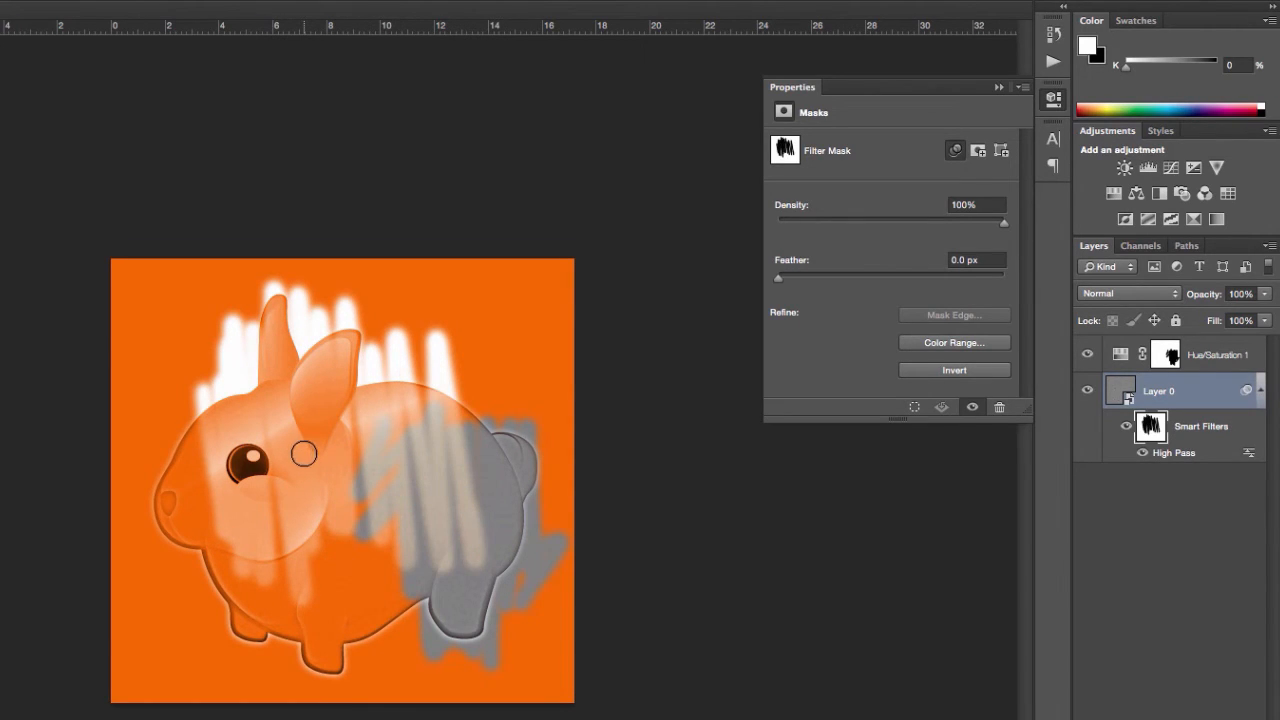
pyautogui.press(']')
pyautogui.press(']')
pyautogui.press(']')
pyautogui.press(']')
pyautogui.press(']')
pyautogui.moveTo(202, 416)
pyautogui.mouseDown()
pyautogui.moveTo(383, 391)
pyautogui.moveTo(286, 430)
pyautogui.moveTo(422, 424)
pyautogui.moveTo(418, 440)
pyautogui.moveTo(261, 498)
pyautogui.moveTo(526, 458)
pyautogui.moveTo(321, 540)
pyautogui.moveTo(498, 521)
pyautogui.moveTo(196, 572)
pyautogui.moveTo(470, 555)
pyautogui.mouseUp()
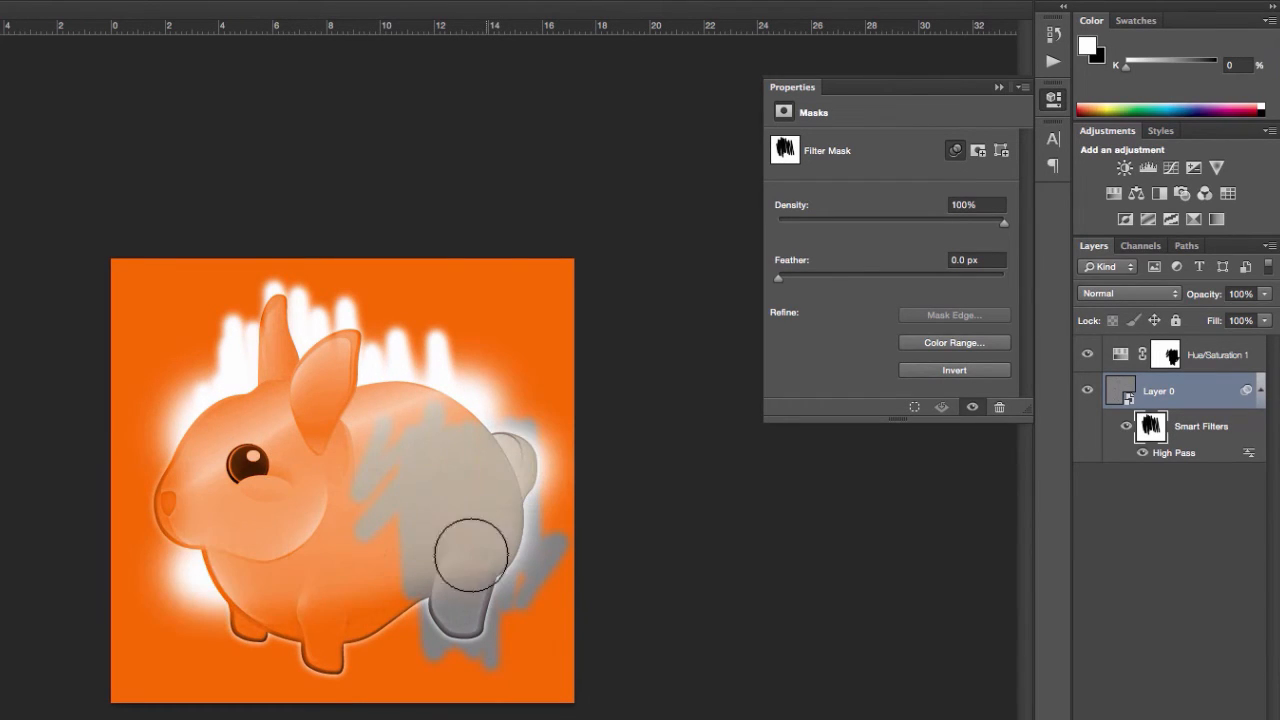
# - Set the High Pass smart filter's blending mode to Overlay after trying Multiply
pyautogui.click(1170, 456)
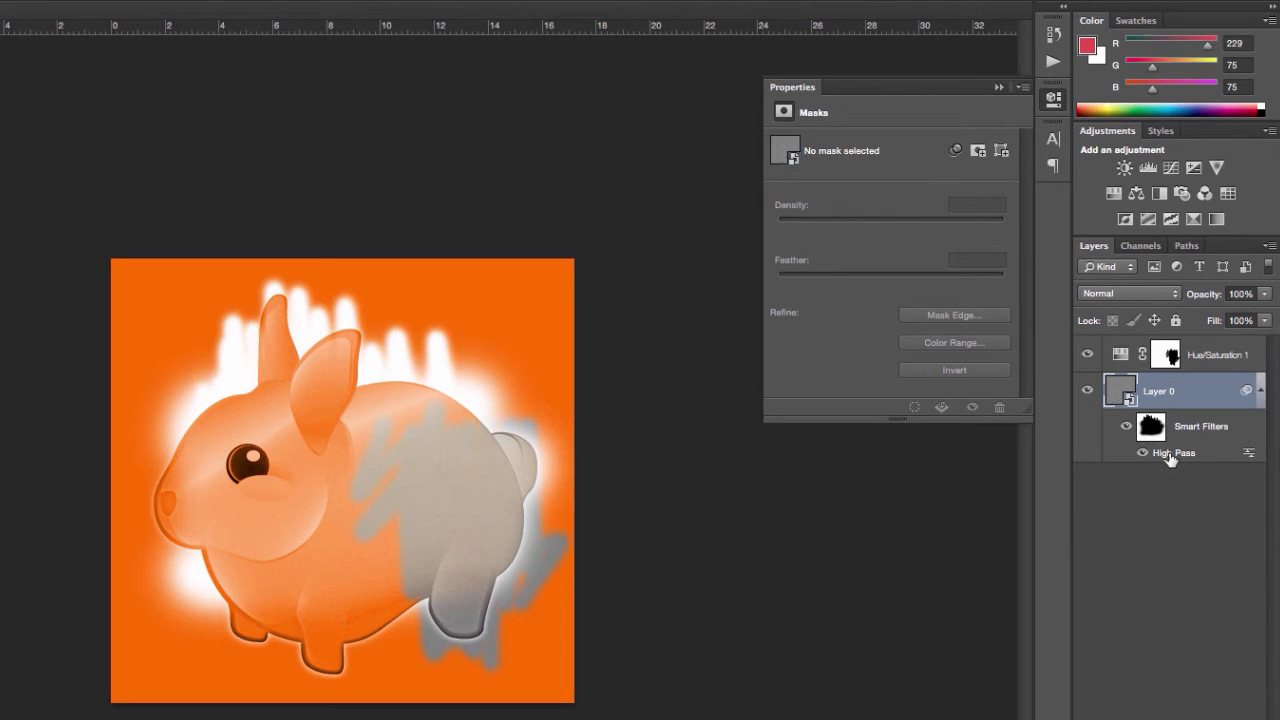
pyautogui.doubleClick(1249, 455)
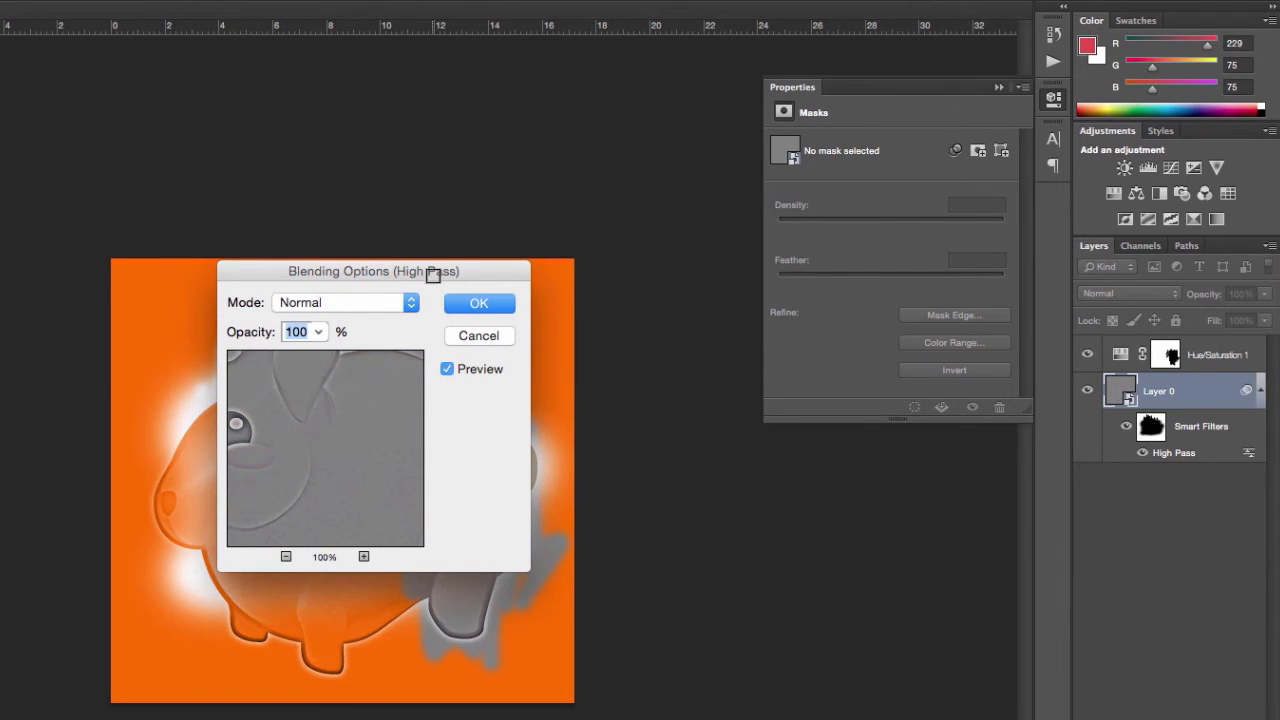
pyautogui.moveTo(433, 275); pyautogui.dragTo(632, 146)
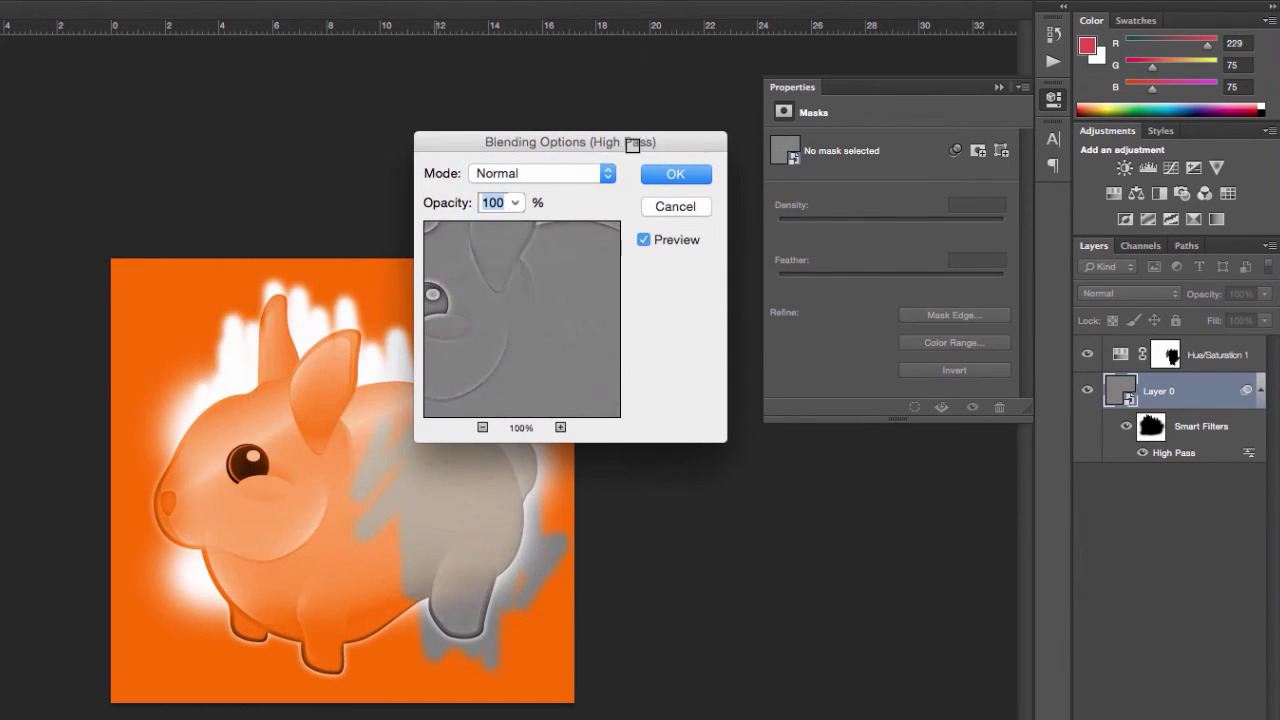
pyautogui.click(516, 203)
pyautogui.click(580, 176)
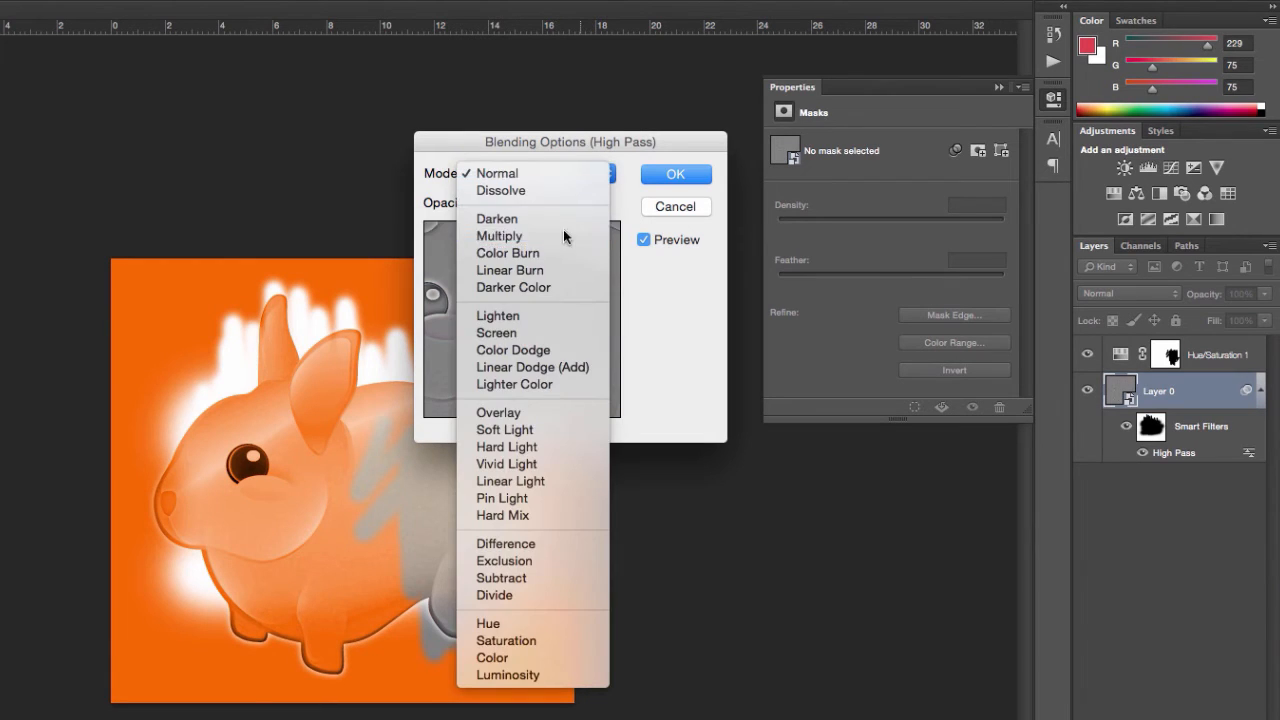
pyautogui.click(560, 236)
pyautogui.click(550, 176)
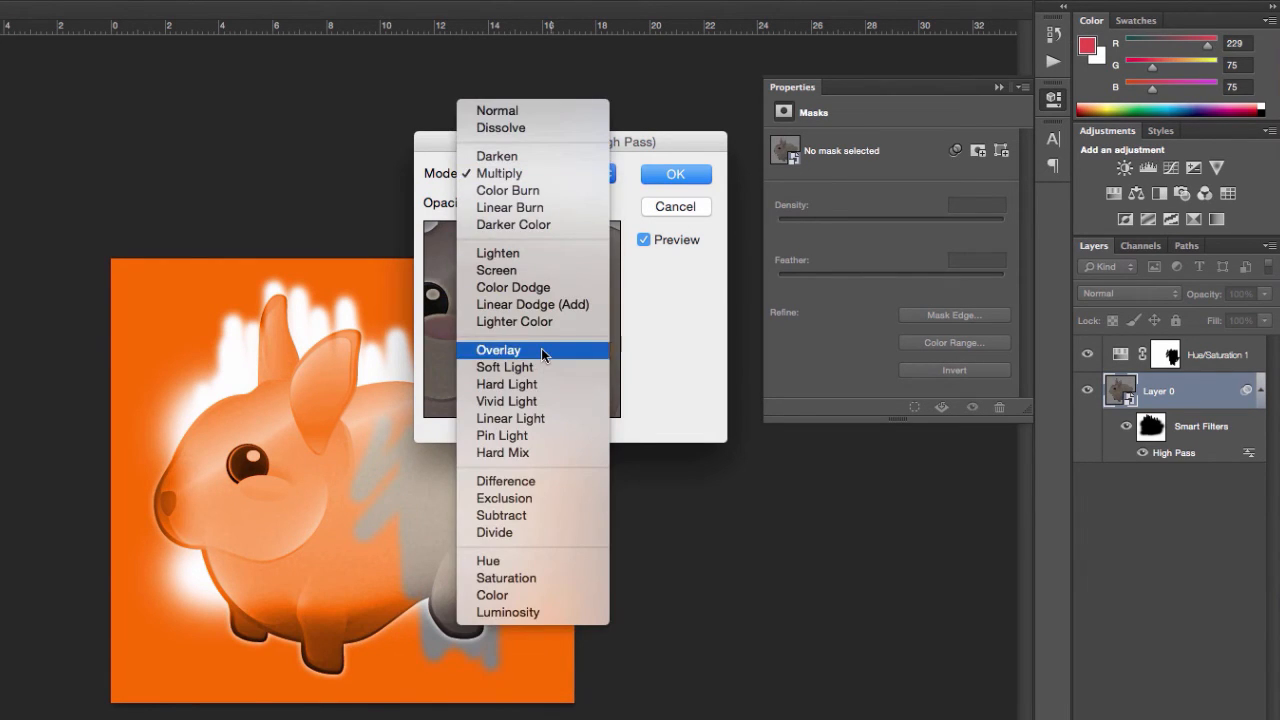
pyautogui.click(541, 349)
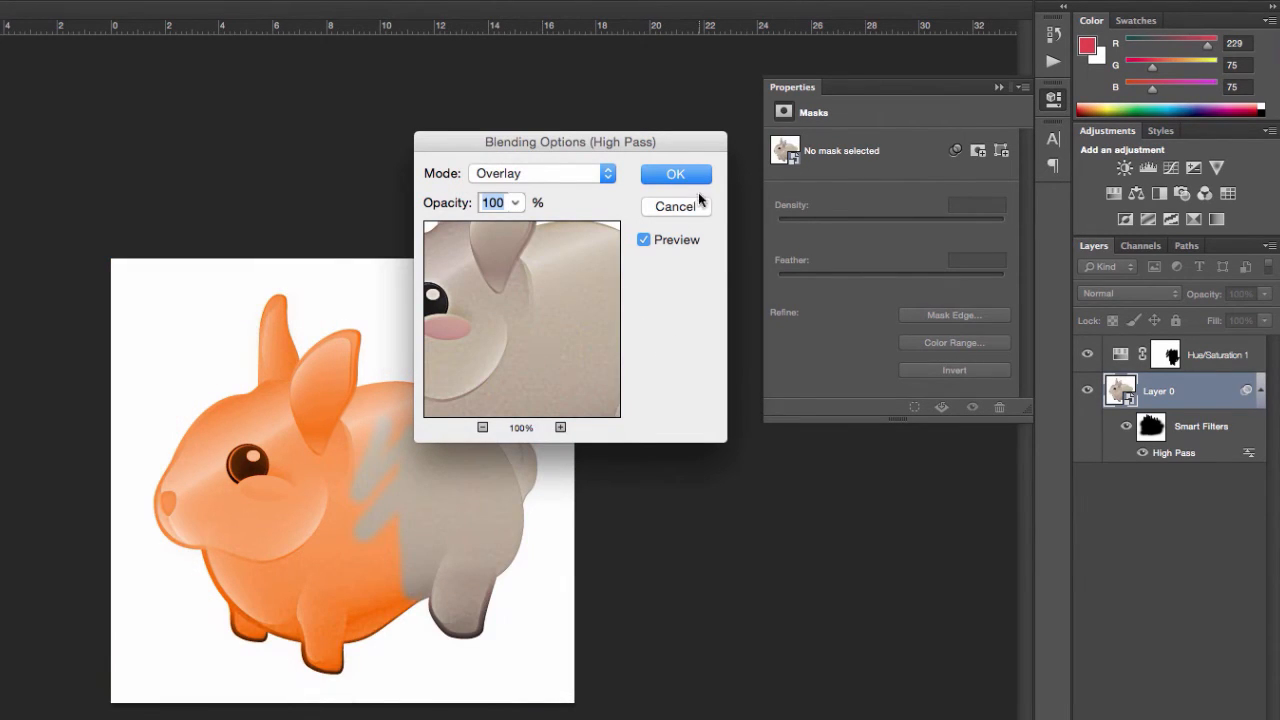
pyautogui.click(676, 175)
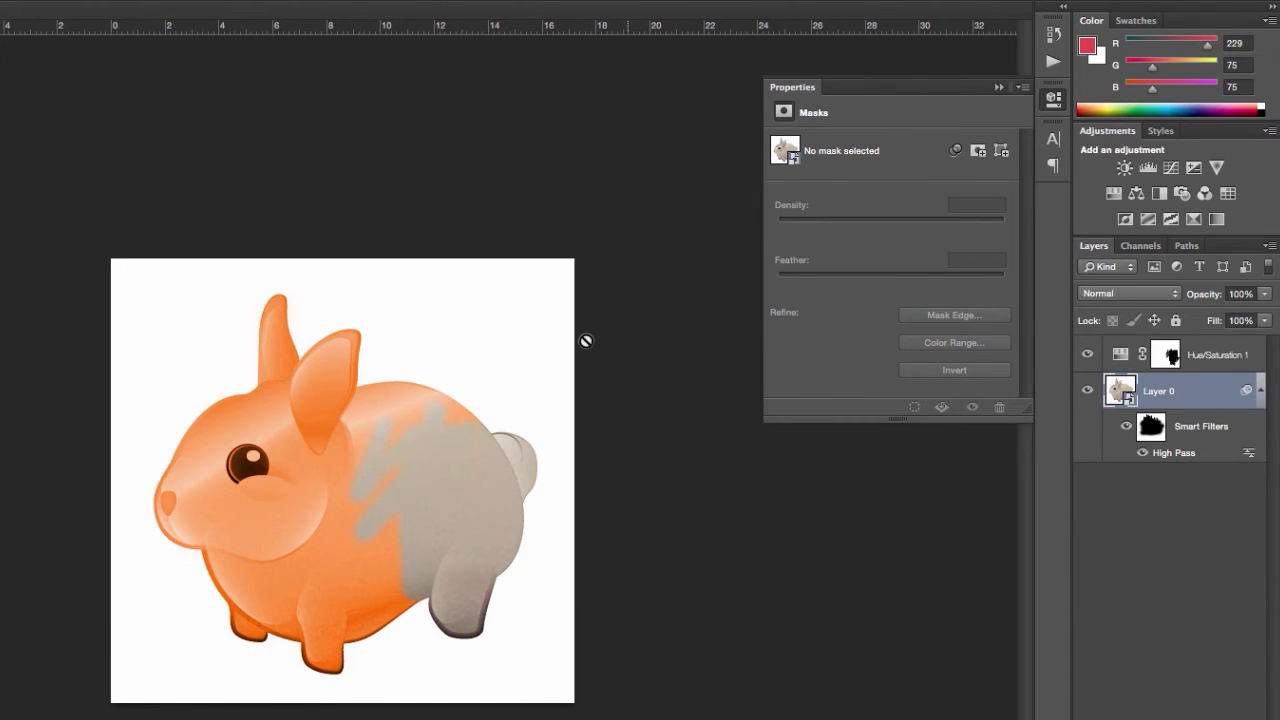
# - Paint white on the smart filter mask over the bunny's face to restore the High Pass effect there
pyautogui.click(1155, 432)
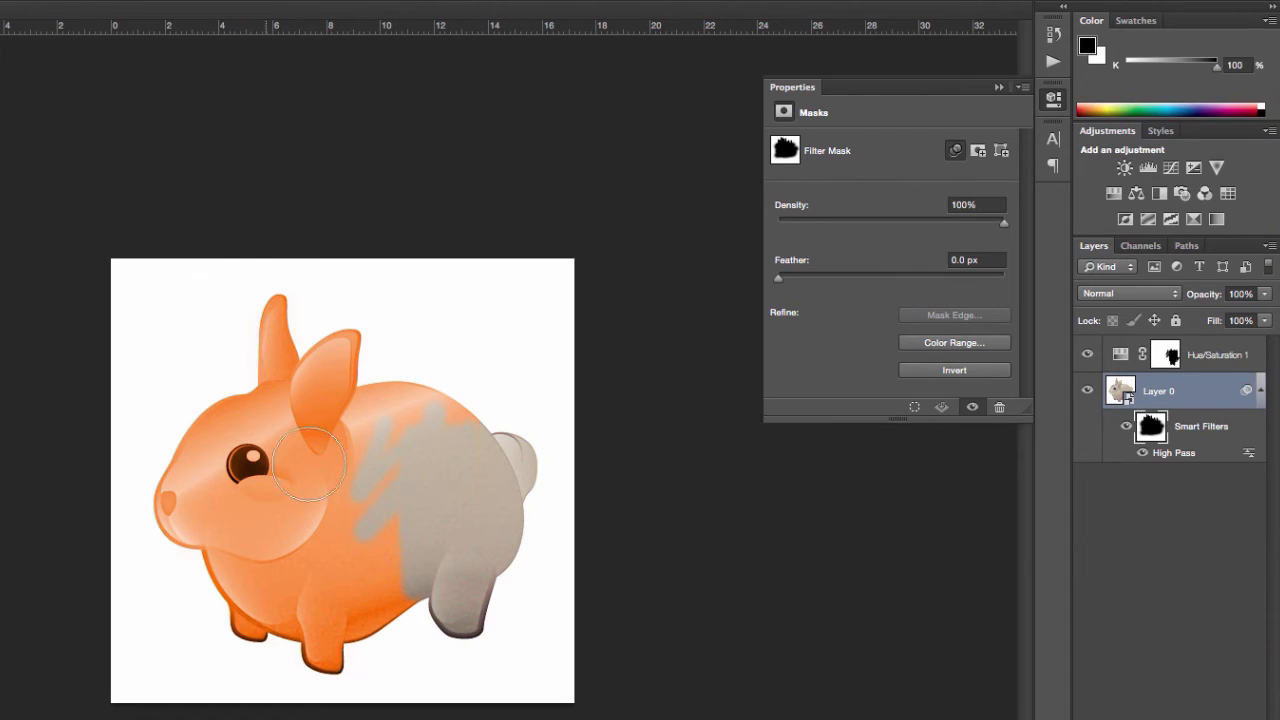
pyautogui.moveTo(310, 462)
pyautogui.mouseDown()
pyautogui.moveTo(254, 435)
pyautogui.moveTo(235, 496)
pyautogui.moveTo(181, 460)
pyautogui.moveTo(250, 428)
pyautogui.moveTo(254, 460)
pyautogui.mouseUp()
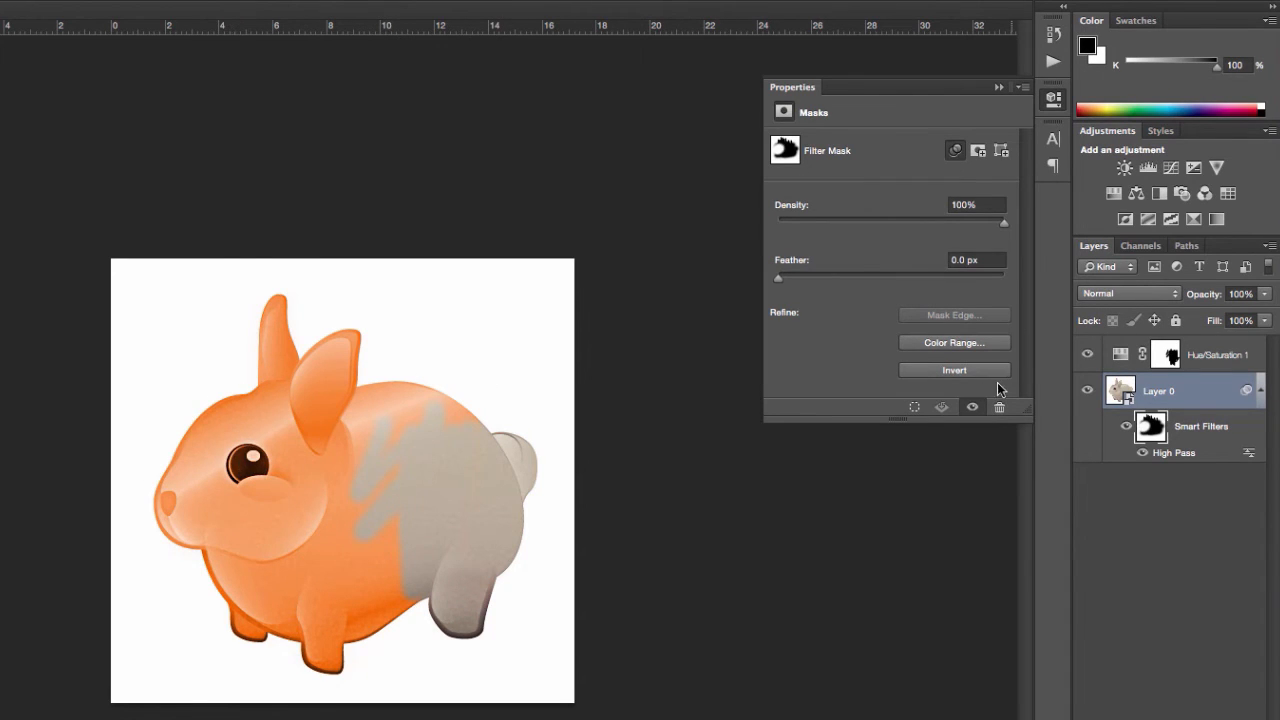
# - Edit the High Pass smart filter on Layer 0 and raise its radius to 70.7 pixels
pyautogui.click(1219, 433)
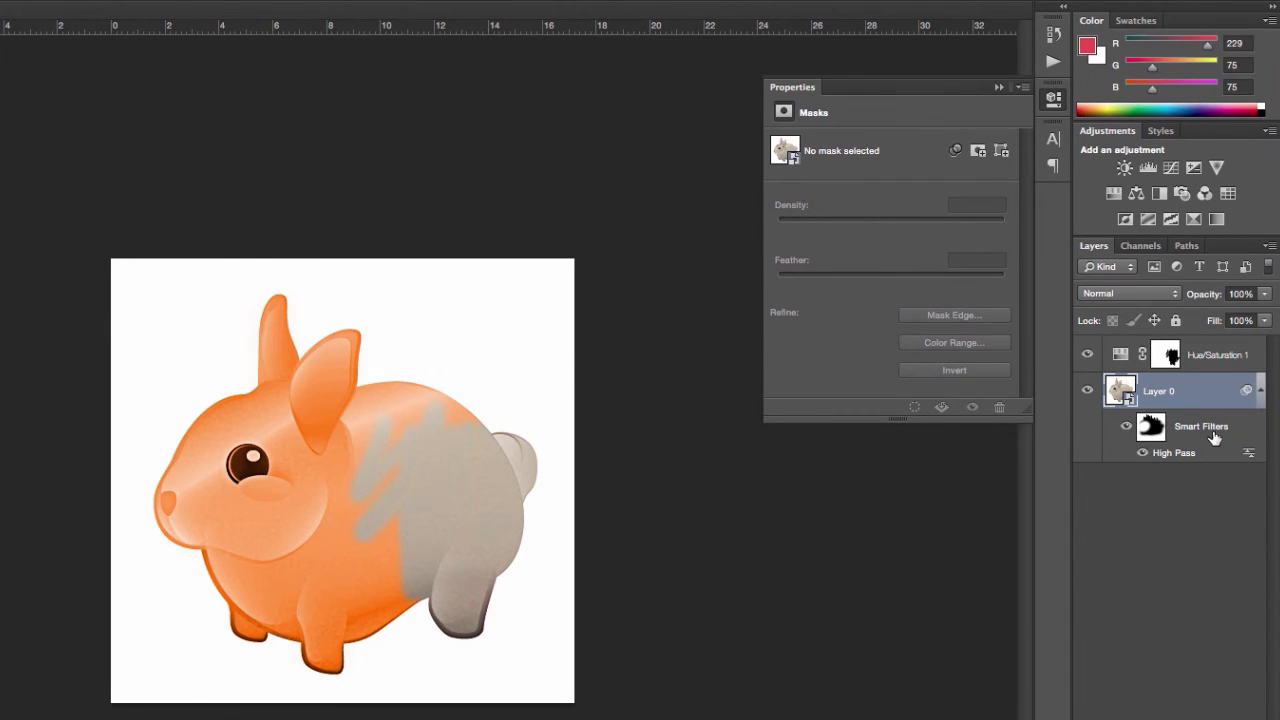
pyautogui.doubleClick(1170, 455)
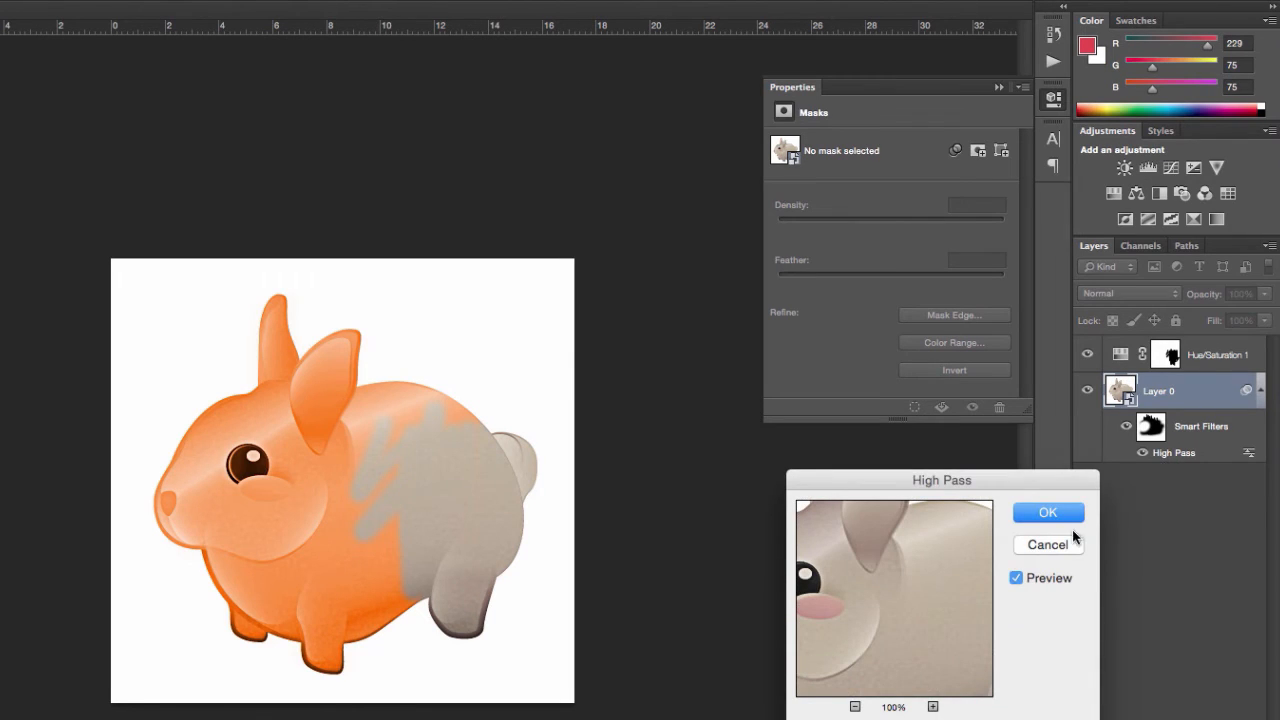
pyautogui.moveTo(994, 480); pyautogui.dragTo(714, 348)
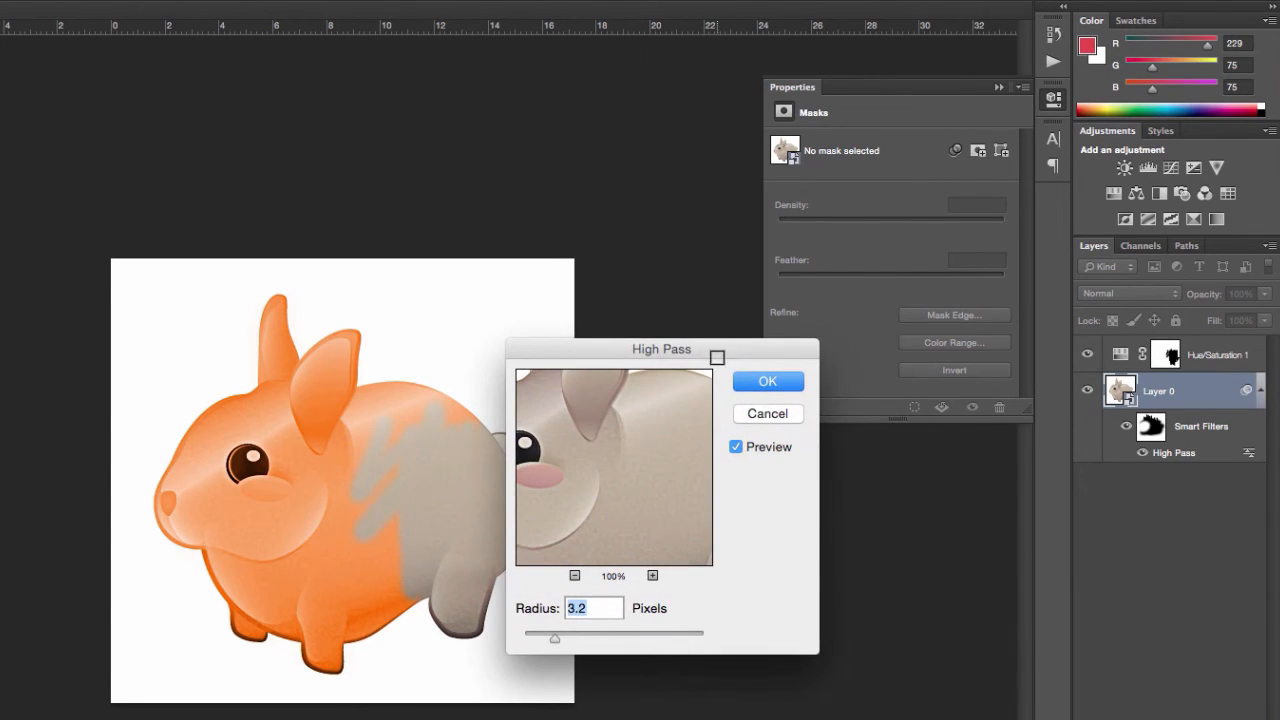
pyautogui.moveTo(594, 636); pyautogui.dragTo(629, 638)
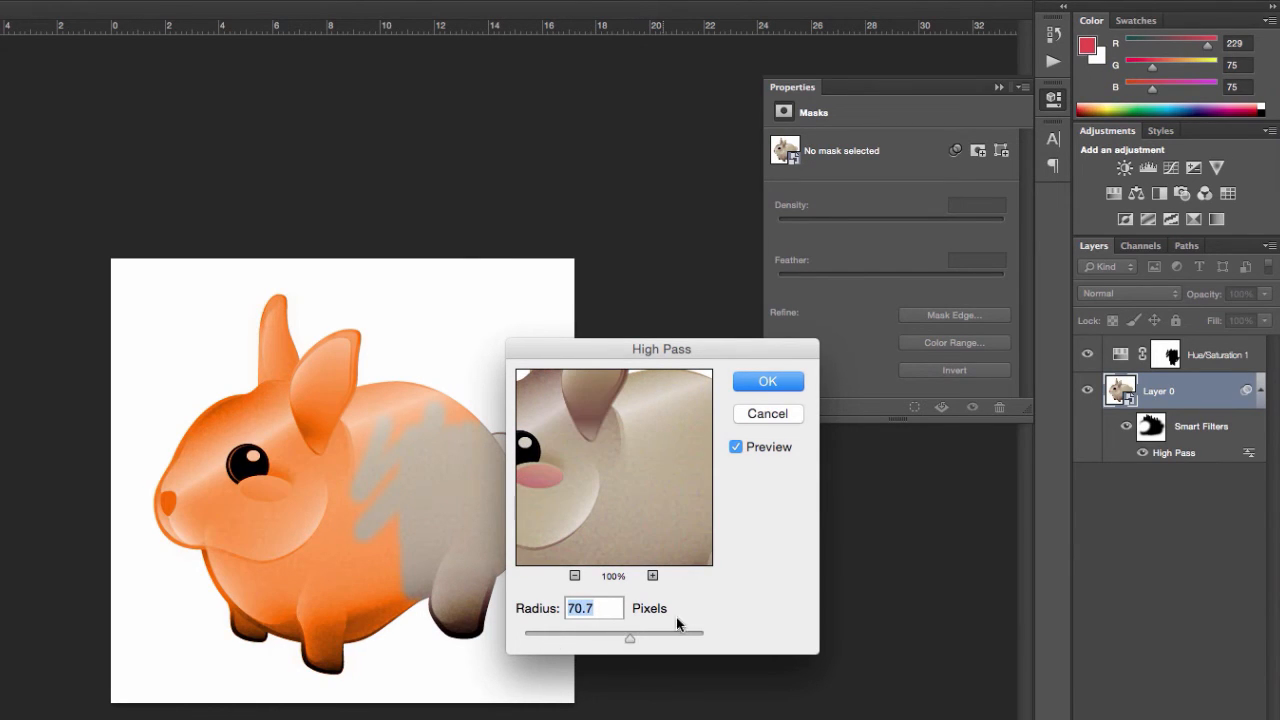
pyautogui.click(757, 383)
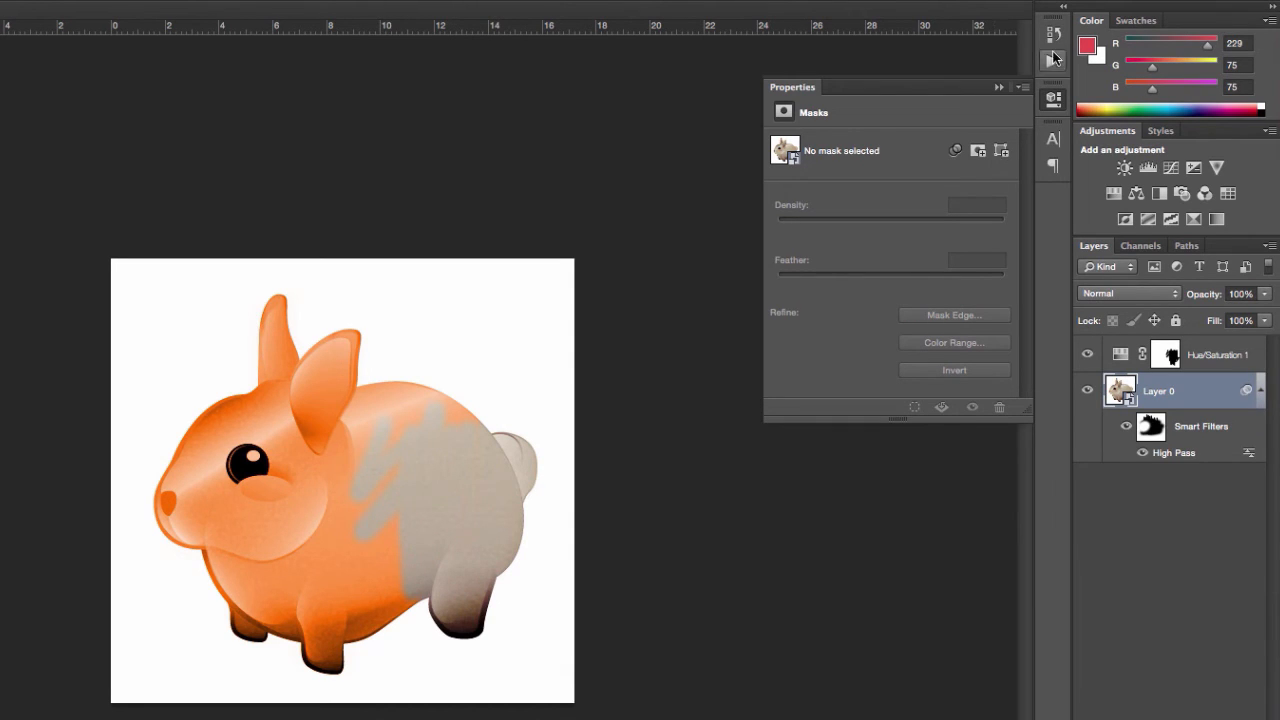
# - Revert the image to its original opening snapshot in the History
pyautogui.click(1053, 34)
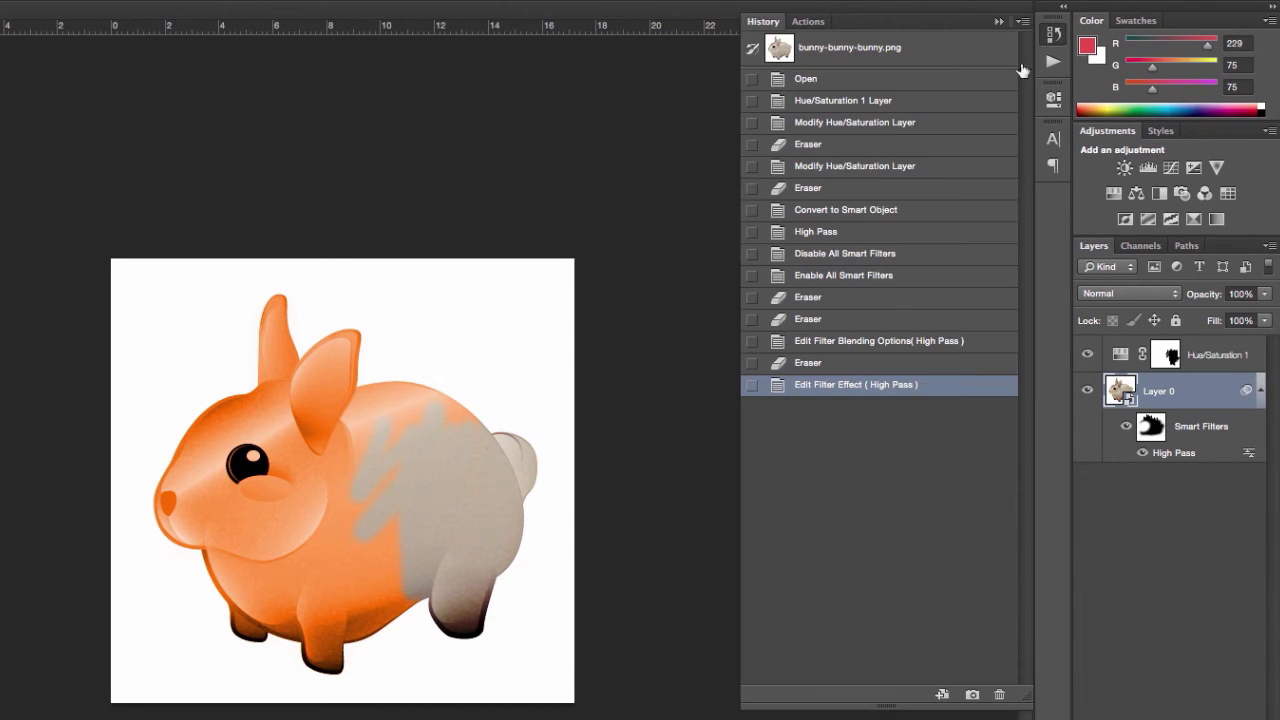
pyautogui.click(884, 64)
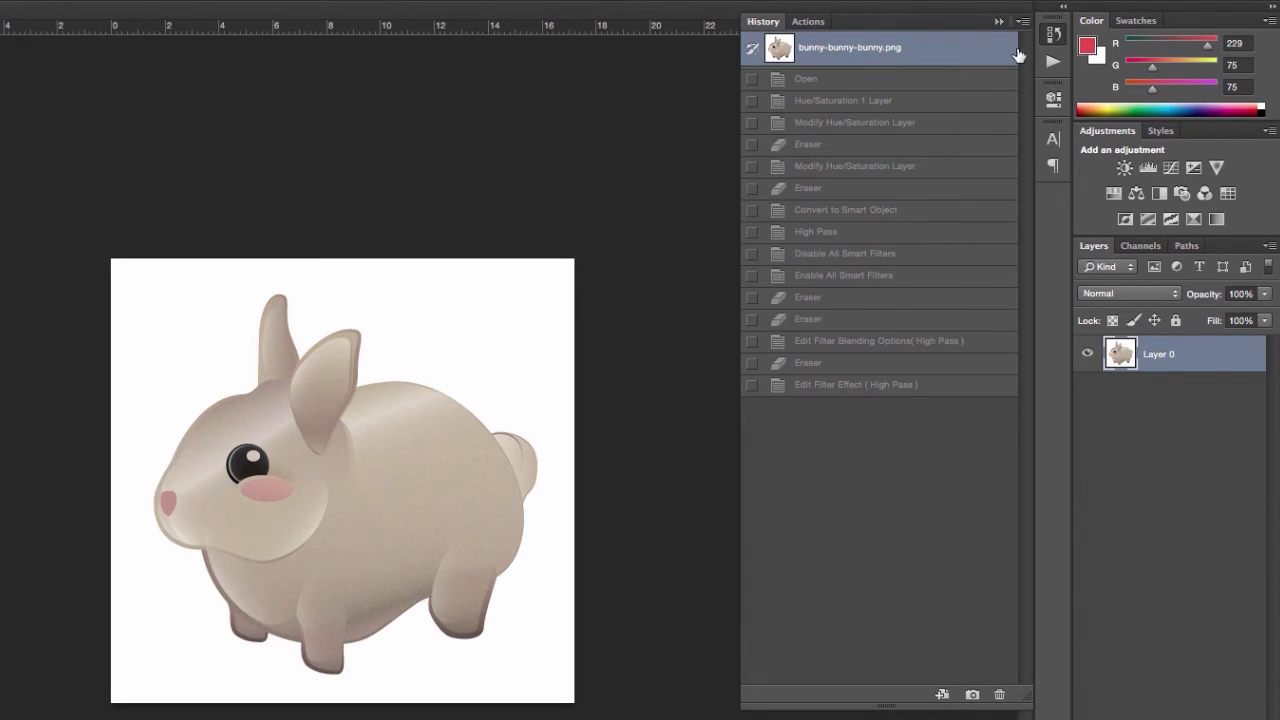
pyautogui.click(1056, 40)
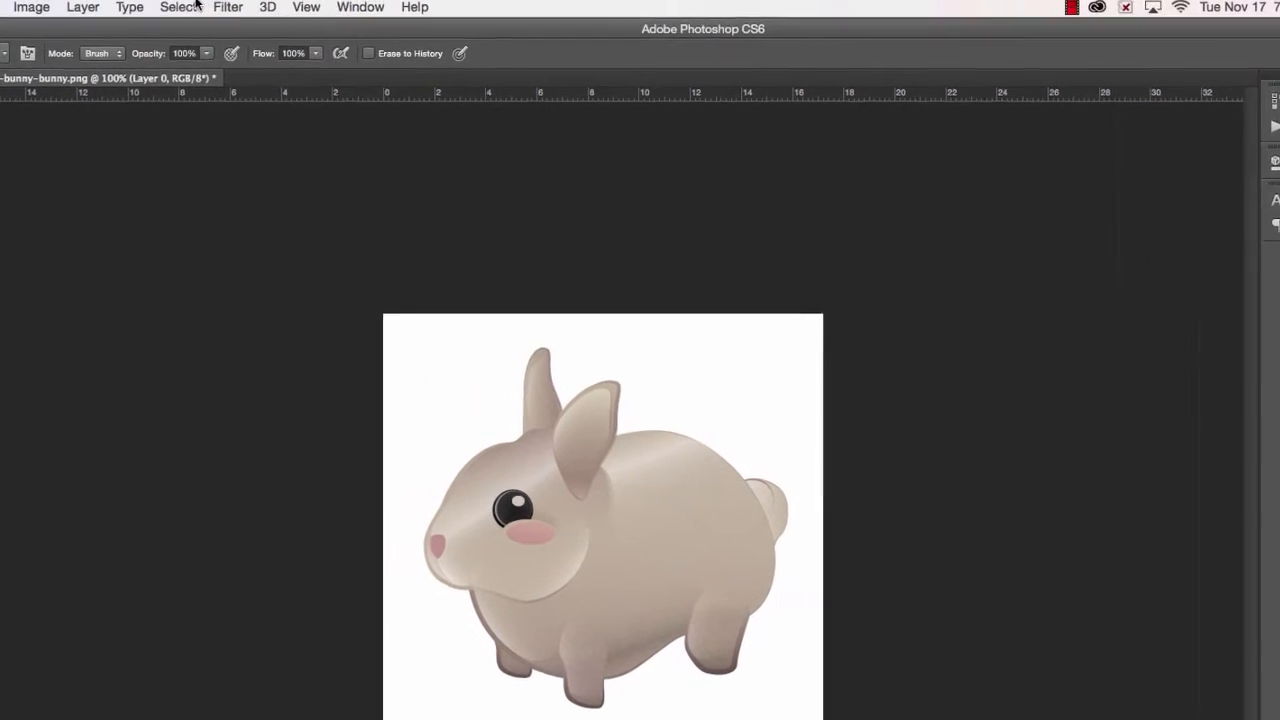
# - Apply a destructive Brightness/Contrast adjustment to Layer 0 with brightness 41
pyautogui.click(42, 9)
pyautogui.moveTo(70, 72)
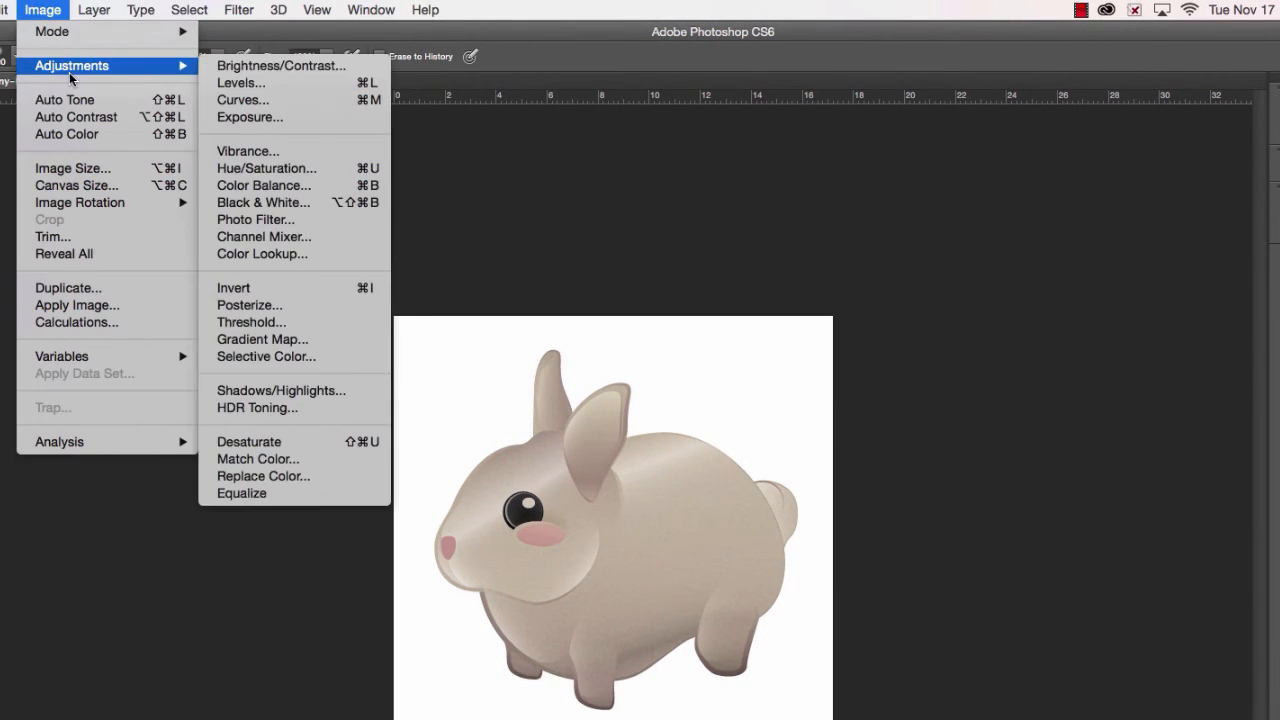
pyautogui.click(267, 66)
pyautogui.click(788, 405)
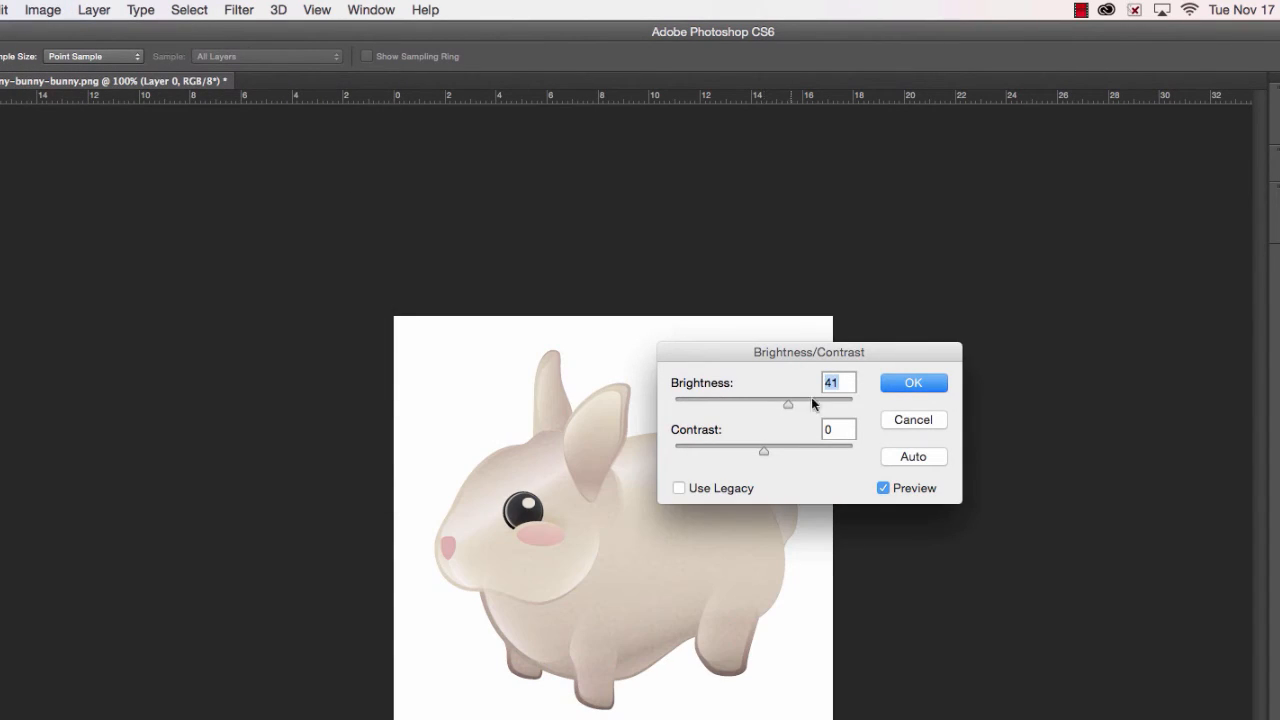
pyautogui.click(913, 383)
# - Darken the bunny directly with a second Brightness/Contrast adjustment, setting brightness to -53
pyautogui.press('e')
pyautogui.press('super+equal')
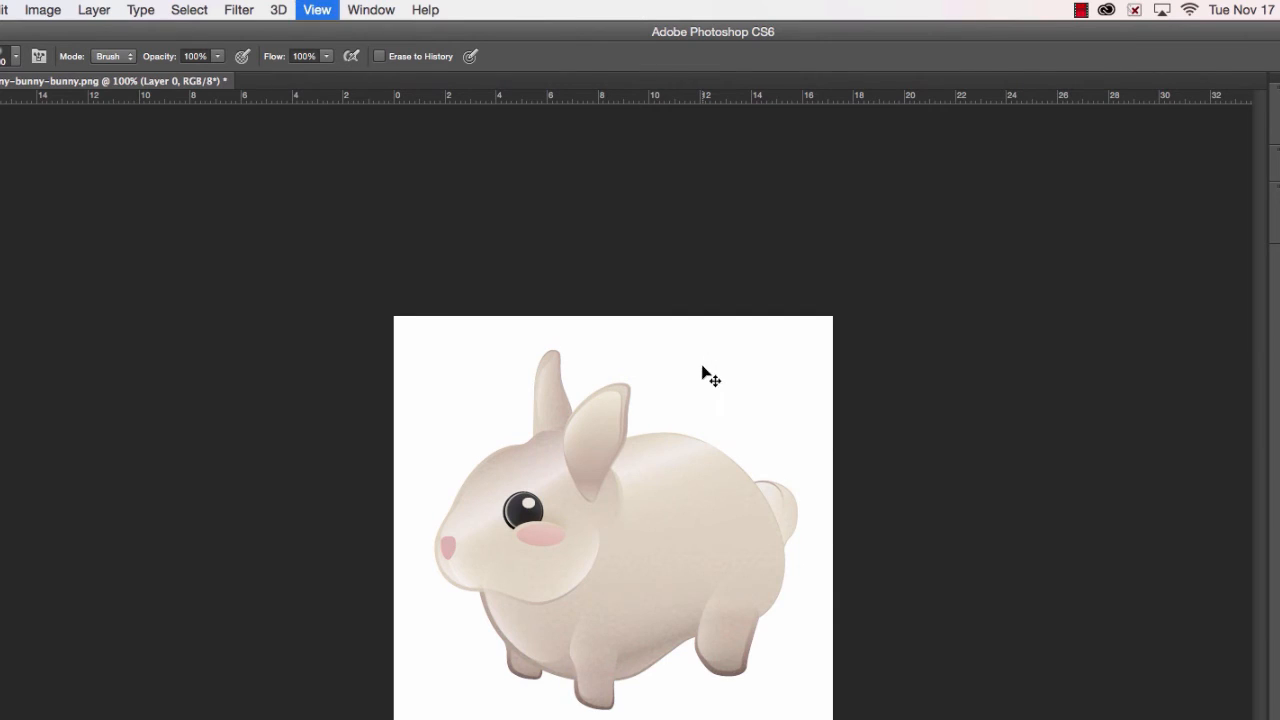
pyautogui.click(141, 9)
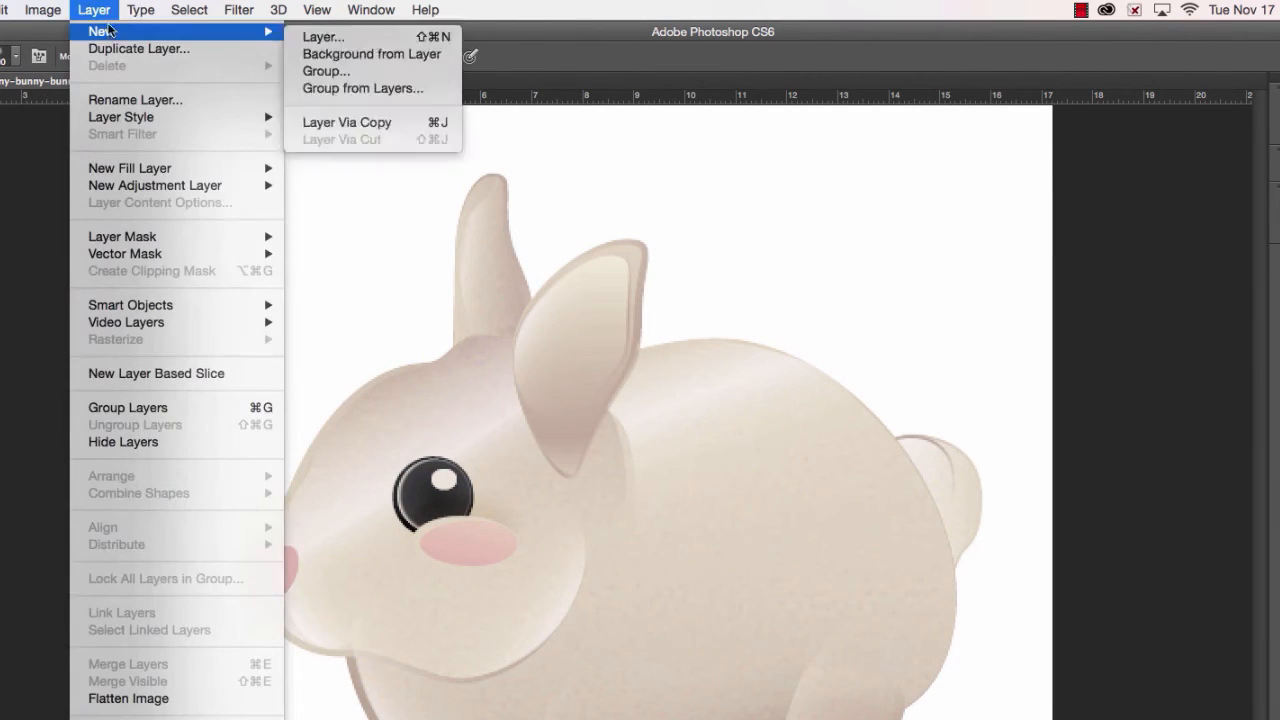
pyautogui.moveTo(80, 65)
pyautogui.click(261, 68)
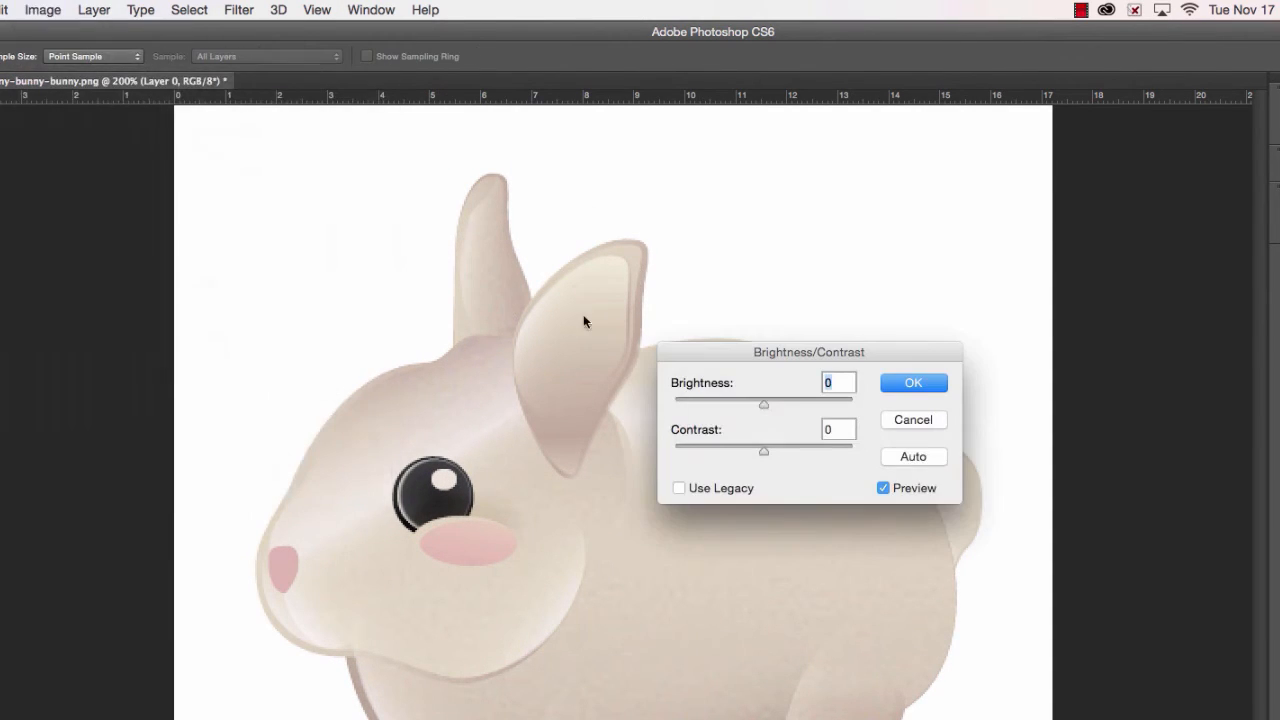
pyautogui.moveTo(731, 401); pyautogui.dragTo(714, 402)
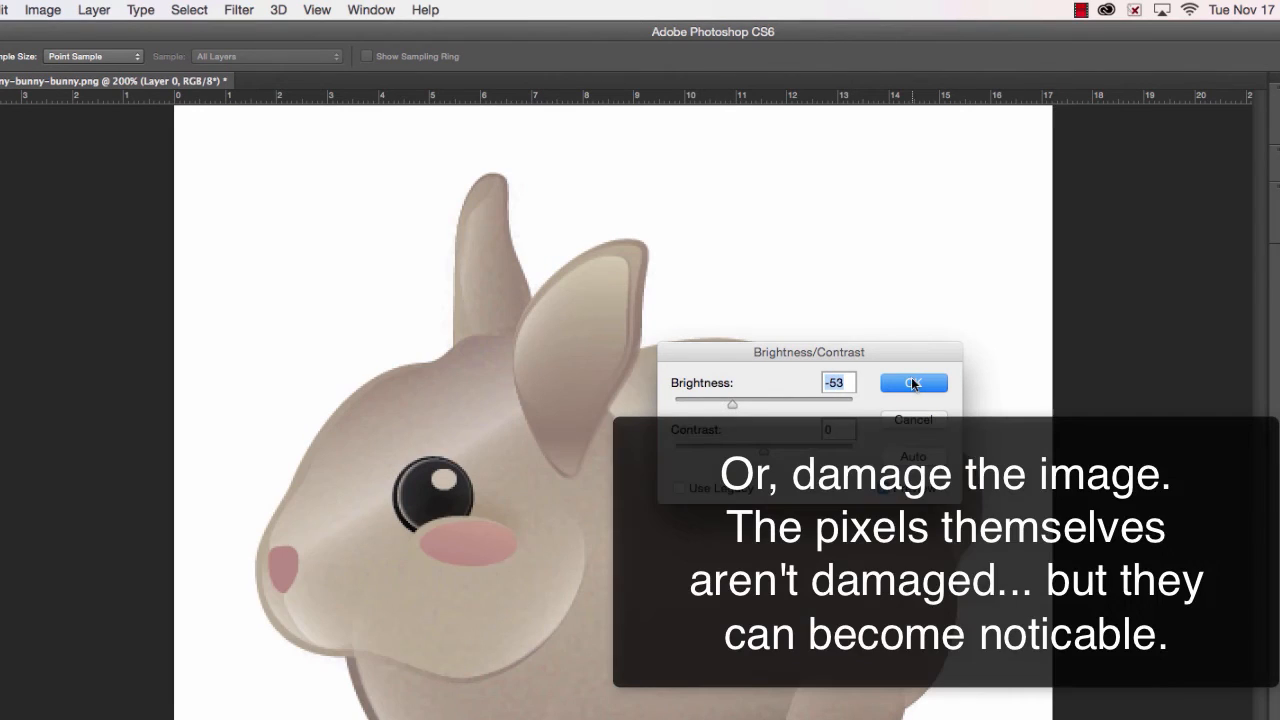
pyautogui.click(913, 383)
# - Brighten the bunny with a two-point RGB Curves adjustment, placing the lower point at input 49, output 69
pyautogui.click(66, 8)
pyautogui.moveTo(114, 65)
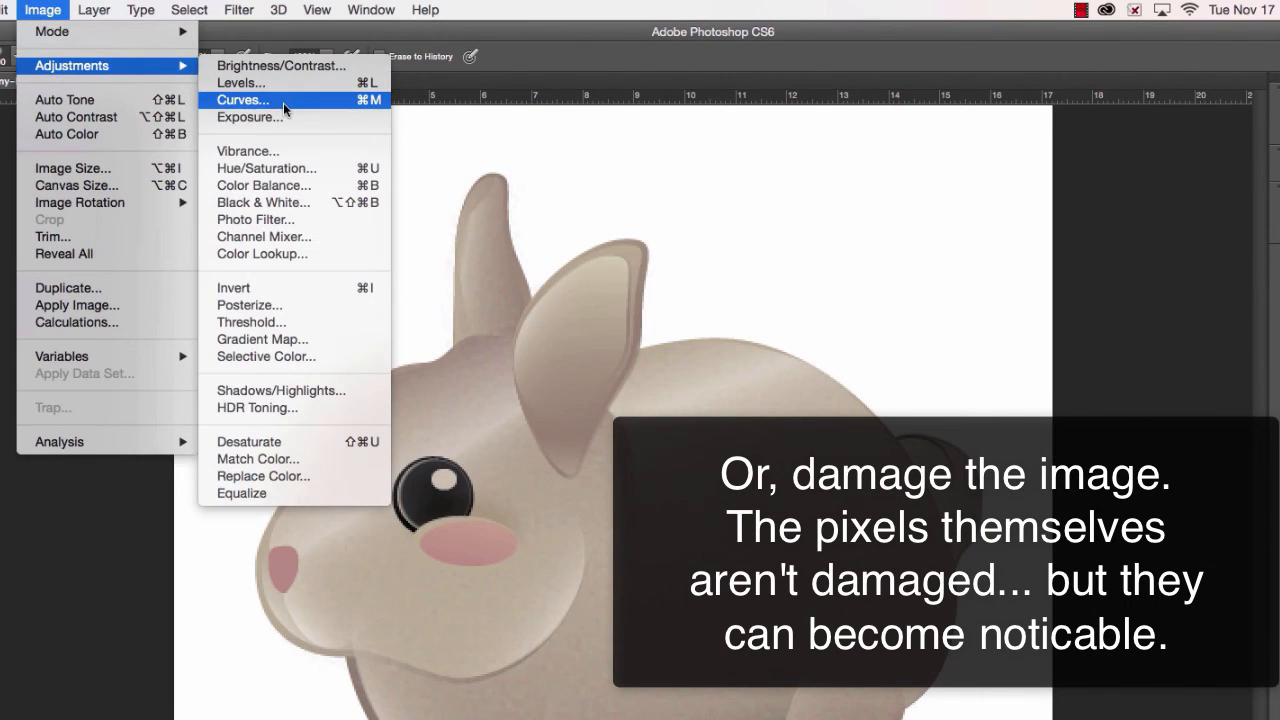
pyautogui.click(244, 100)
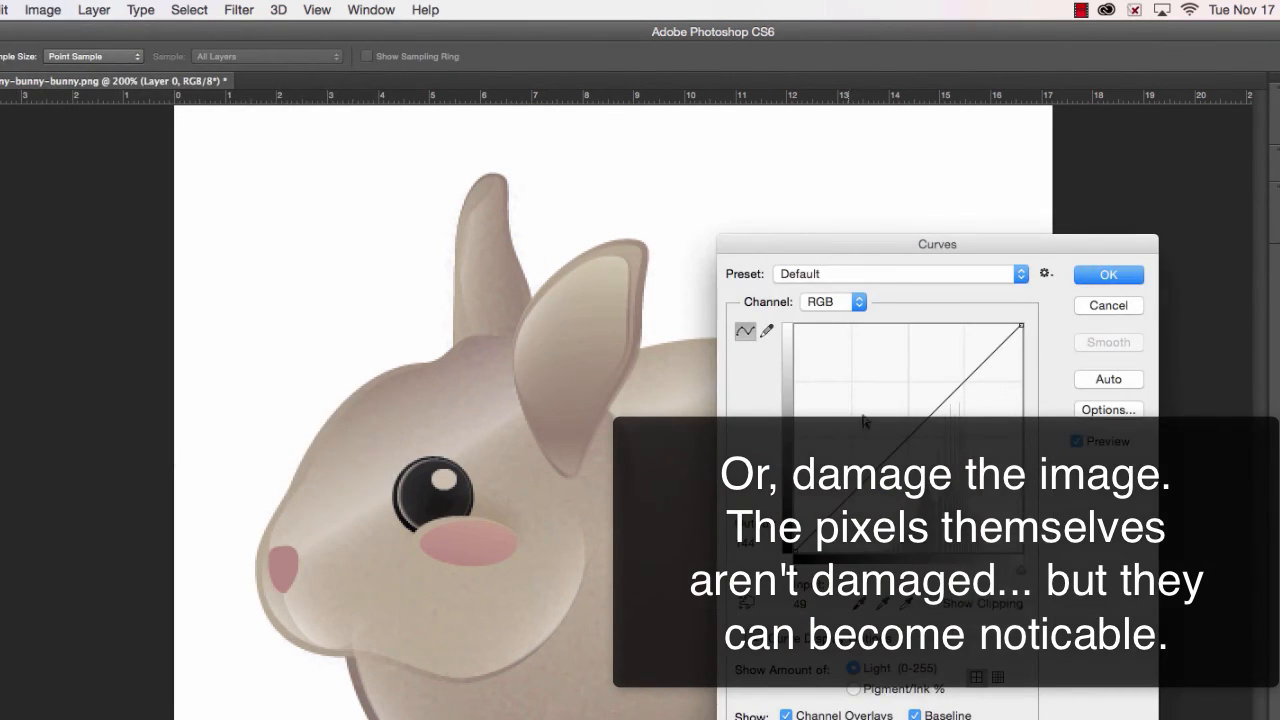
pyautogui.moveTo(901, 442); pyautogui.dragTo(861, 494)
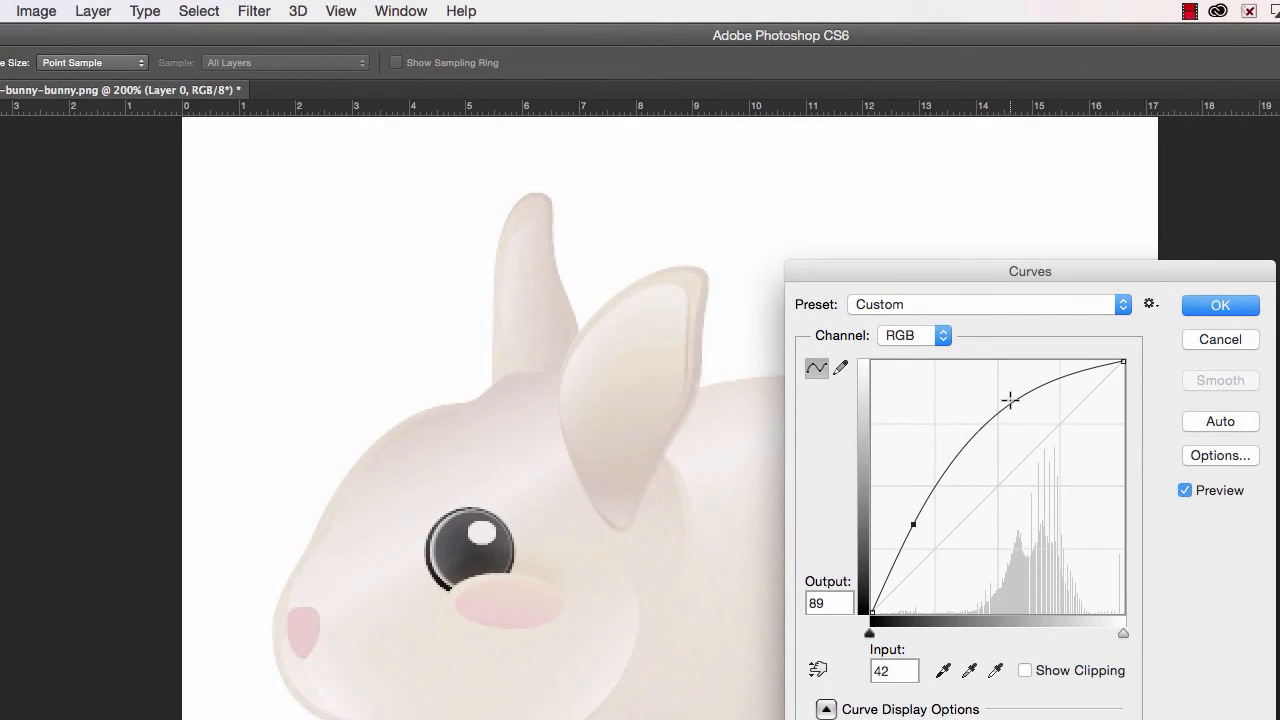
pyautogui.moveTo(952, 375); pyautogui.dragTo(957, 404)
pyautogui.moveTo(913, 524); pyautogui.dragTo(917, 543)
pyautogui.click(1200, 306)
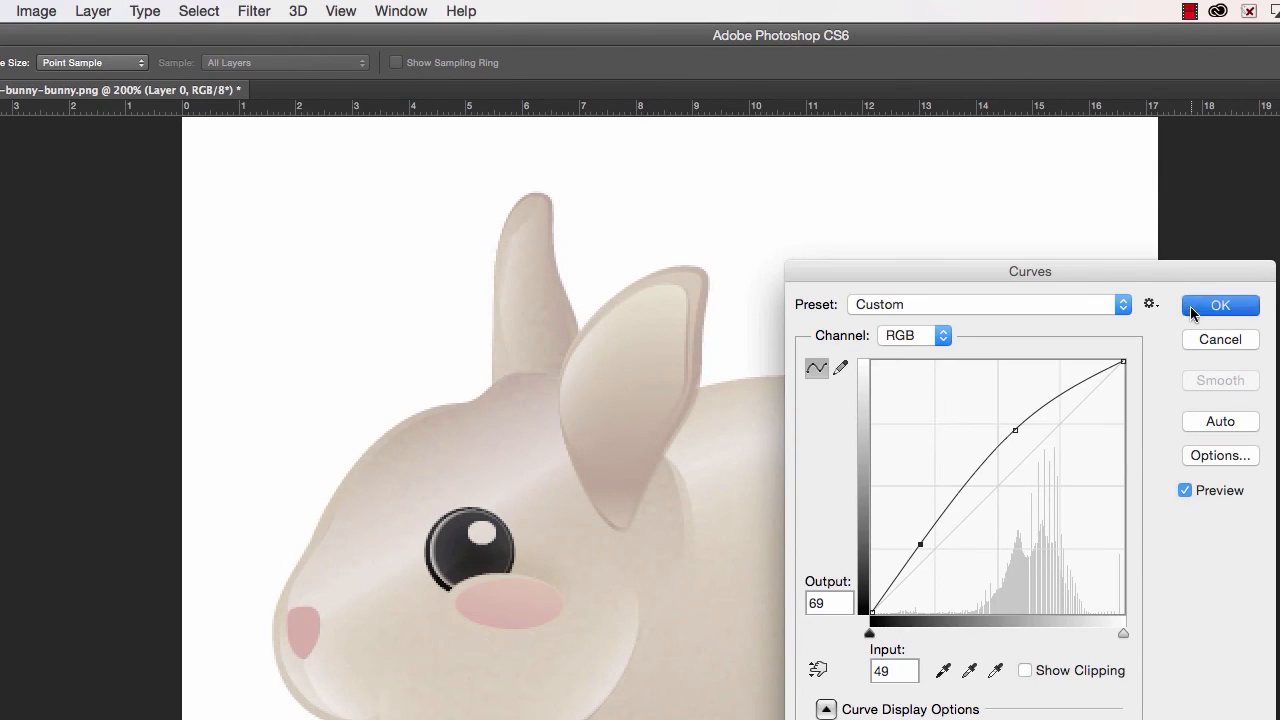
# - Apply a Brightness/Contrast adjustment that sets contrast to -24 and leaves brightness at 0
pyautogui.click(36, 11)
pyautogui.moveTo(55, 80)
pyautogui.click(318, 76)
pyautogui.moveTo(837, 502); pyautogui.dragTo(791, 502)
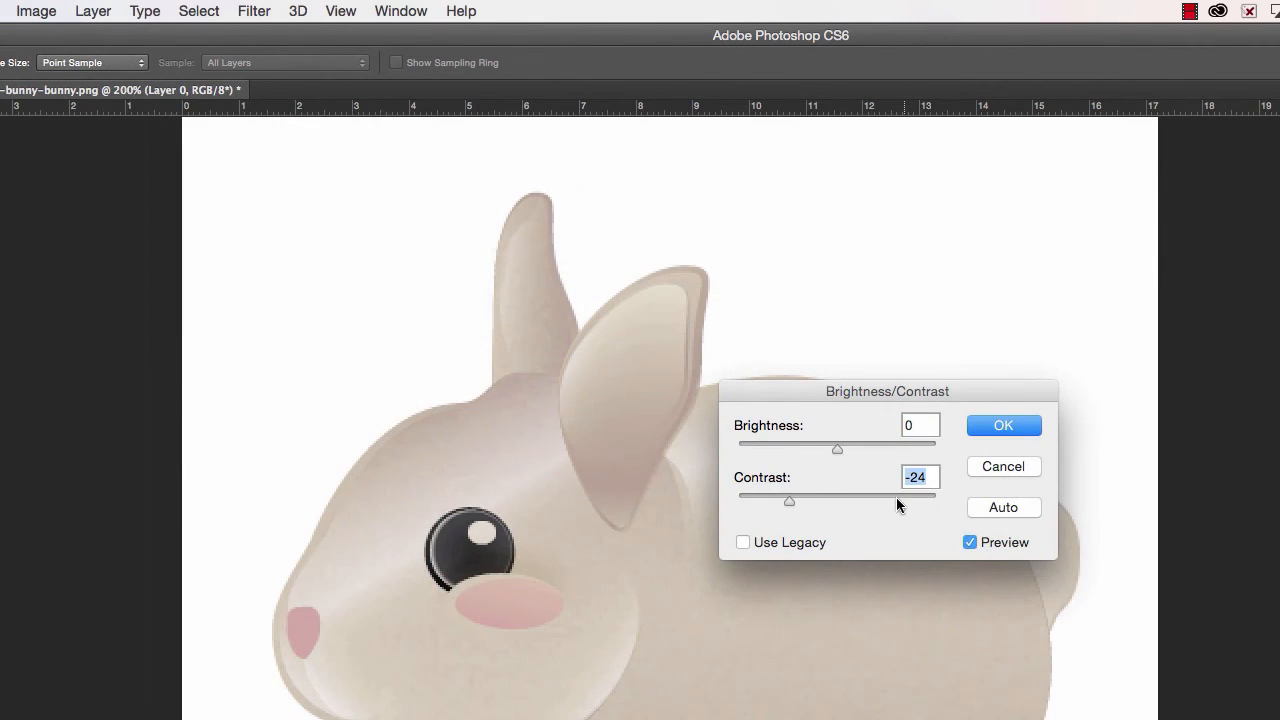
pyautogui.click(1000, 428)
# - Apply another Brightness/Contrast adjustment, raising the contrast and lowering the brightness
pyautogui.click(54, 8)
pyautogui.moveTo(61, 78)
pyautogui.click(290, 73)
pyautogui.moveTo(894, 500); pyautogui.dragTo(911, 500)
pyautogui.moveTo(774, 452); pyautogui.dragTo(818, 452)
pyautogui.click(1025, 428)
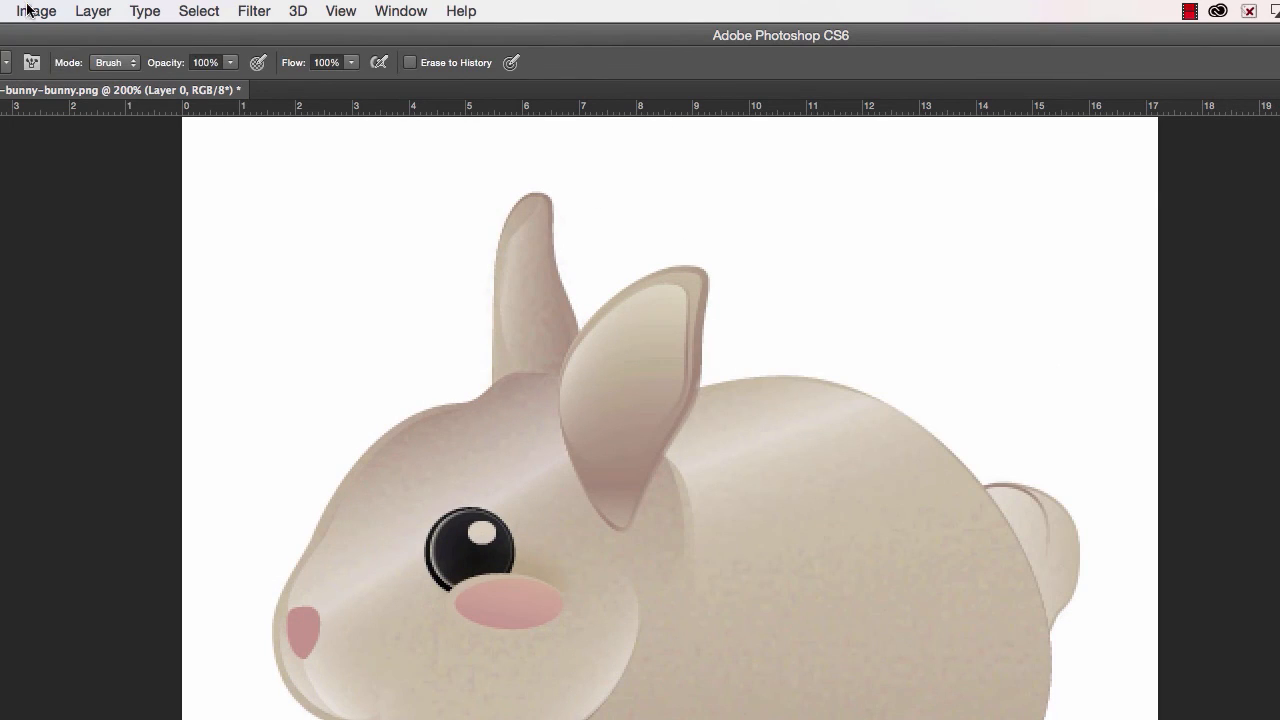
# - Apply a Vibrance adjustment to the bunny, increasing vibrance and slightly reducing saturation
pyautogui.click(36, 11)
pyautogui.moveTo(60, 75)
pyautogui.click(280, 163)
pyautogui.moveTo(651, 517); pyautogui.dragTo(702, 519)
pyautogui.moveTo(651, 576); pyautogui.dragTo(624, 571)
pyautogui.moveTo(702, 516); pyautogui.dragTo(729, 514)
pyautogui.click(818, 486)
# - Shift the bunny's midtones toward a warmer tint with a Color Balance adjustment
pyautogui.click(38, 10)
pyautogui.moveTo(105, 80)
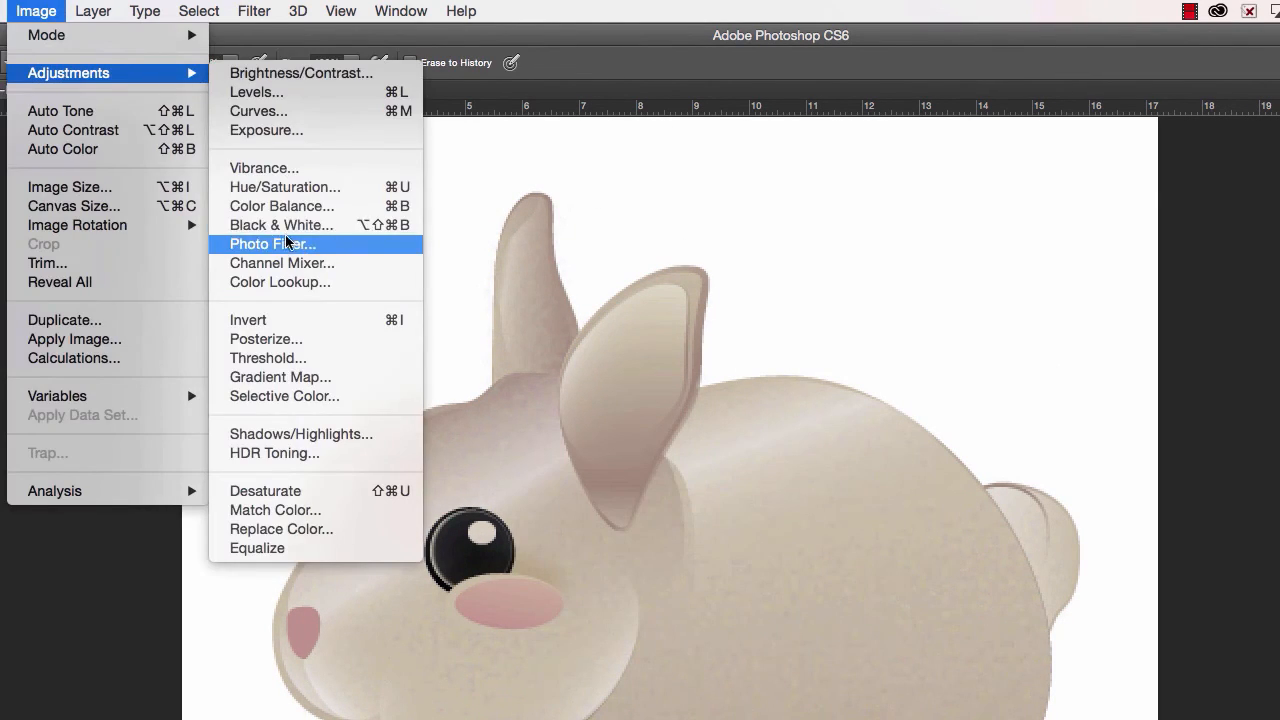
pyautogui.click(282, 206)
pyautogui.moveTo(696, 483); pyautogui.dragTo(682, 488)
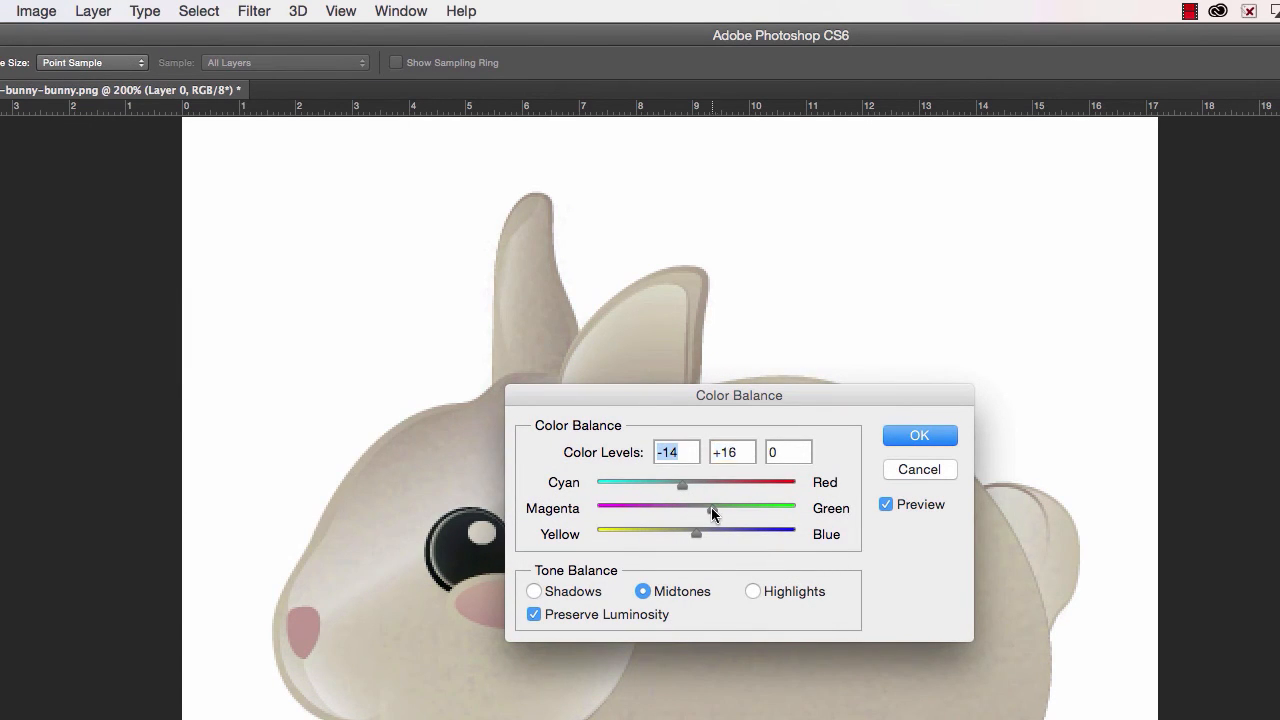
pyautogui.click(918, 436)
# - Apply a Hue/Saturation adjustment with a slight positive hue shift and lower saturation, after briefly trying Colorize
pyautogui.click(36, 11)
pyautogui.moveTo(60, 75)
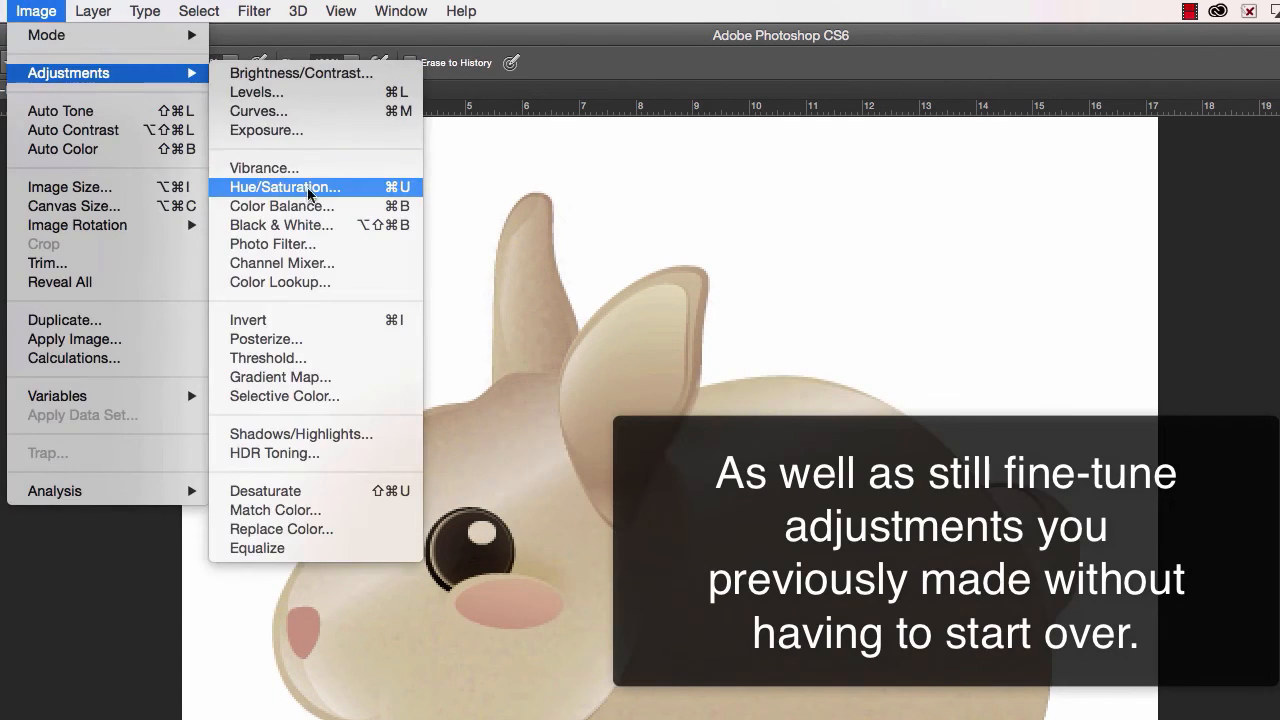
pyautogui.click(282, 183)
pyautogui.moveTo(982, 441)
pyautogui.mouseDown()
pyautogui.moveTo(971, 442)
pyautogui.moveTo(986, 442)
pyautogui.mouseUp()
pyautogui.click(1165, 565)
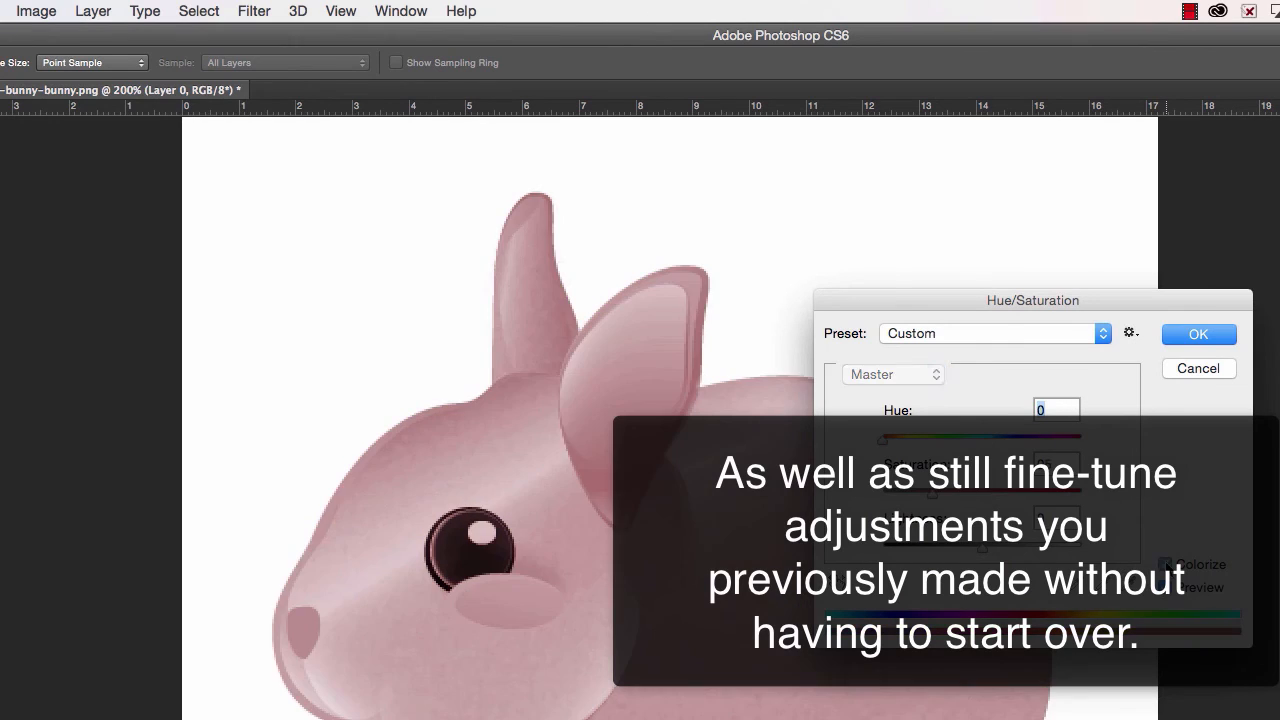
pyautogui.click(1165, 565)
pyautogui.moveTo(982, 493); pyautogui.dragTo(957, 490)
pyautogui.moveTo(986, 441); pyautogui.dragTo(991, 441)
pyautogui.click(1182, 338)
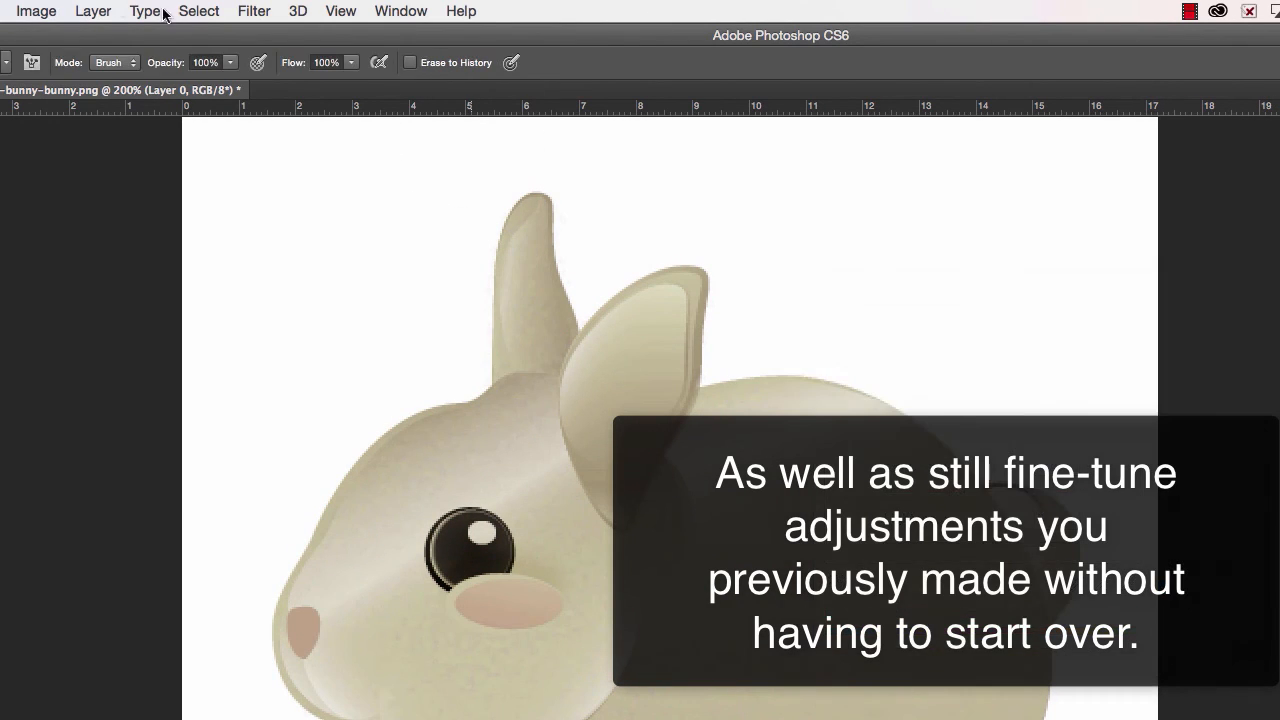
# - Apply an Exposure adjustment with exposure +0.52, gamma correction 0.53 and a raised offset
pyautogui.click(36, 11)
pyautogui.moveTo(100, 73)
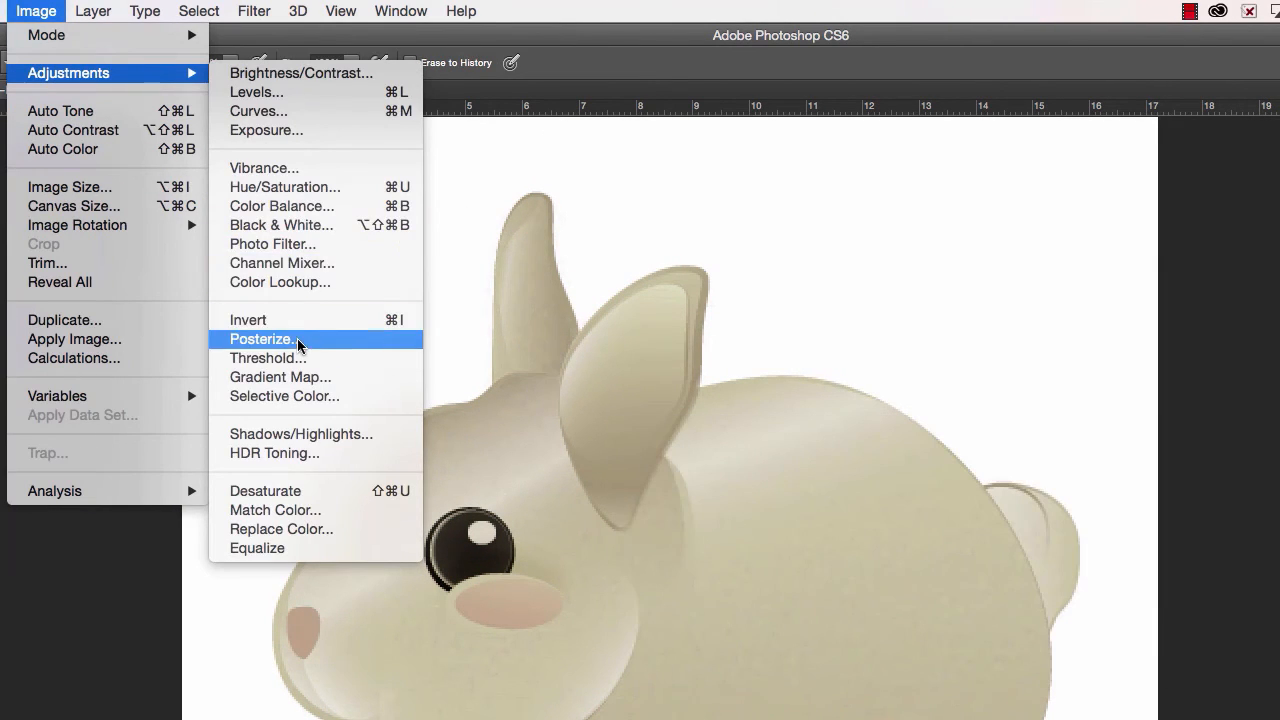
pyautogui.click(266, 130)
pyautogui.moveTo(648, 511); pyautogui.dragTo(661, 512)
pyautogui.moveTo(635, 613); pyautogui.dragTo(701, 615)
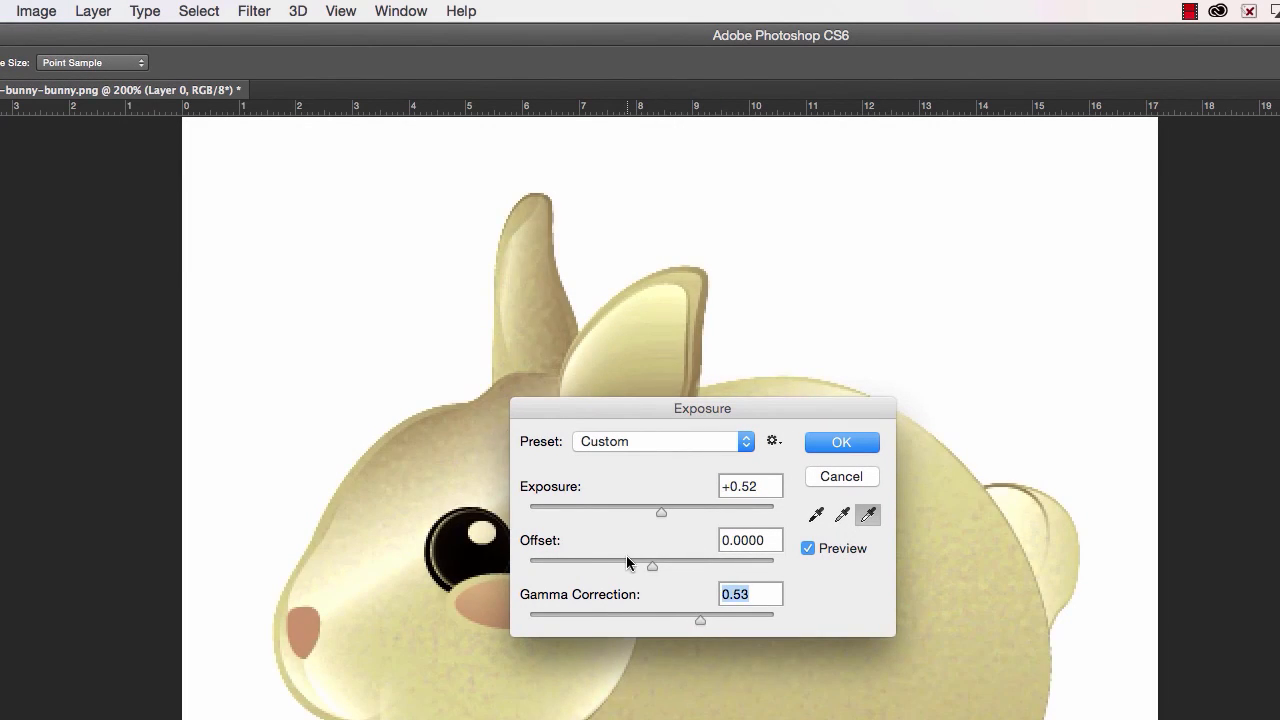
pyautogui.moveTo(631, 564); pyautogui.dragTo(670, 562)
pyautogui.click(825, 450)
# - Apply a Brightness/Contrast adjustment with brightness at about -32 and the contrast reduced below -24
pyautogui.click(36, 11)
pyautogui.moveTo(80, 72)
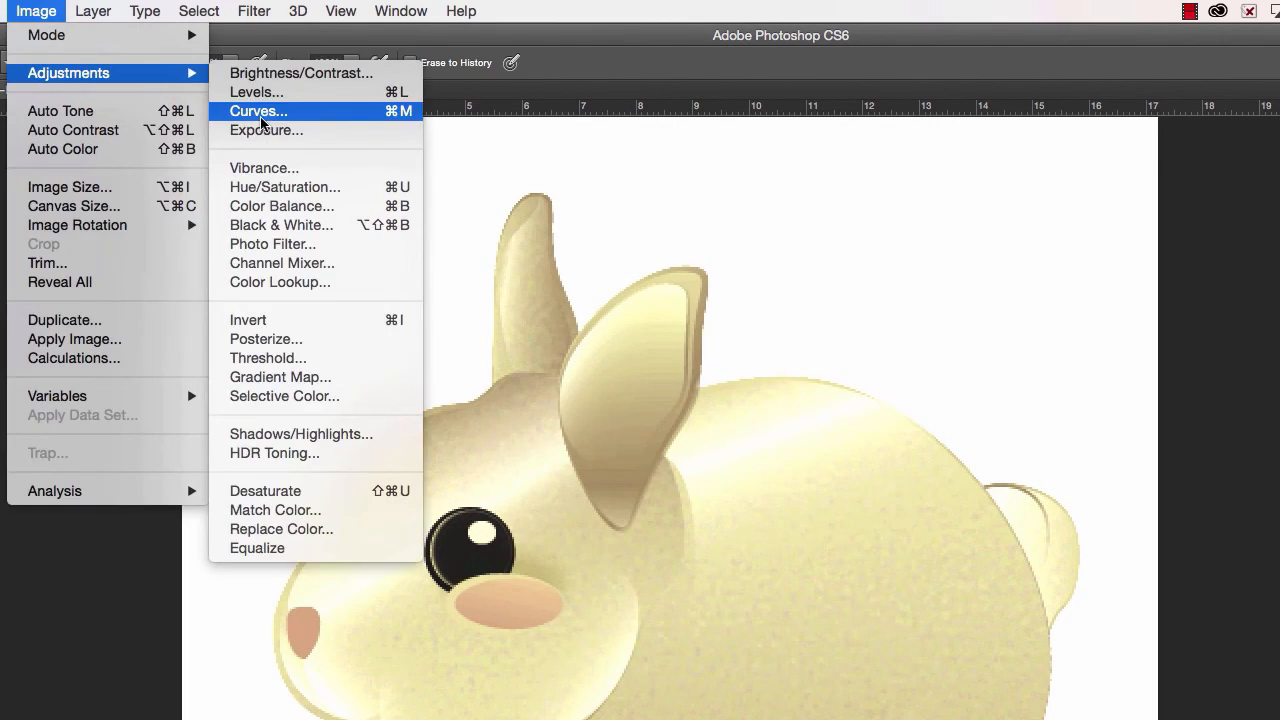
pyautogui.click(310, 77)
pyautogui.moveTo(808, 450); pyautogui.dragTo(814, 449)
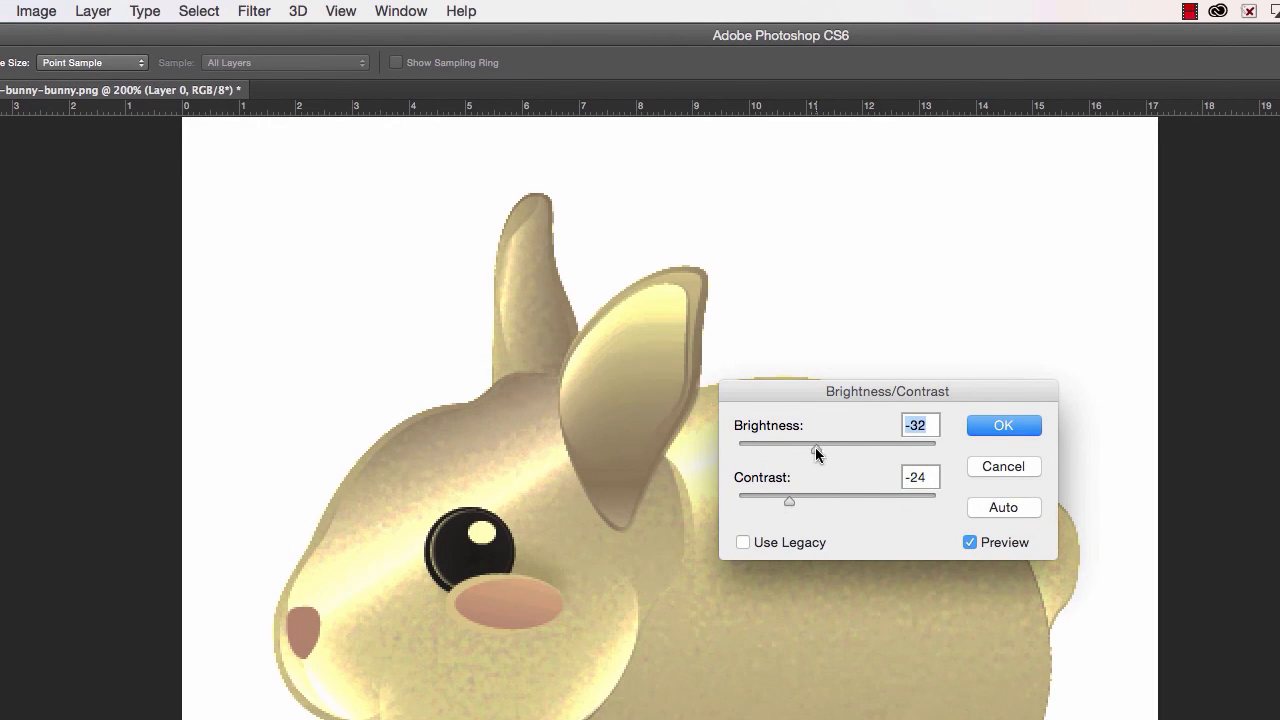
pyautogui.moveTo(789, 501); pyautogui.dragTo(766, 500)
pyautogui.press('Return')
# - Apply a second Exposure adjustment with exposure +1.12, a negative offset and gamma correction lowered below 1.00
pyautogui.click(36, 11)
pyautogui.moveTo(90, 73)
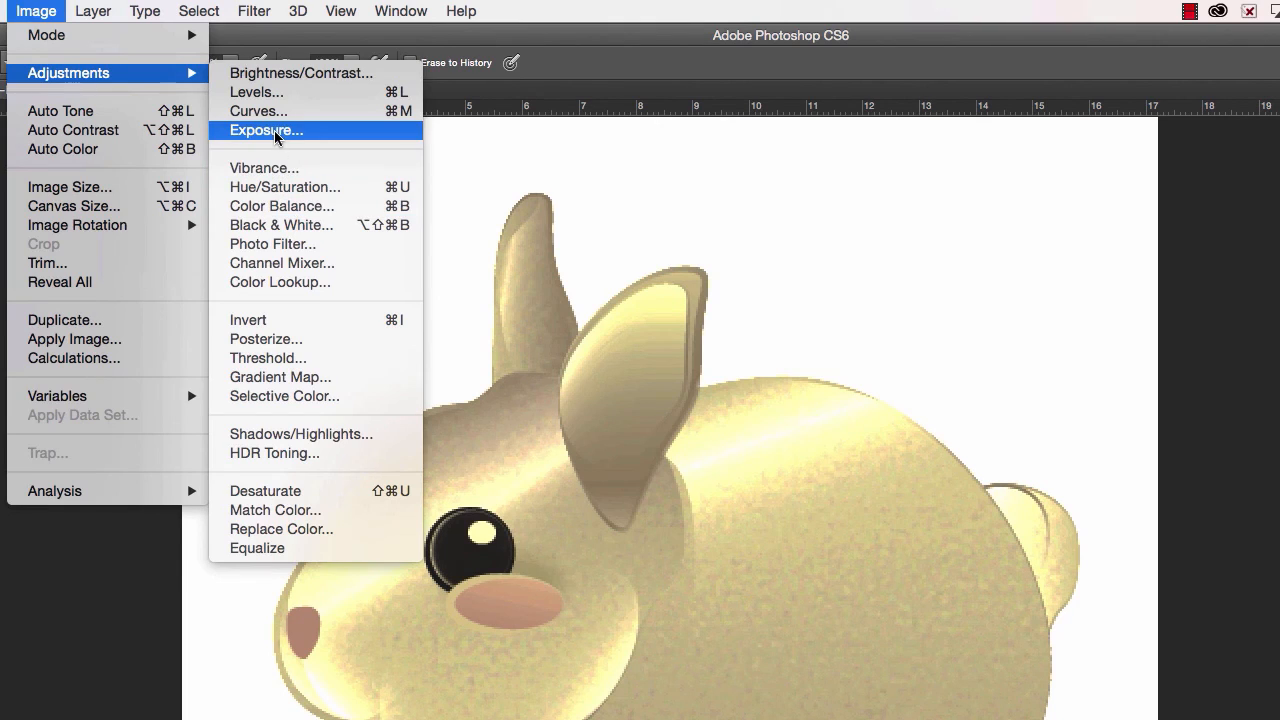
pyautogui.click(277, 133)
pyautogui.moveTo(653, 512); pyautogui.dragTo(642, 512)
pyautogui.moveTo(654, 566); pyautogui.dragTo(687, 566)
pyautogui.moveTo(660, 508); pyautogui.dragTo(673, 512)
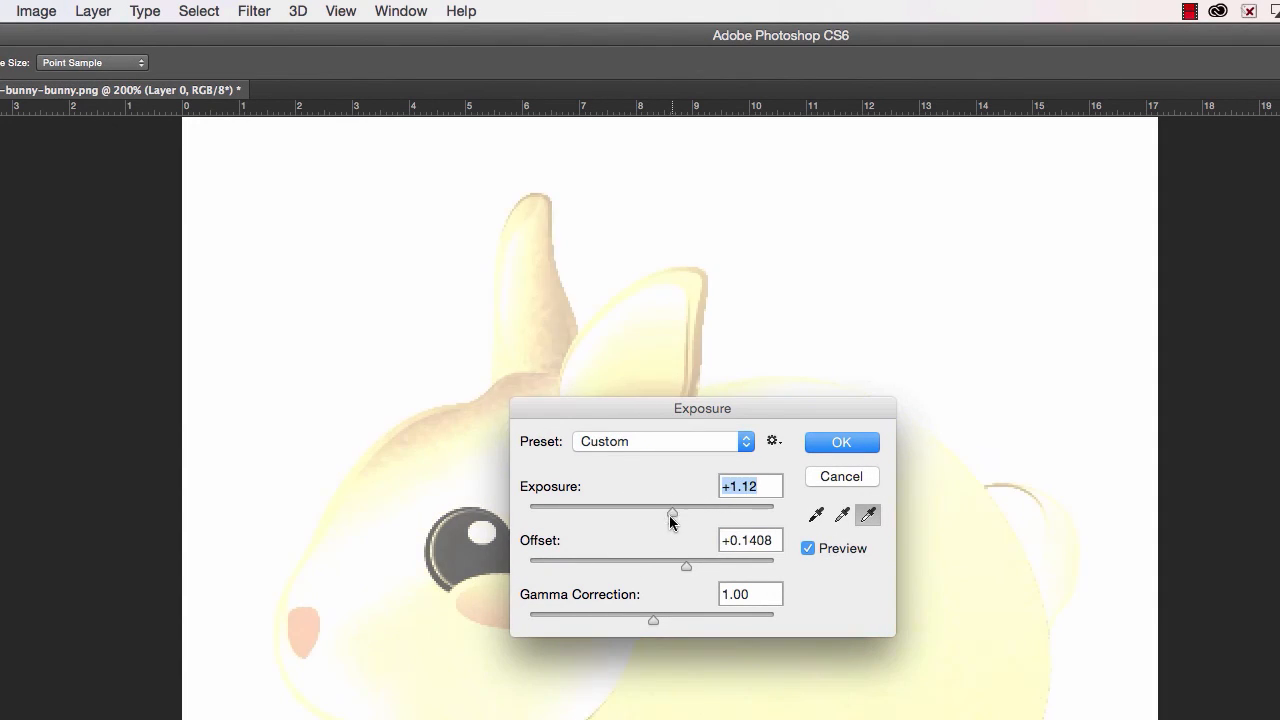
pyautogui.moveTo(686, 566); pyautogui.dragTo(632, 566)
pyautogui.moveTo(653, 618); pyautogui.dragTo(703, 618)
pyautogui.click(841, 444)
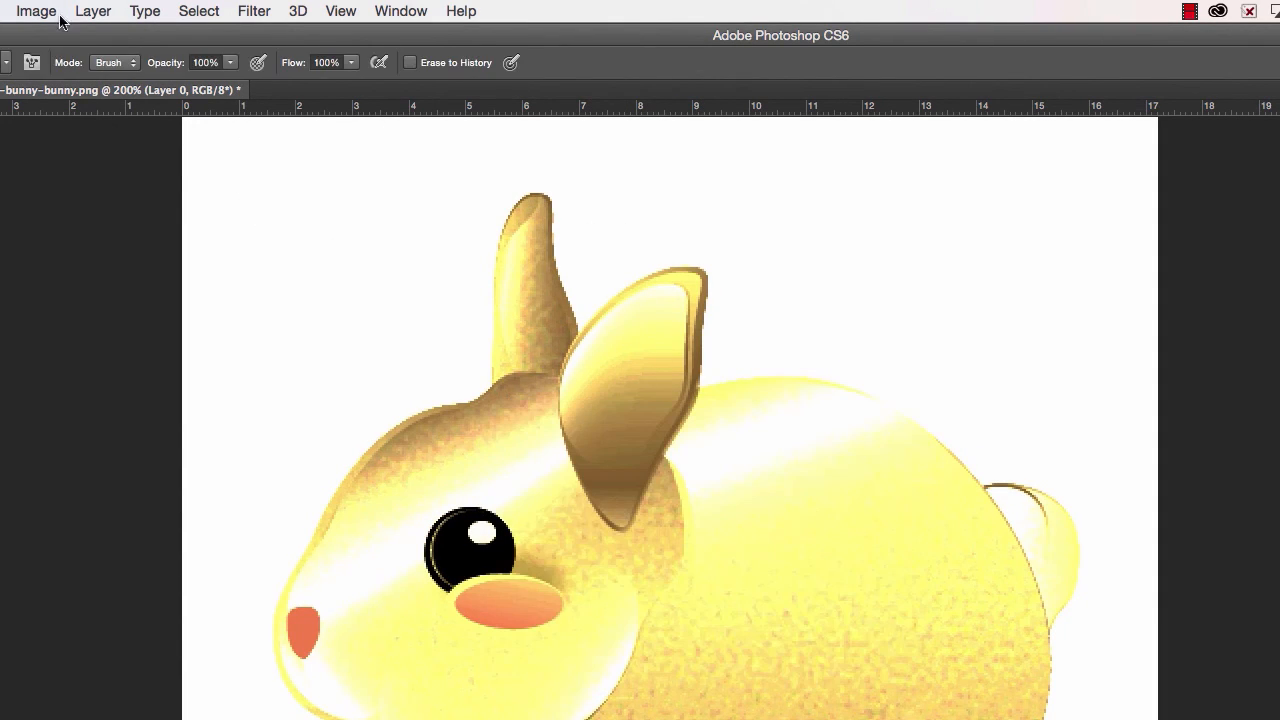
# - Apply a Hue/Saturation adjustment with lightness +11, saturation reduced below -40 and a negative hue shift
pyautogui.click(50, 11)
pyautogui.moveTo(90, 72)
pyautogui.click(272, 187)
pyautogui.moveTo(982, 490); pyautogui.dragTo(922, 492)
pyautogui.moveTo(991, 549); pyautogui.dragTo(999, 547)
pyautogui.moveTo(921, 493); pyautogui.dragTo(938, 498)
pyautogui.moveTo(988, 550); pyautogui.dragTo(992, 548)
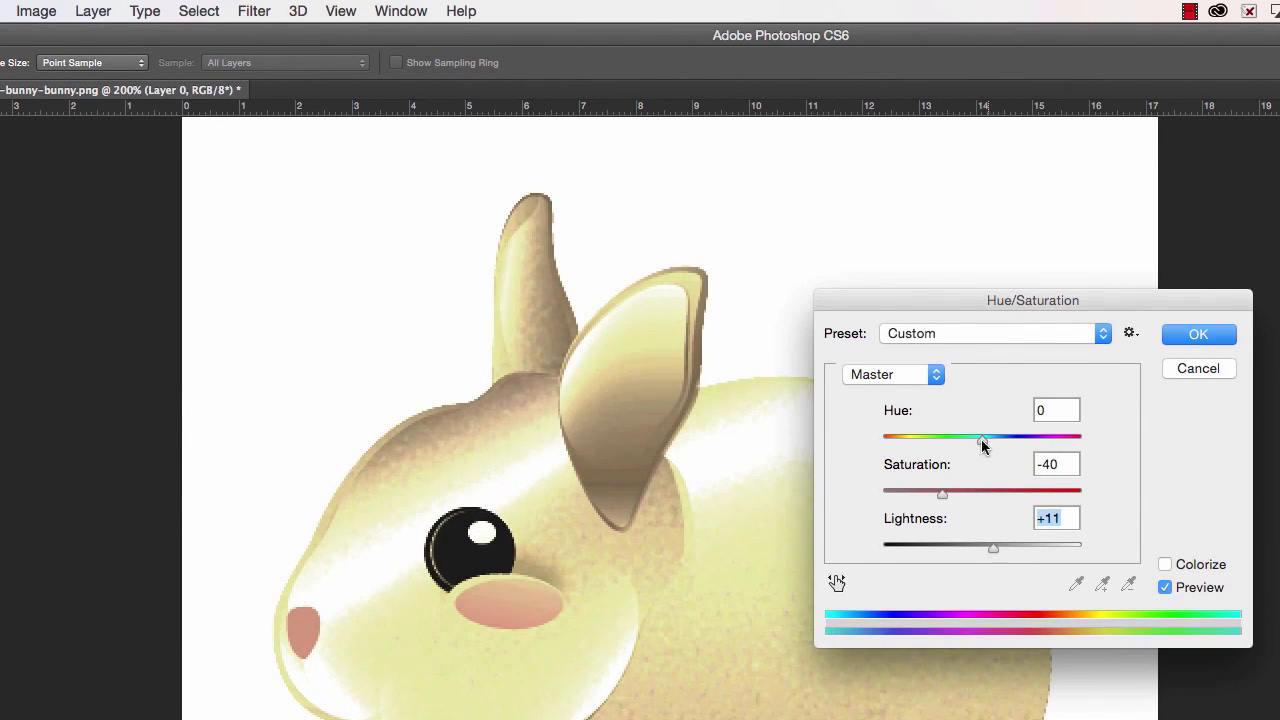
pyautogui.moveTo(984, 440); pyautogui.dragTo(966, 443)
pyautogui.moveTo(942, 494); pyautogui.dragTo(925, 500)
pyautogui.click(1195, 335)
# - Restore the original bunny-bunny-bunny.png snapshot from the History, discarding the stacked direct adjustments
pyautogui.press('e')
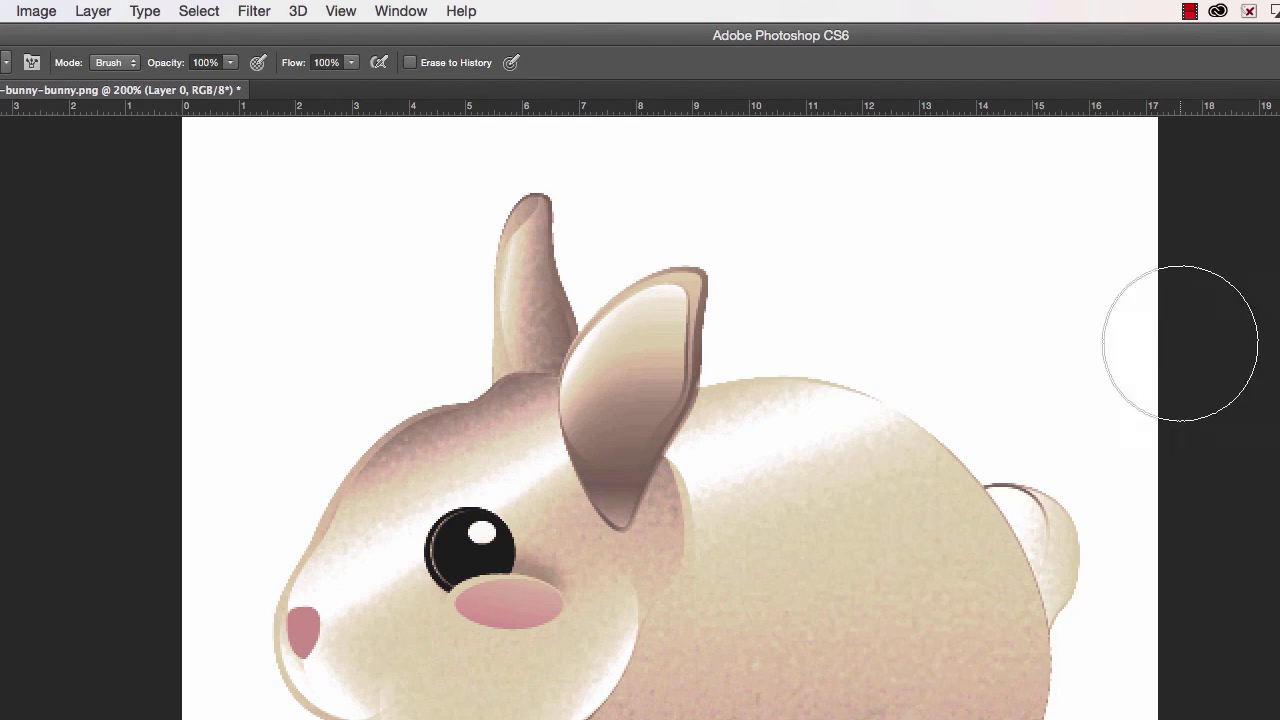
pyautogui.click(1253, 143)
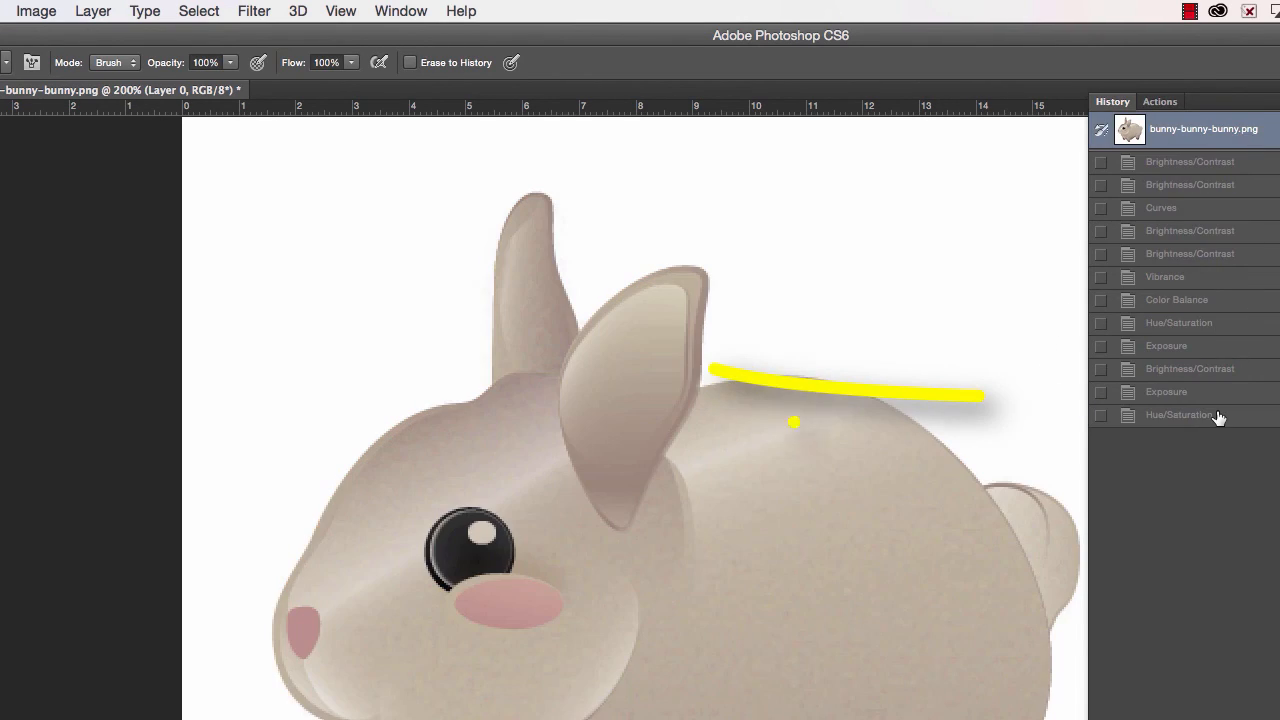
# - Compare the original image snapshot with the last Hue/Saturation state in the History, finishing on the Hue/Saturation state
pyautogui.click(1218, 416)
pyautogui.click(1215, 141)
pyautogui.click(1184, 414)
pyautogui.click(1262, 138)
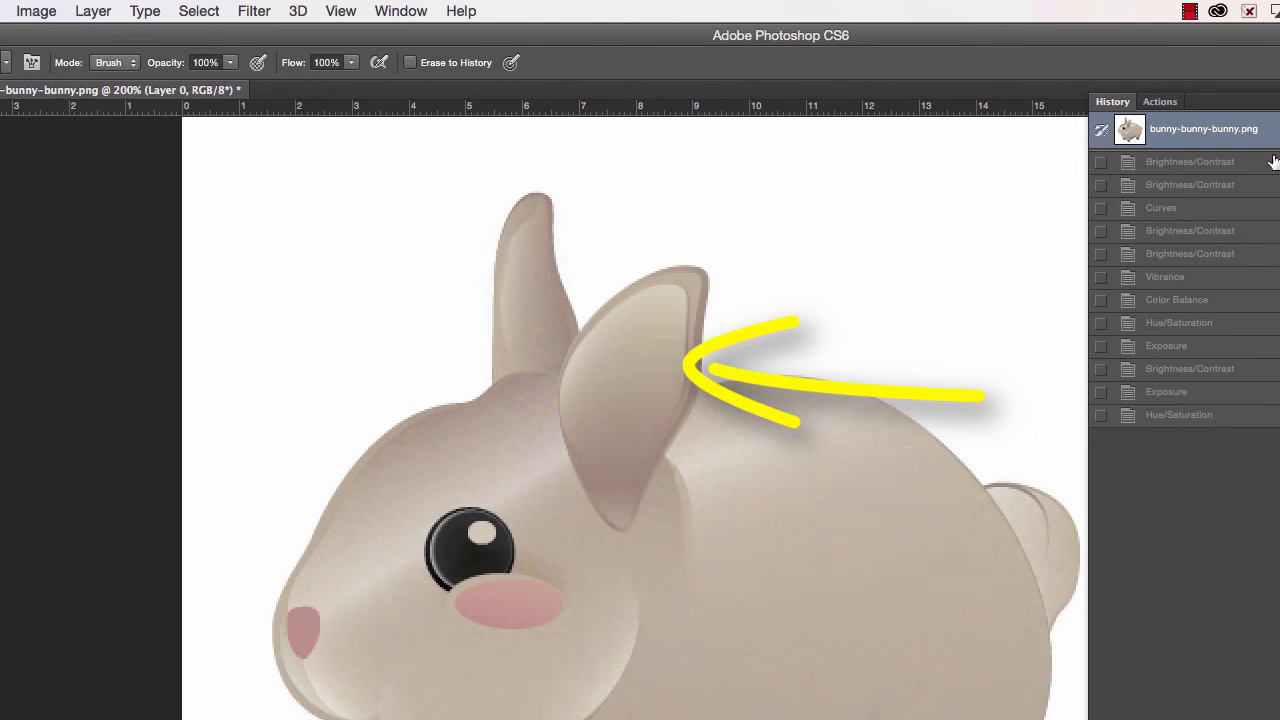
pyautogui.click(1221, 417)
pyautogui.click(1277, 135)
# - Apply another direct Brightness/Contrast adjustment to the bunny layer
pyautogui.click(36, 11)
pyautogui.moveTo(86, 71)
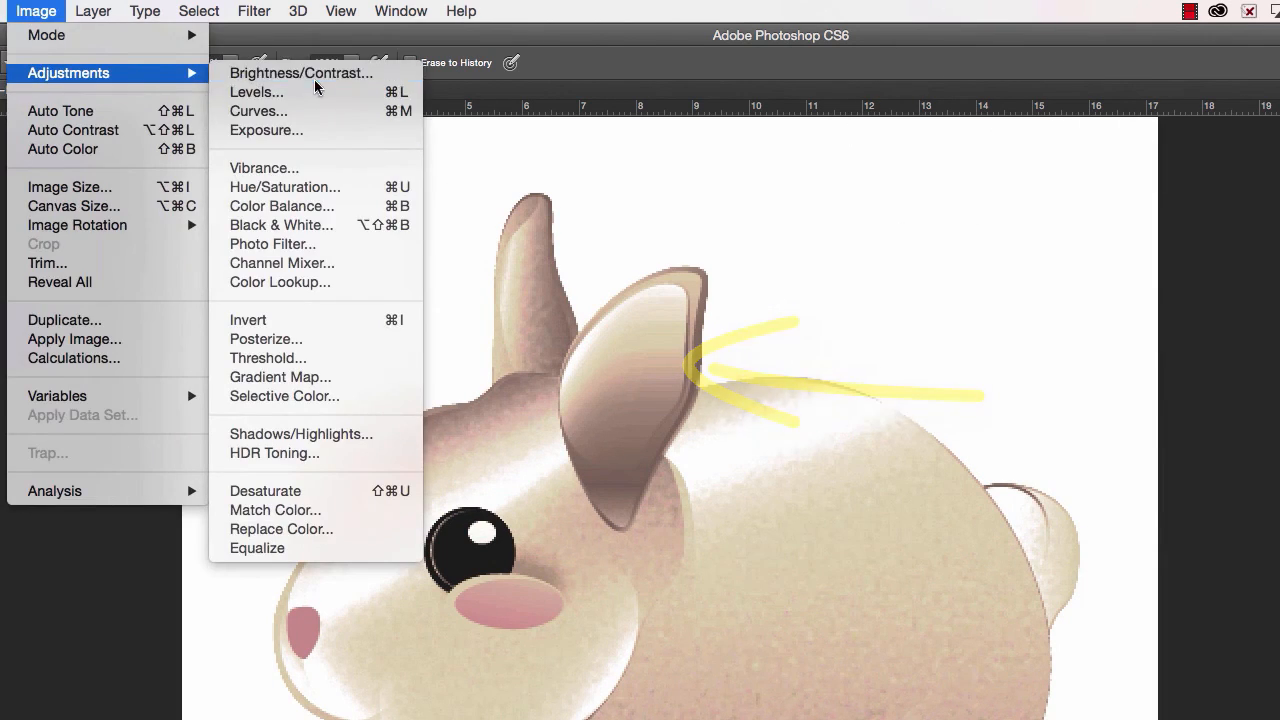
pyautogui.click(300, 49)
pyautogui.moveTo(728, 505); pyautogui.dragTo(727, 505)
pyautogui.moveTo(837, 448); pyautogui.dragTo(855, 444)
pyautogui.click(980, 430)
# - Compare the original snapshot with the latest Brightness/Contrast state in the History, returning to the adjusted state
pyautogui.click(1278, 135)
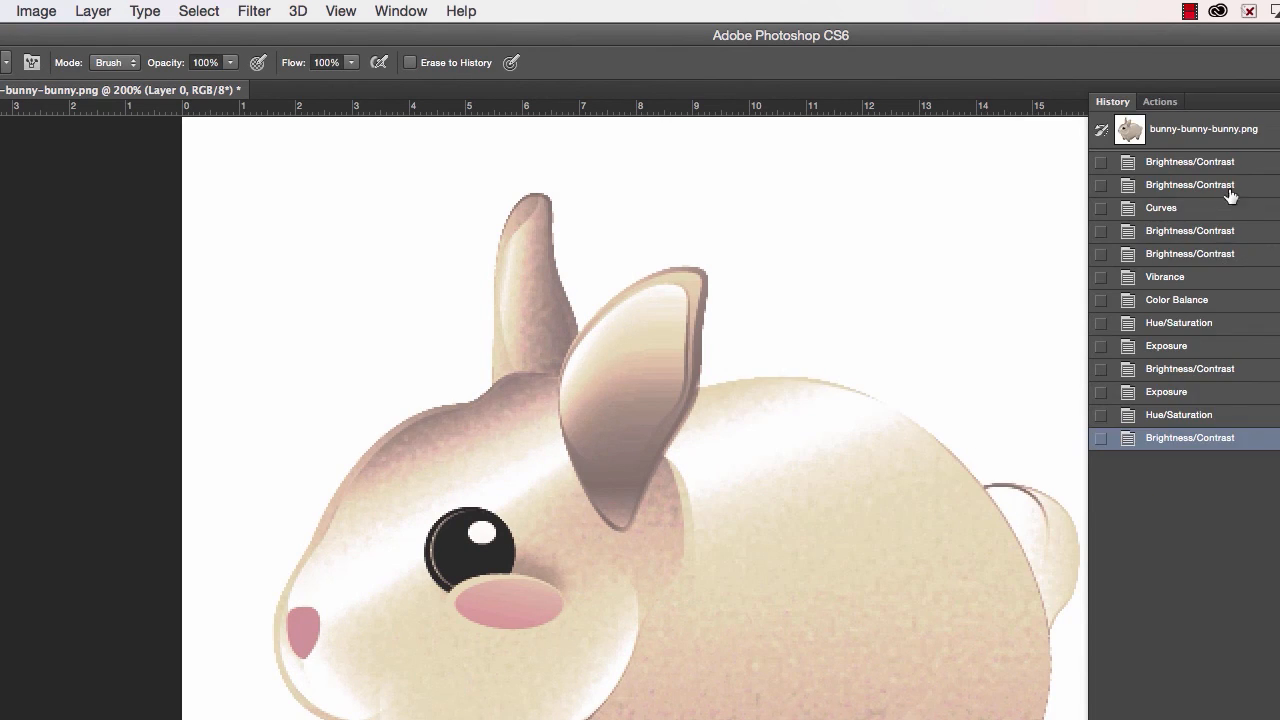
pyautogui.click(1248, 138)
pyautogui.click(1229, 442)
# - Apply a direct RGB Curves adjustment with lifted shadows, lowered highlights and a midtone point at input 164, output 142
pyautogui.click(36, 11)
pyautogui.moveTo(86, 71)
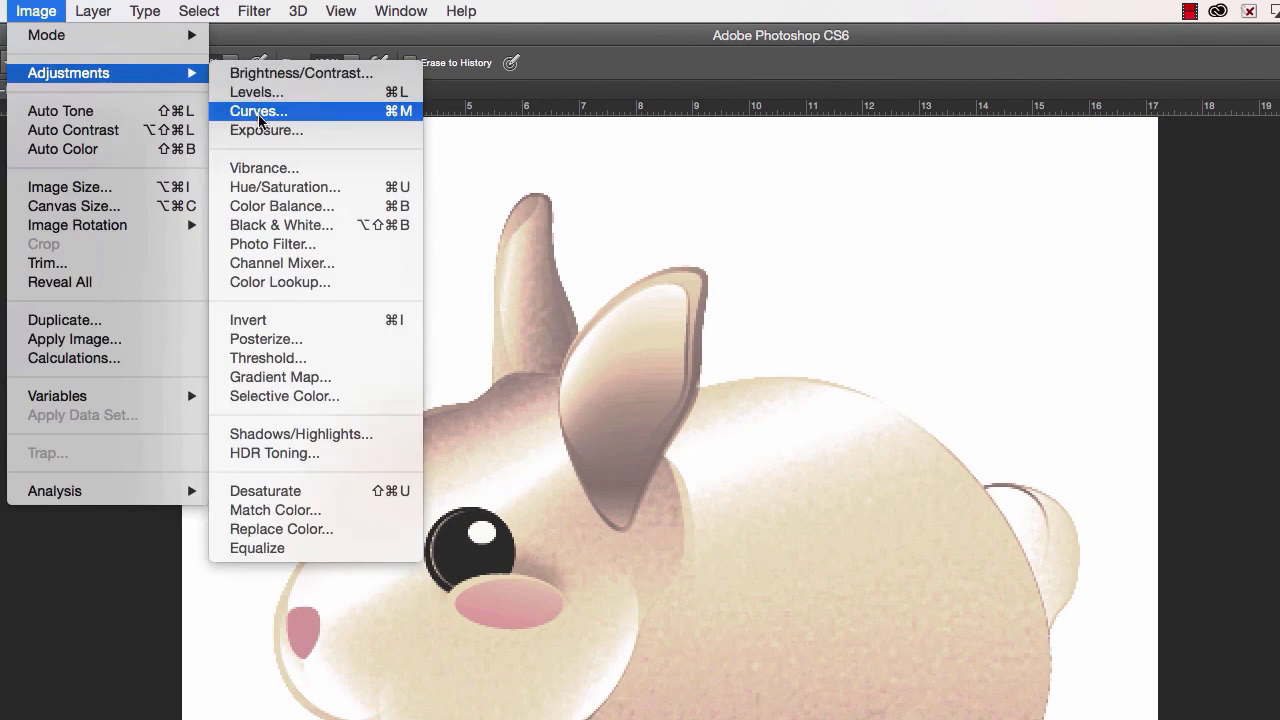
pyautogui.click(257, 111)
pyautogui.moveTo(1031, 450); pyautogui.dragTo(1036, 481)
pyautogui.moveTo(916, 576); pyautogui.dragTo(920, 552)
pyautogui.click(1036, 483)
pyautogui.moveTo(1100, 394)
pyautogui.mouseDown()
pyautogui.moveTo(1094, 380)
pyautogui.moveTo(1101, 397)
pyautogui.mouseUp()
pyautogui.click(1035, 473)
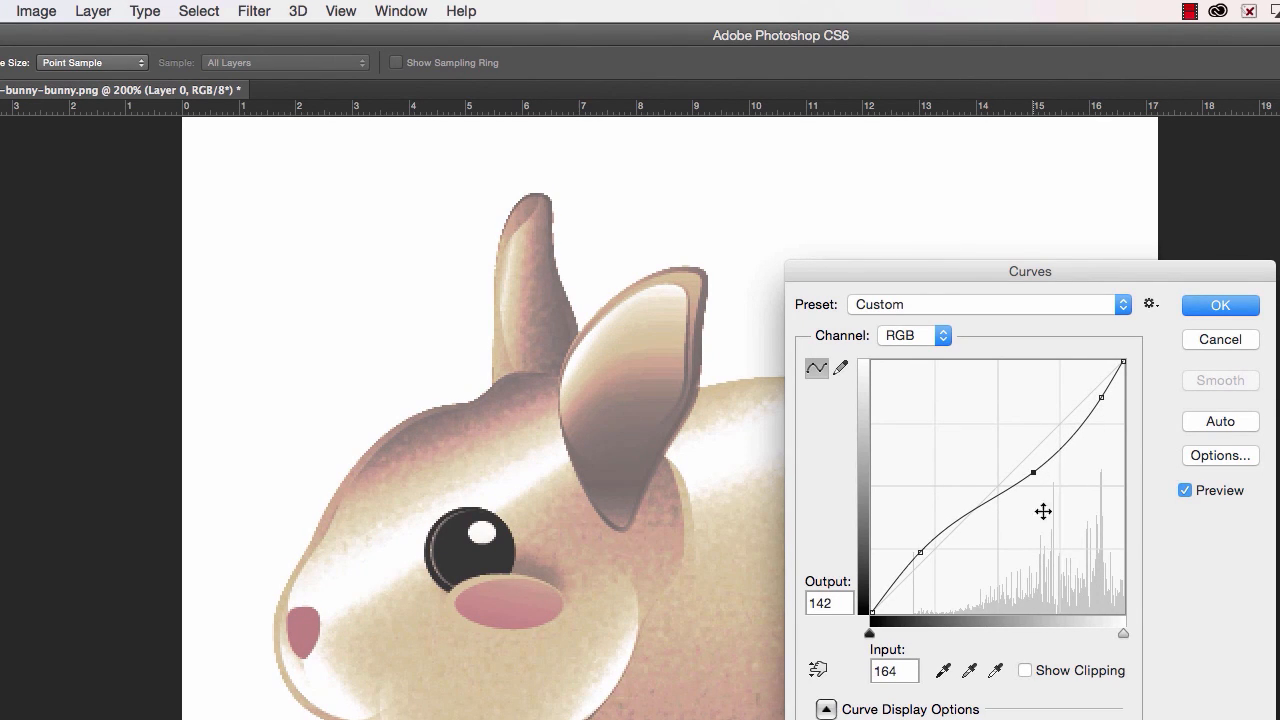
pyautogui.click(1207, 306)
# - Compare the original snapshot with the latest Curves state in the History, finishing on the Curves state
pyautogui.click(1278, 110)
pyautogui.click(1256, 140)
pyautogui.click(1162, 461)
pyautogui.click(1226, 133)
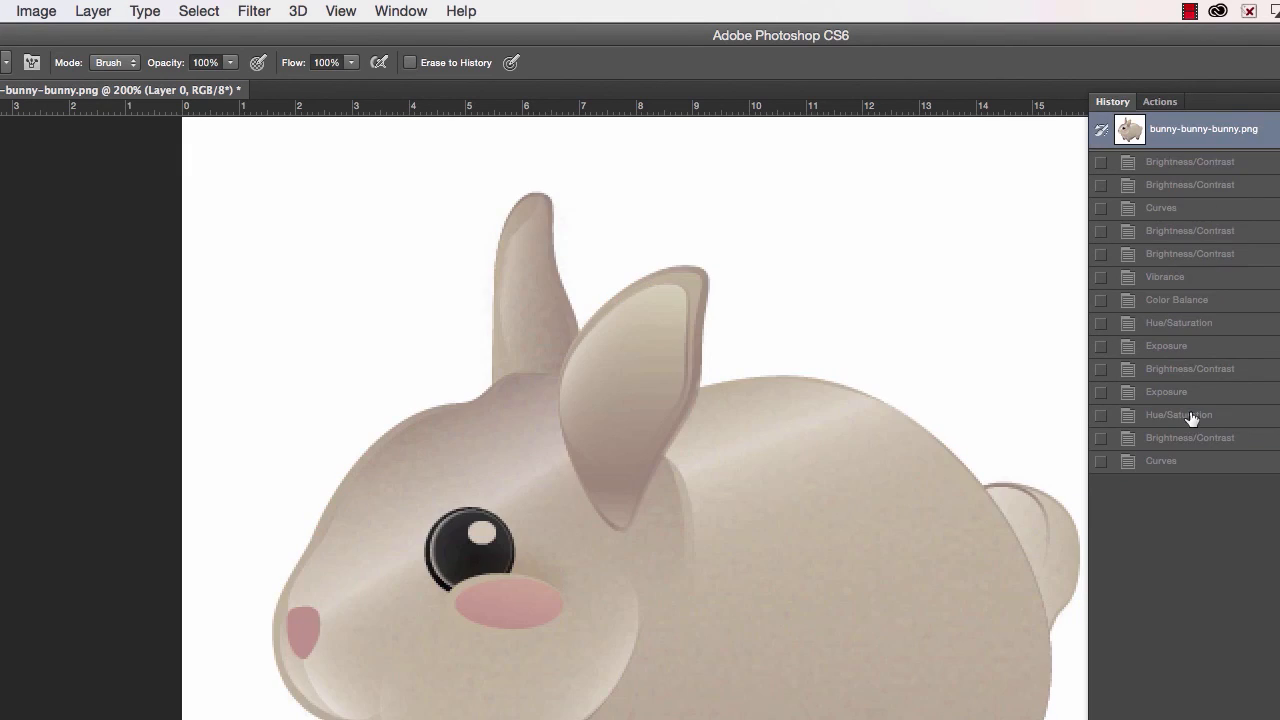
pyautogui.click(1186, 461)
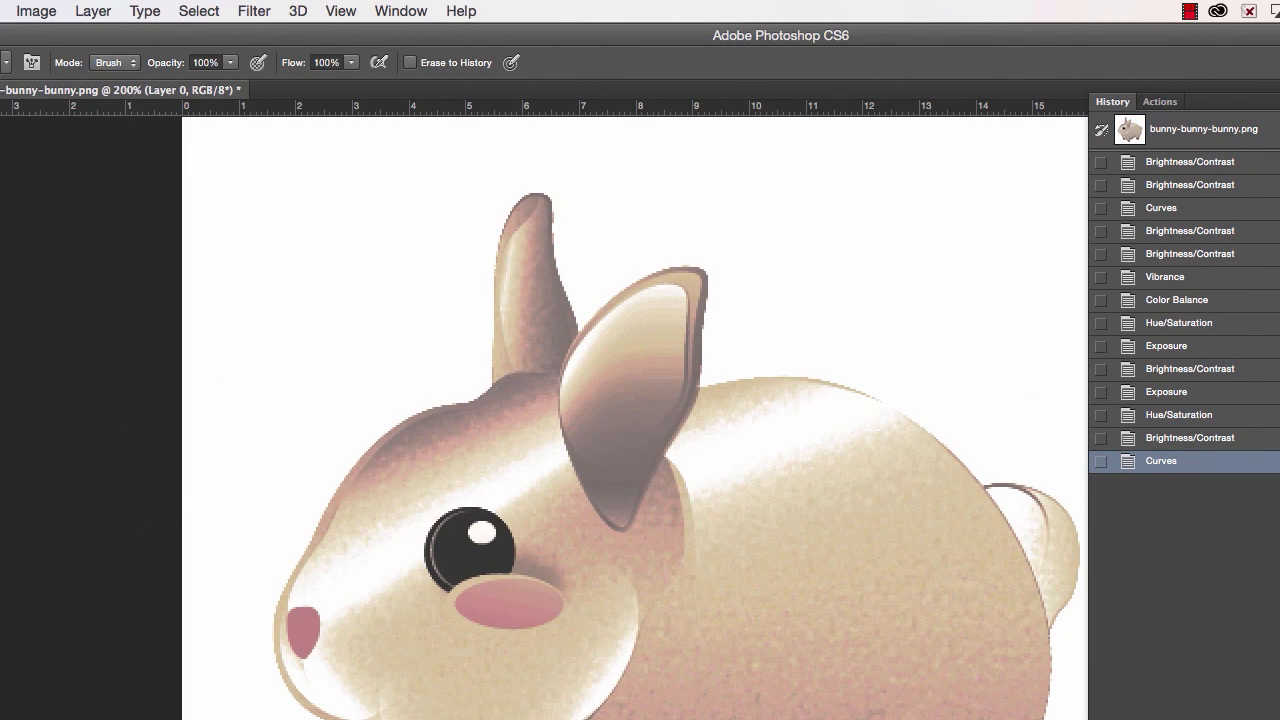